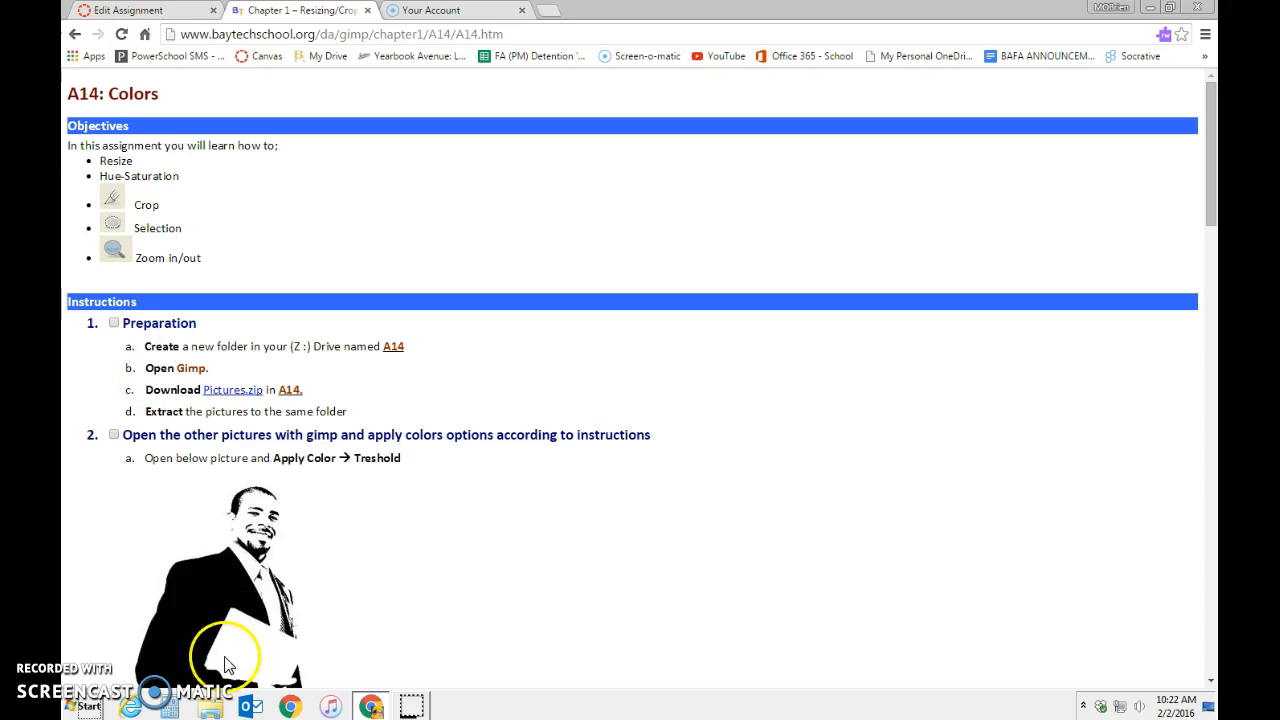
Step: Create a new folder named "A14 Colors" on the Desktop
{"action": "left_click", "coordinate": [214, 707]}
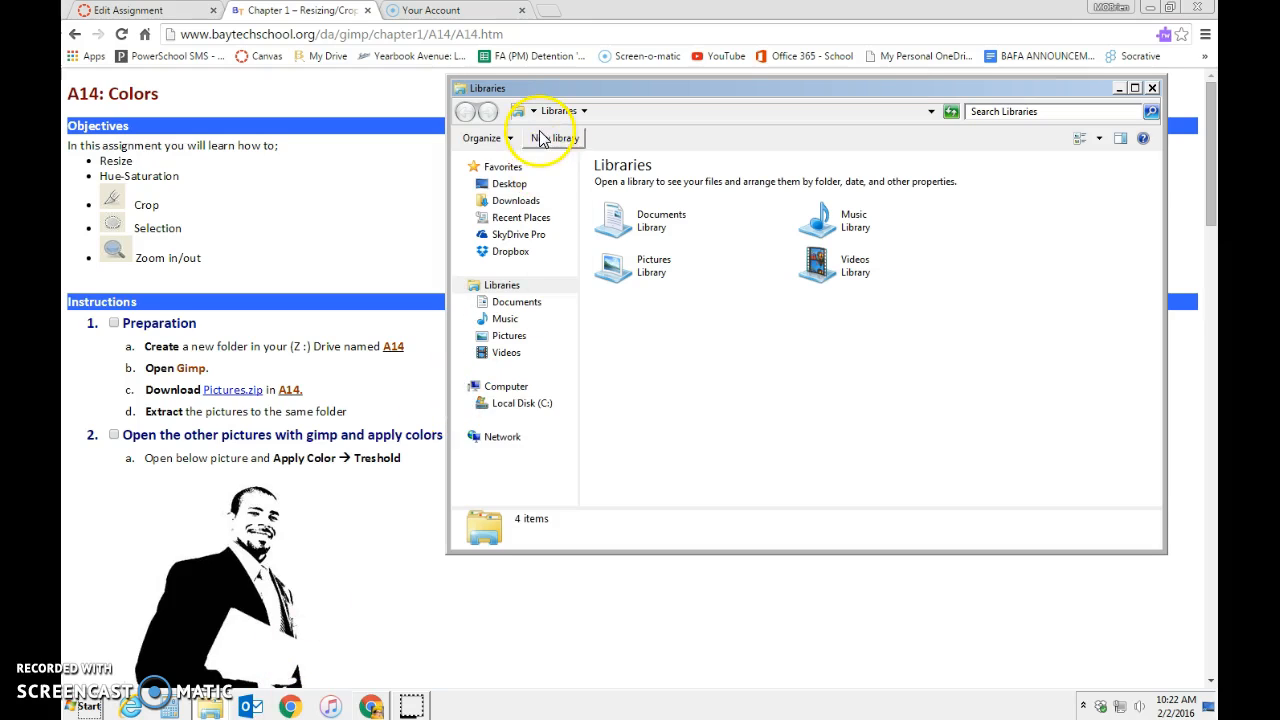
{"action": "left_click", "coordinate": [507, 185]}
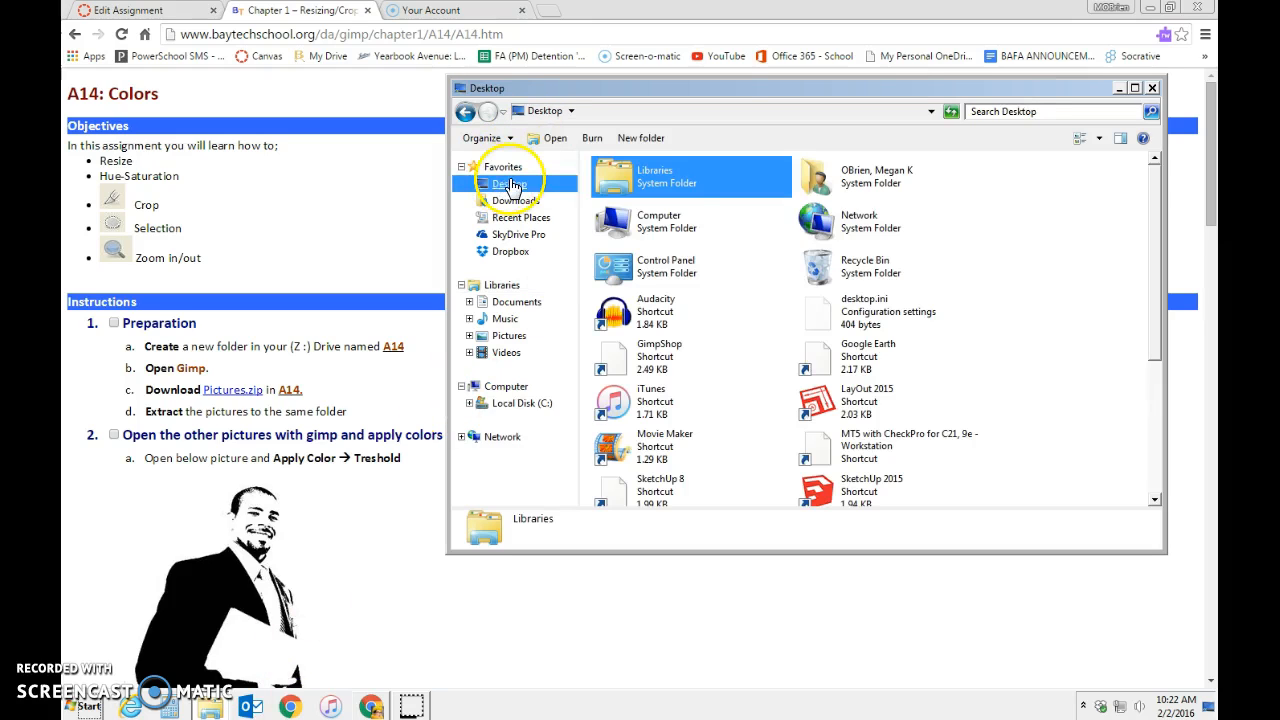
{"action": "left_click", "coordinate": [630, 140]}
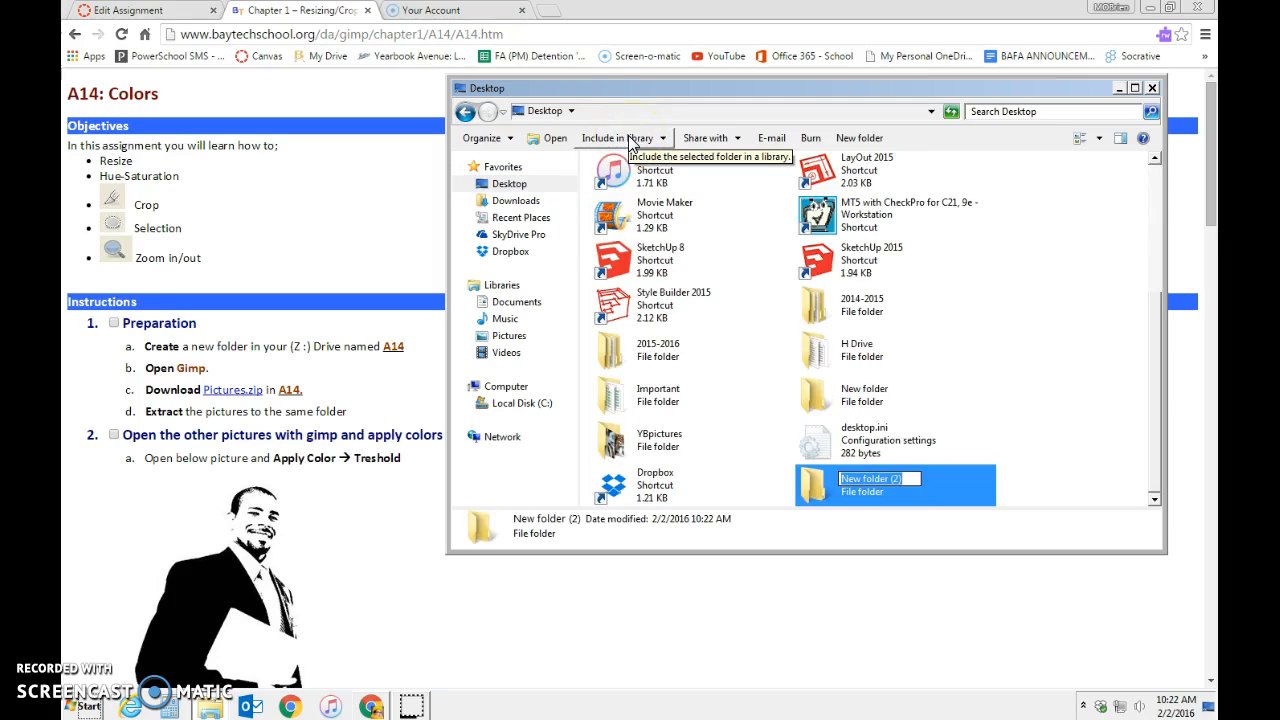
{"action": "type", "text": "A14 Colors"}
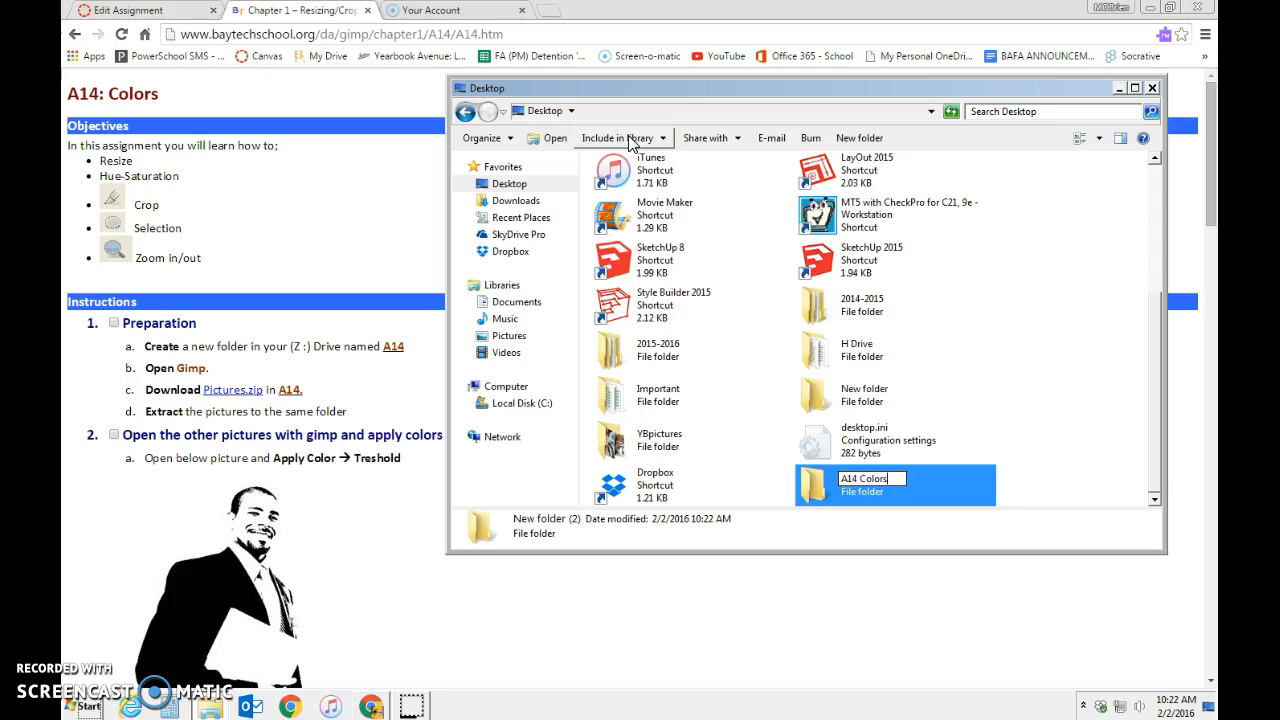
{"action": "key", "text": "Return"}
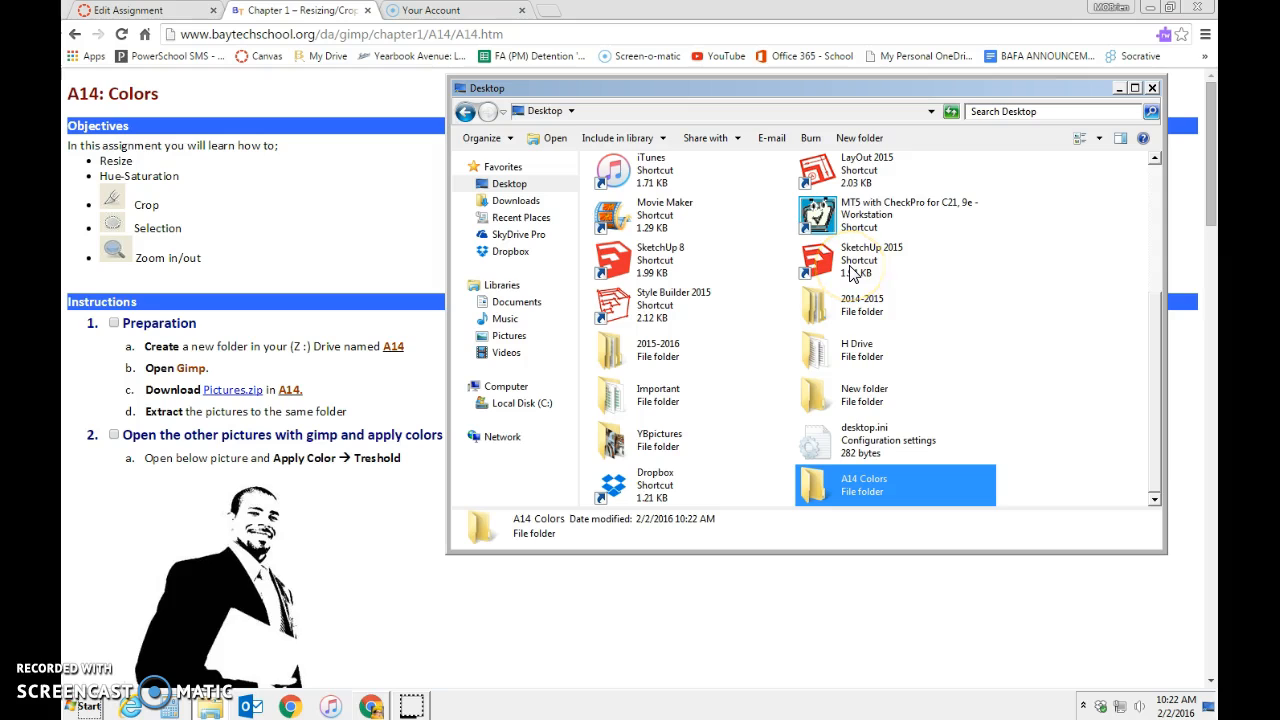
Step: Delete the folder named "New folder" from the Desktop
{"action": "right_click", "coordinate": [862, 392]}
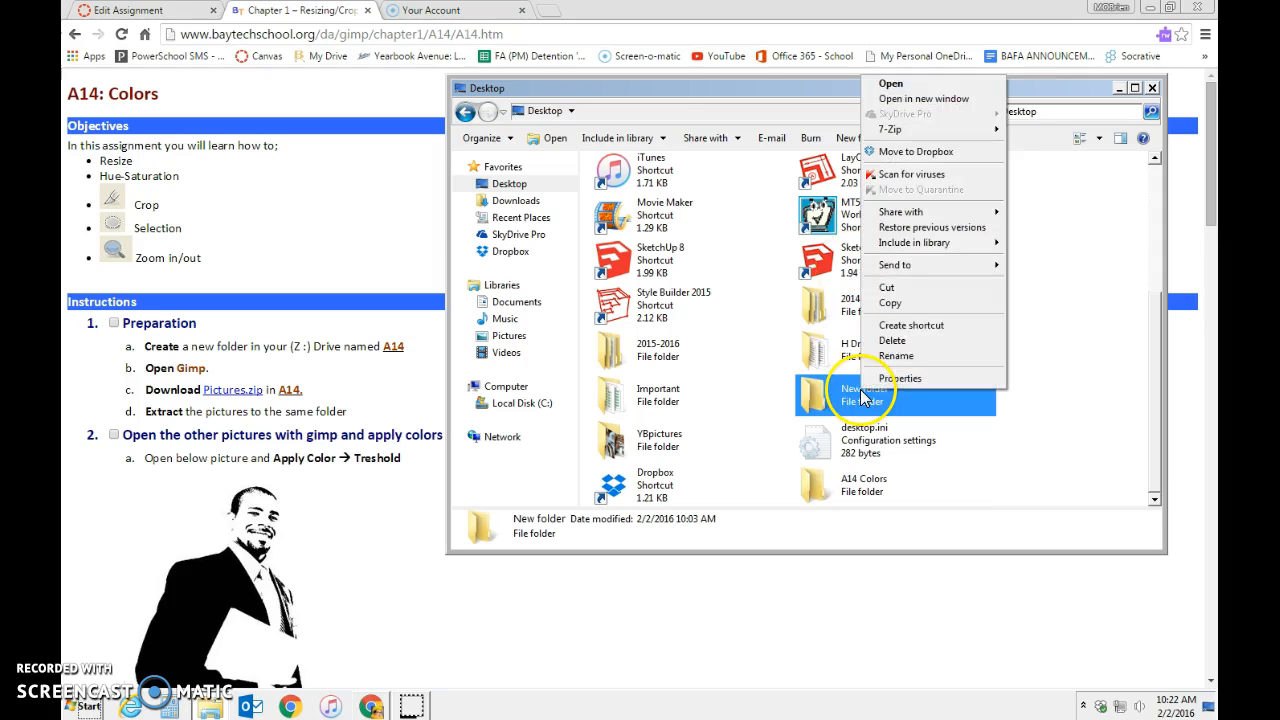
{"action": "left_click", "coordinate": [887, 342]}
{"action": "left_click", "coordinate": [749, 414]}
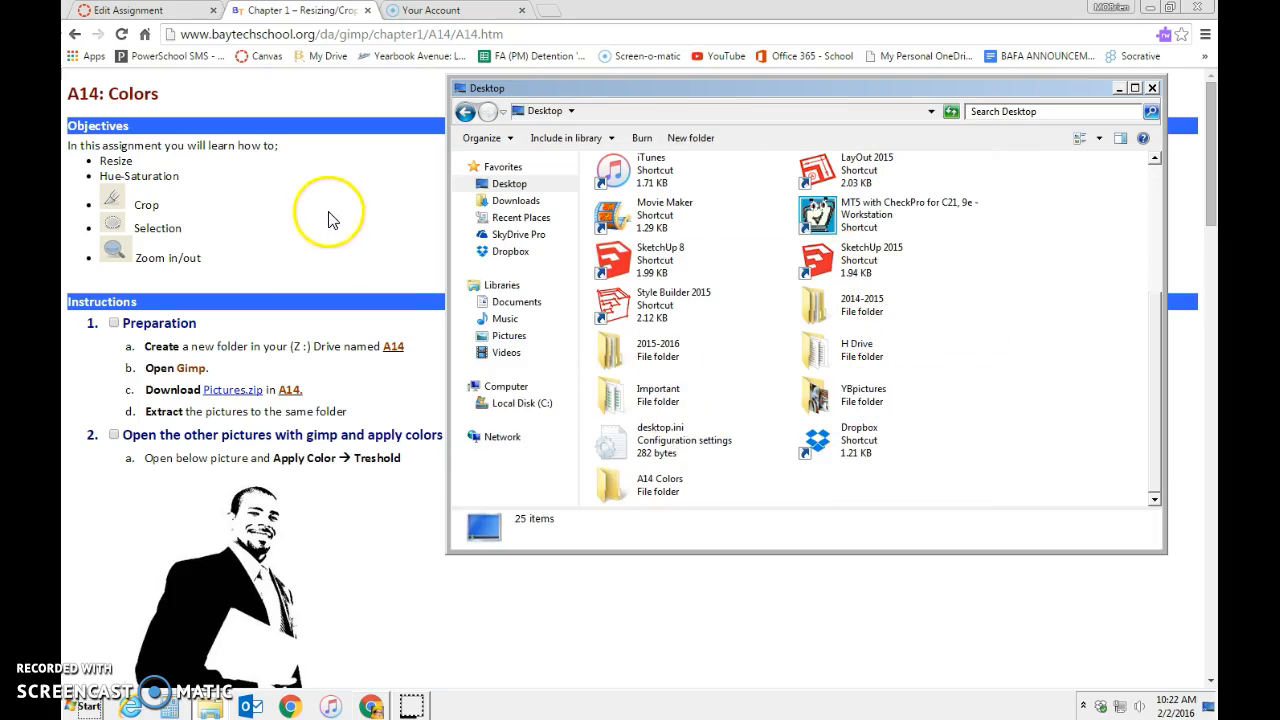
Step: Search the installed programs for "gimp" and launch GimpShop
{"action": "left_click", "coordinate": [87, 708]}
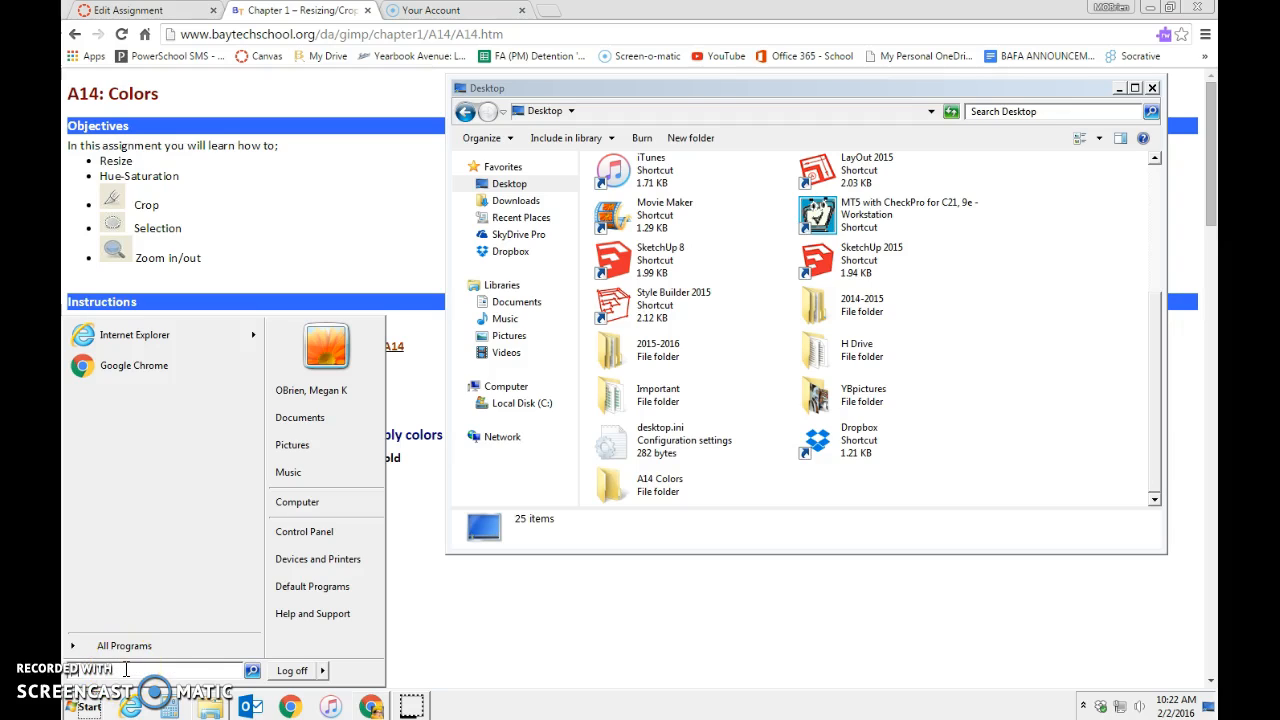
{"action": "type", "text": "gimp"}
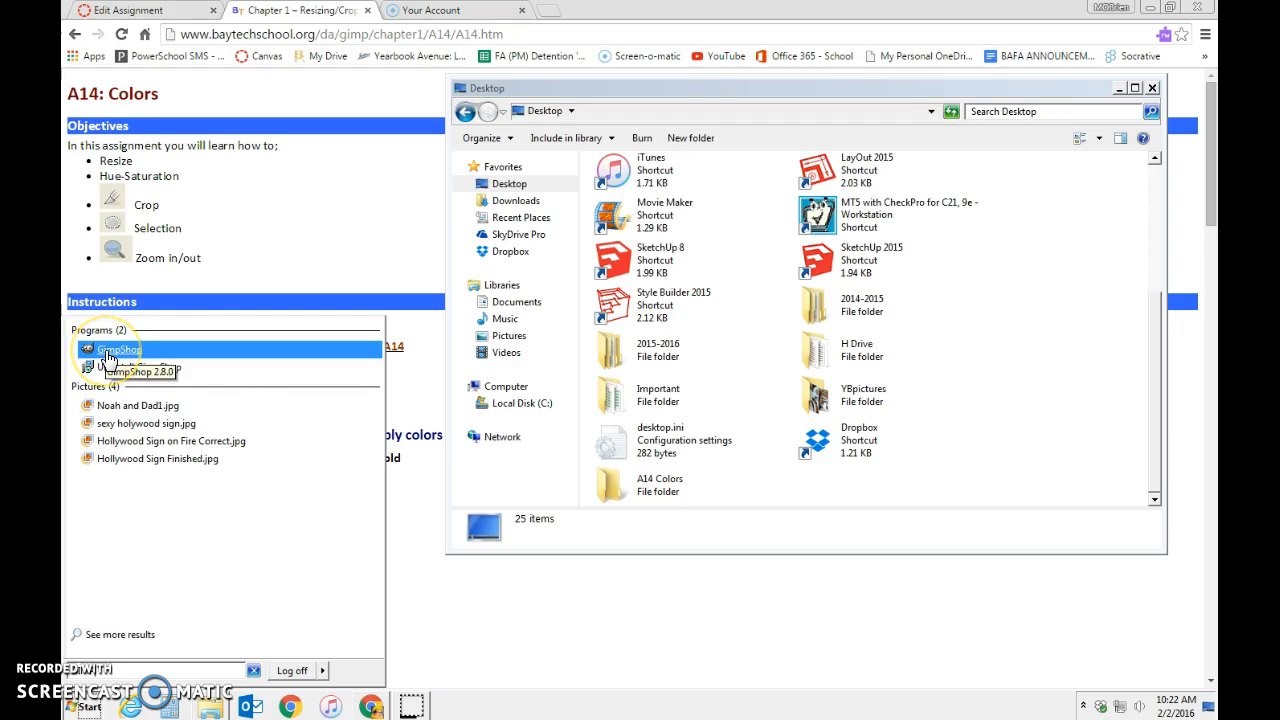
{"action": "left_click", "coordinate": [108, 352]}
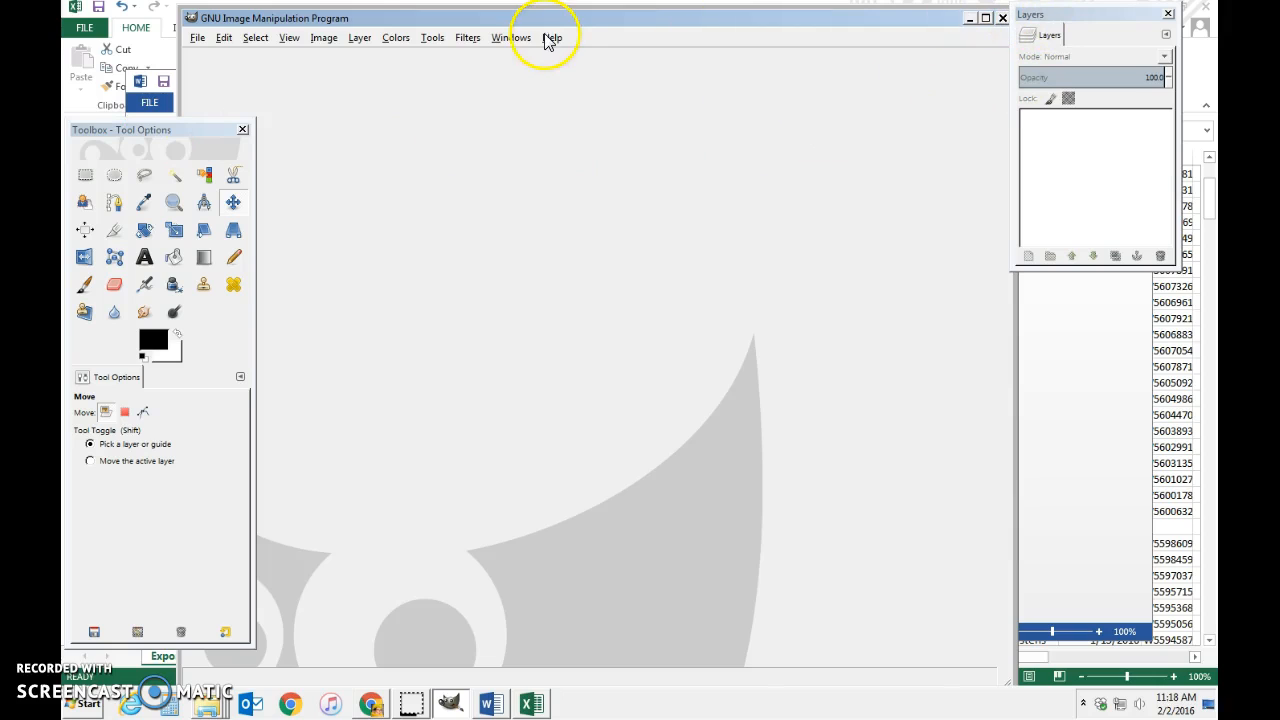
{"action": "left_click", "coordinate": [508, 40]}
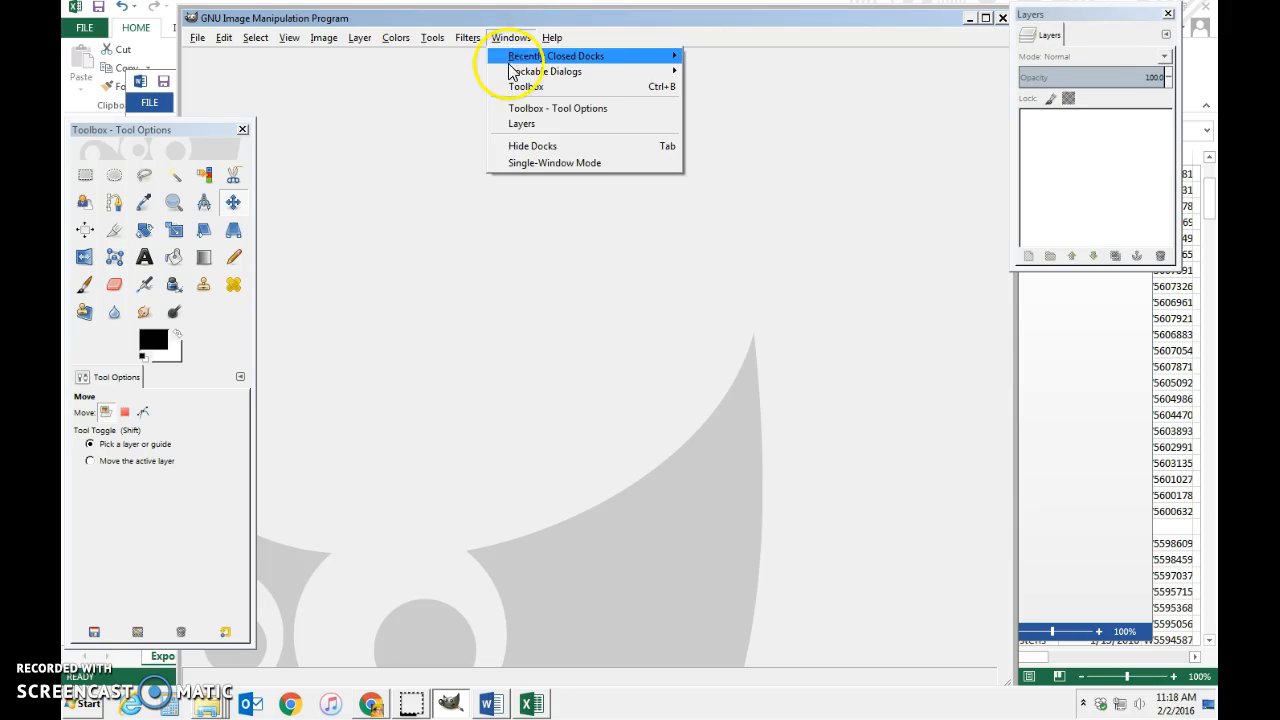
{"action": "mouse_move", "coordinate": [512, 74]}
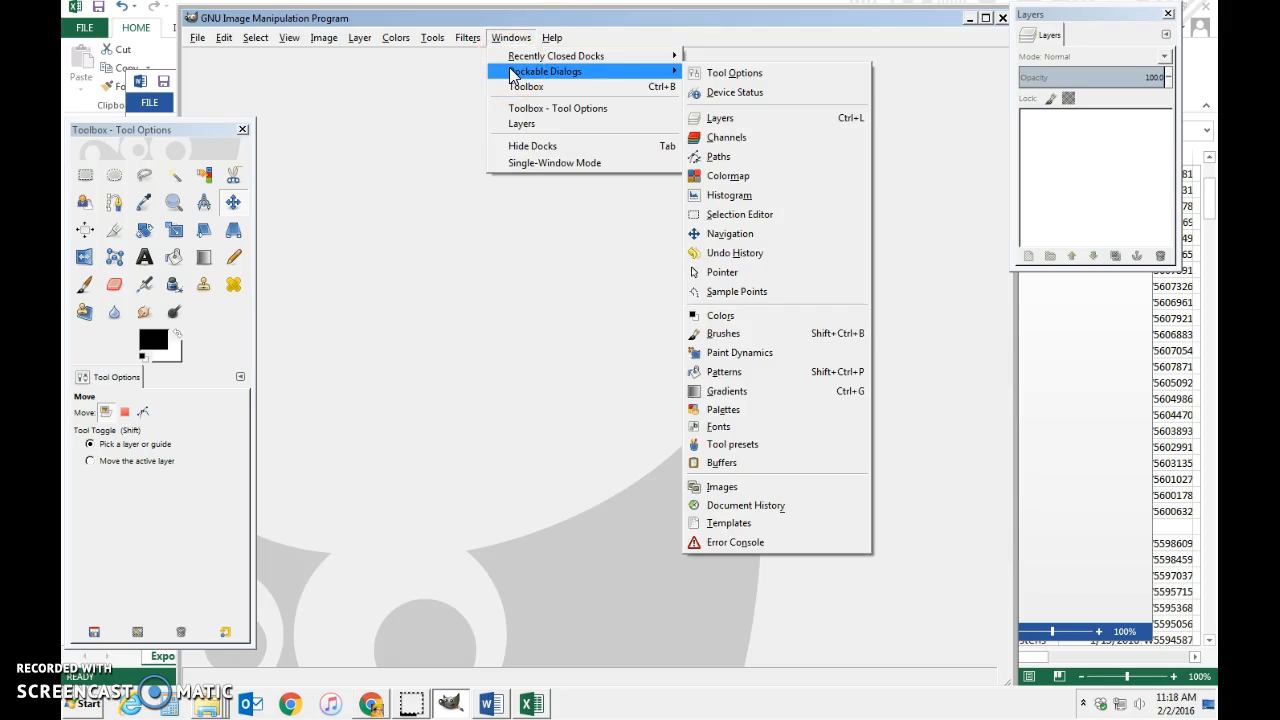
{"action": "left_click", "coordinate": [719, 78]}
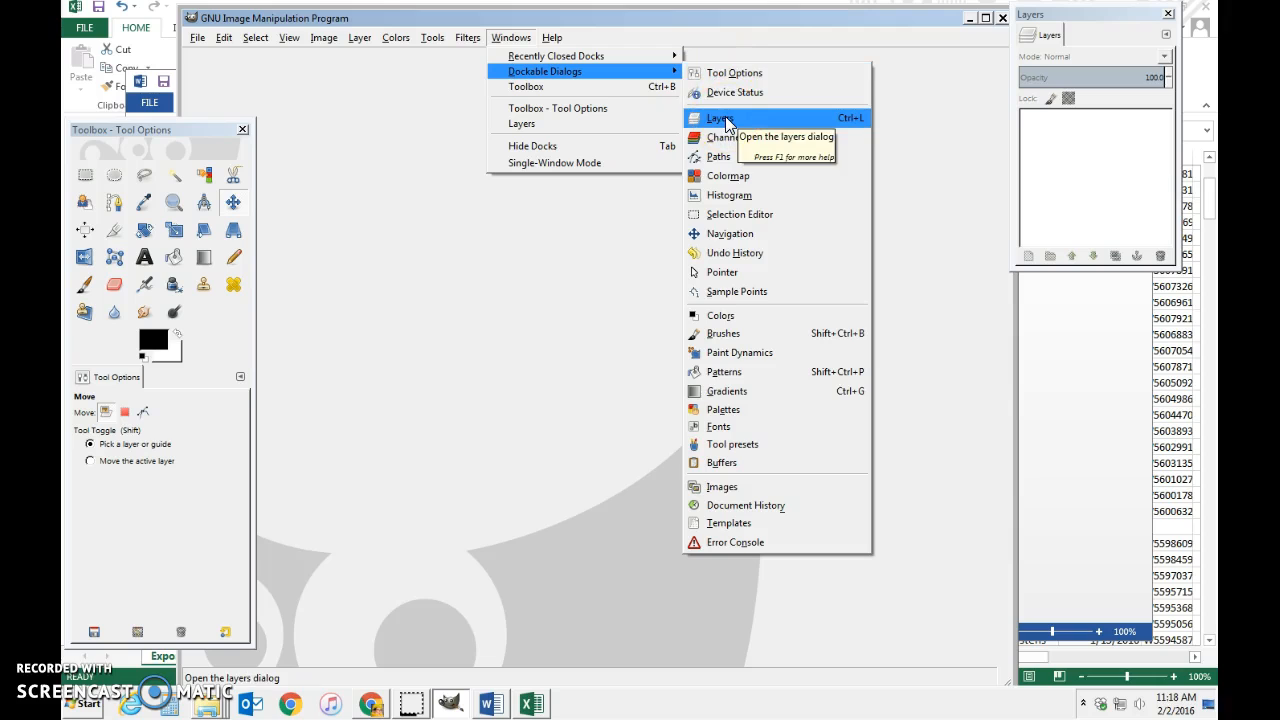
{"action": "left_click", "coordinate": [440, 152]}
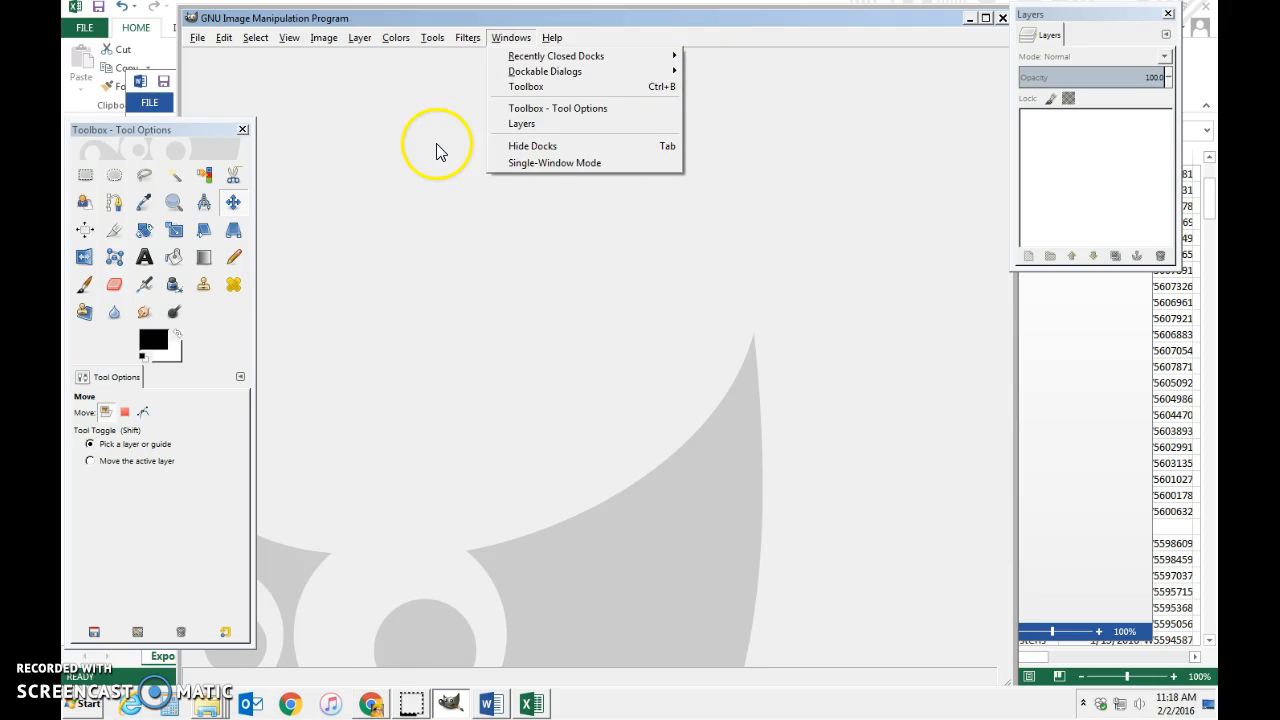
Step: Create a new blank portrait image from the US-Letter (300ppi) template, 8.5 × 11 in
{"action": "left_click", "coordinate": [198, 40]}
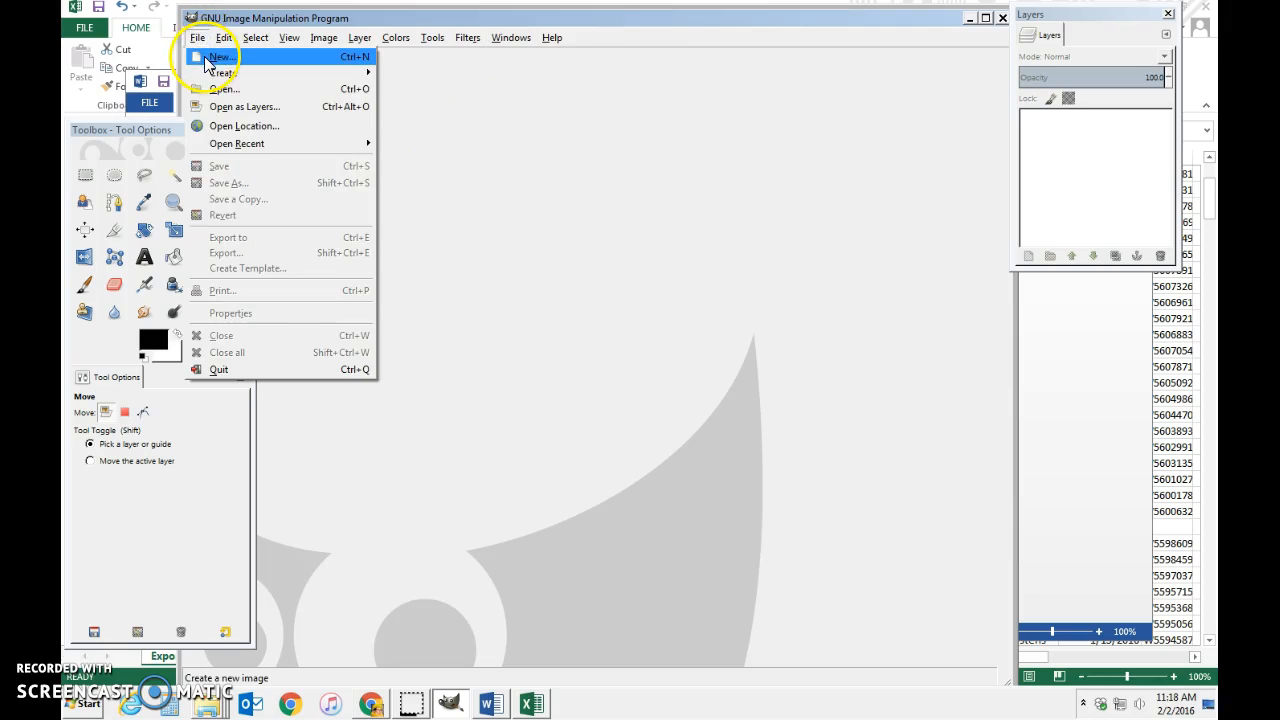
{"action": "left_click", "coordinate": [215, 57]}
{"action": "left_click", "coordinate": [531, 42]}
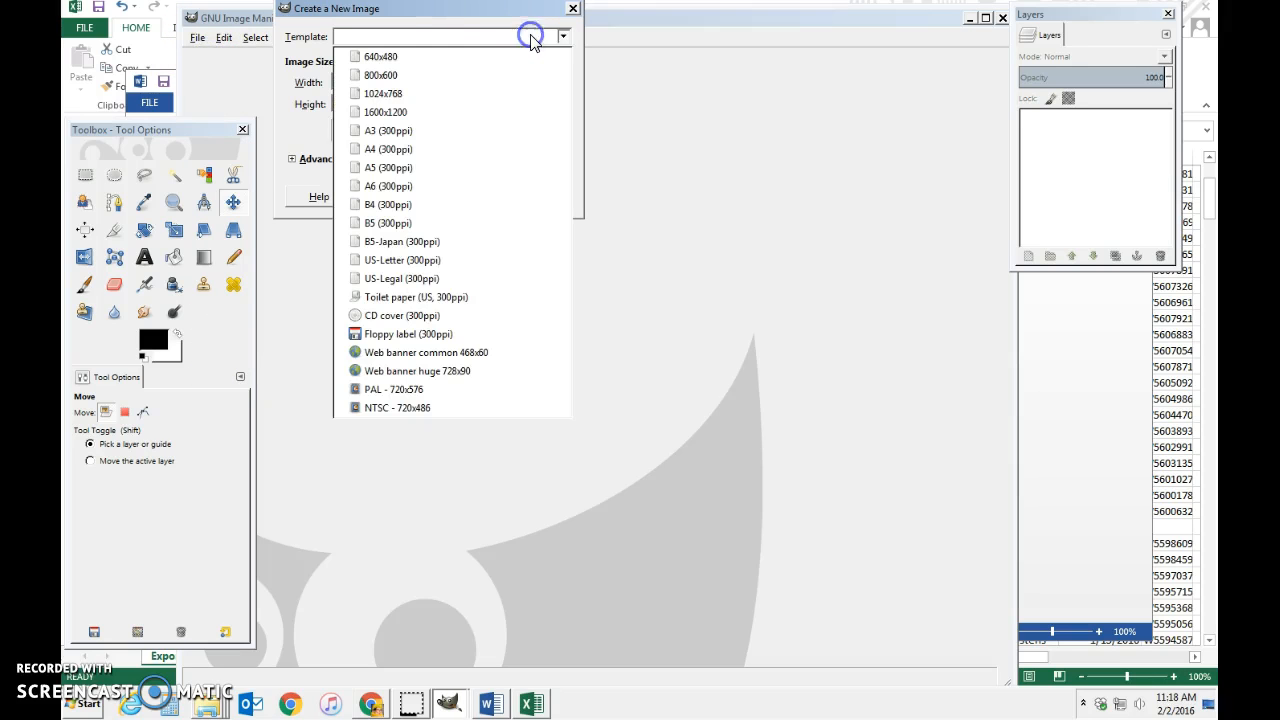
{"action": "left_click", "coordinate": [490, 263]}
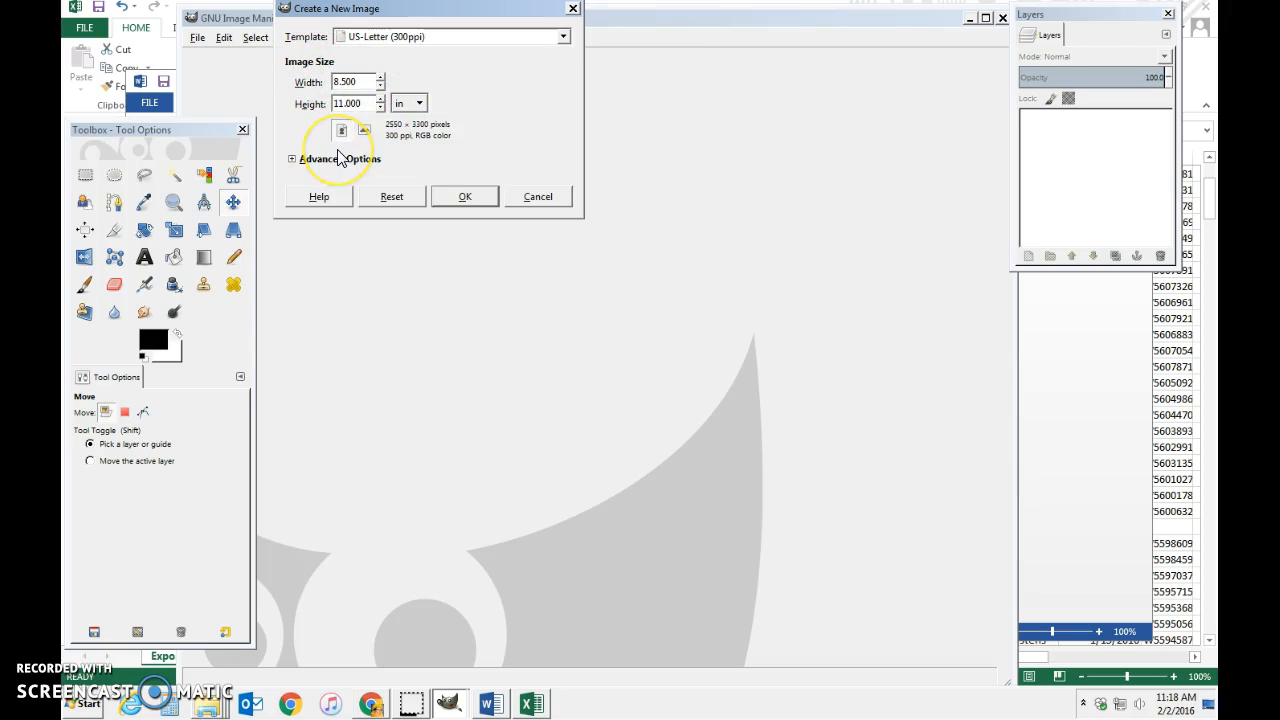
{"action": "left_click", "coordinate": [472, 199]}
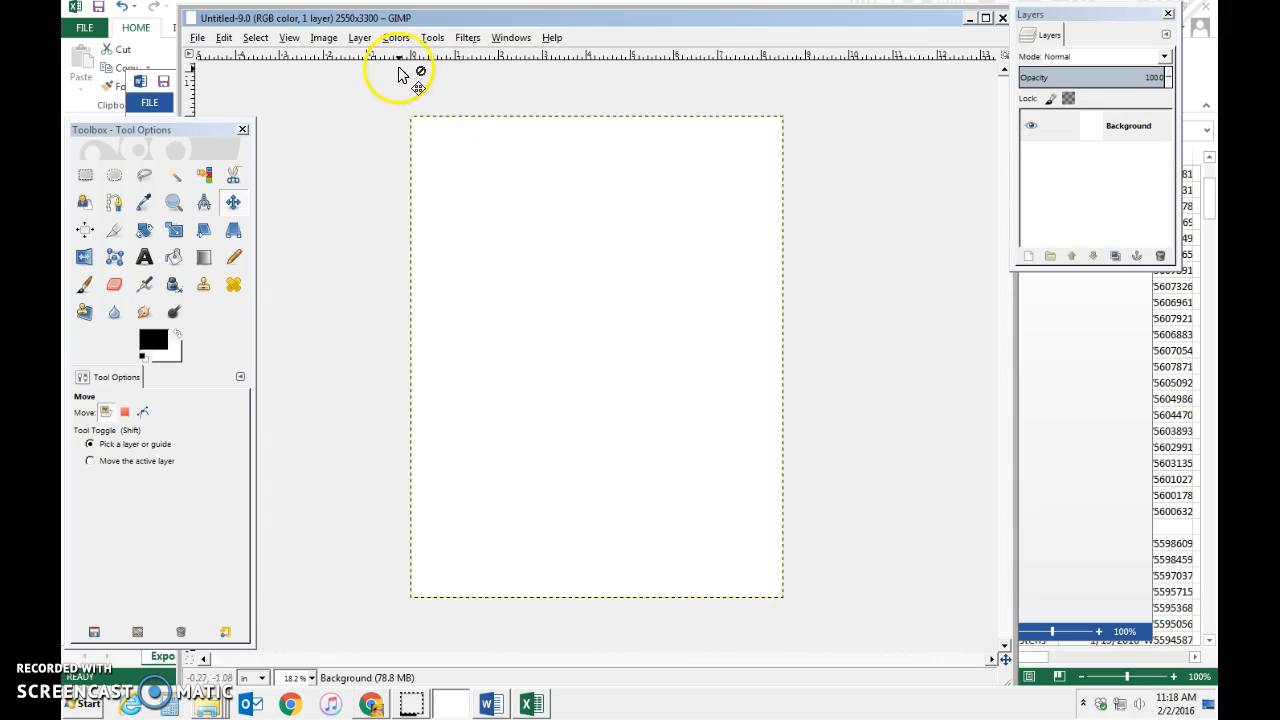
Step: Zoom in one level on the blank letter-size page, to 25%
{"action": "left_click", "coordinate": [288, 38]}
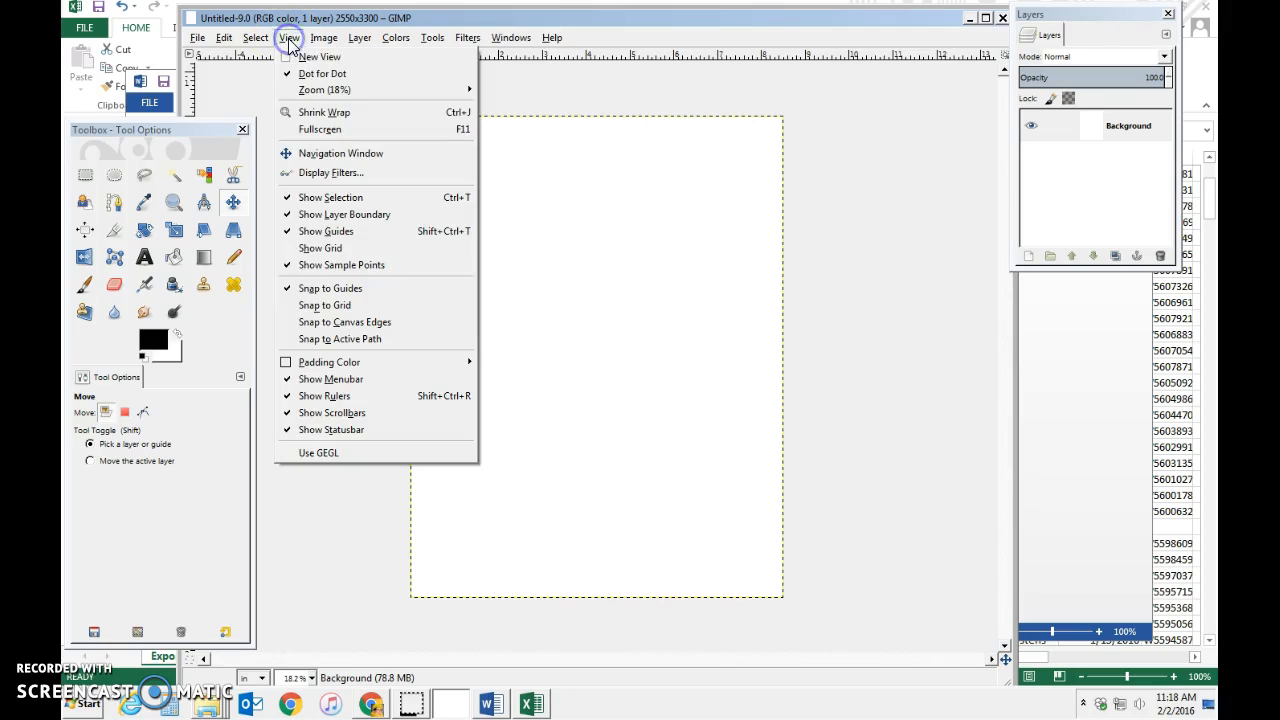
{"action": "mouse_move", "coordinate": [300, 88]}
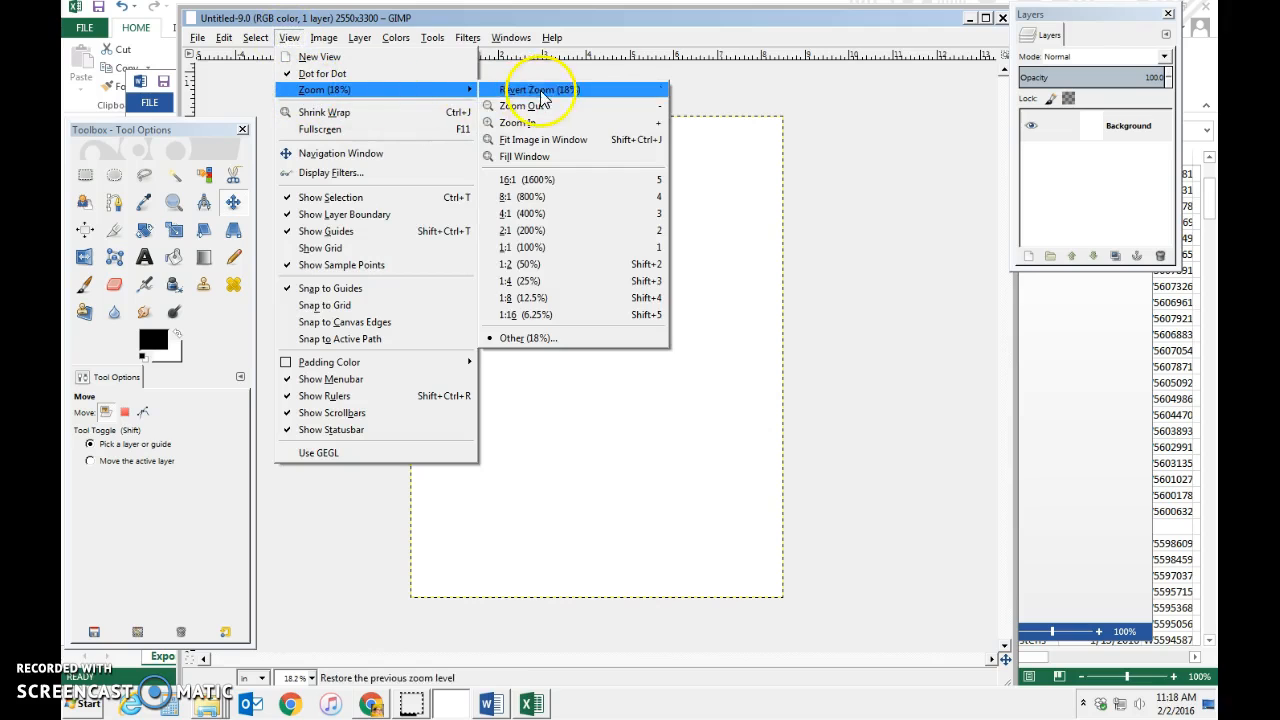
{"action": "left_click", "coordinate": [546, 123]}
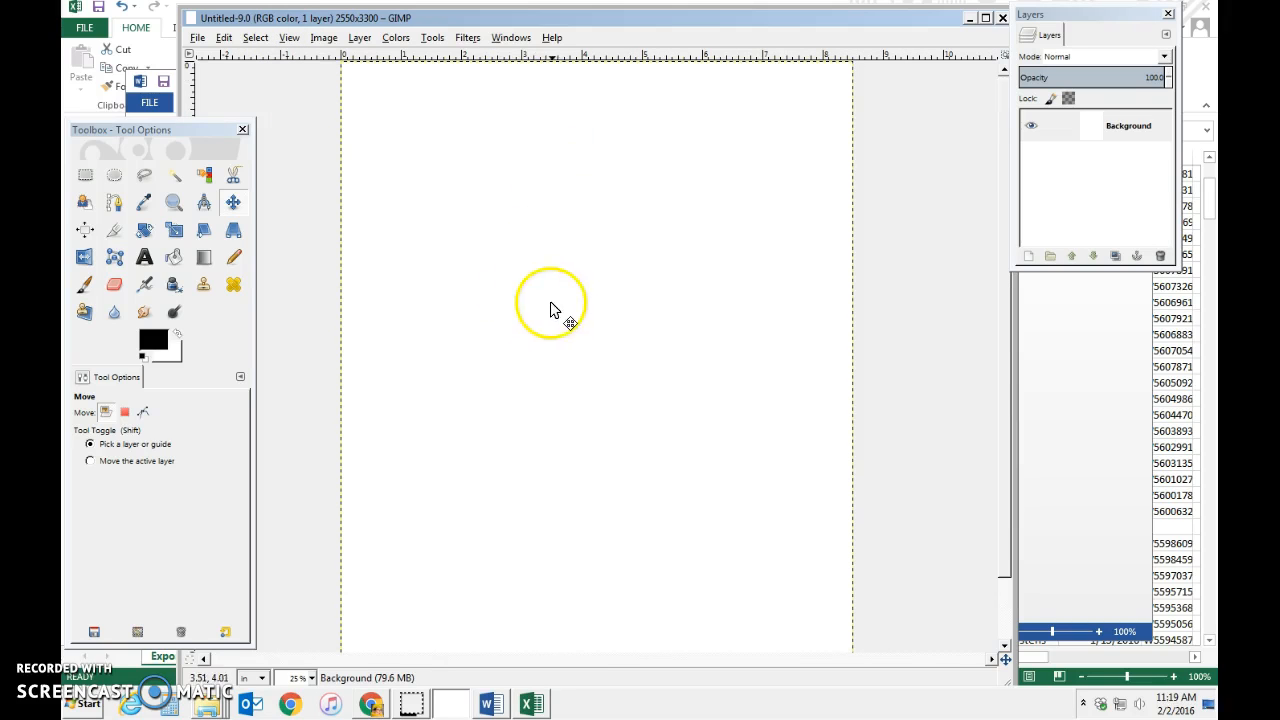
{"action": "left_click", "coordinate": [289, 38]}
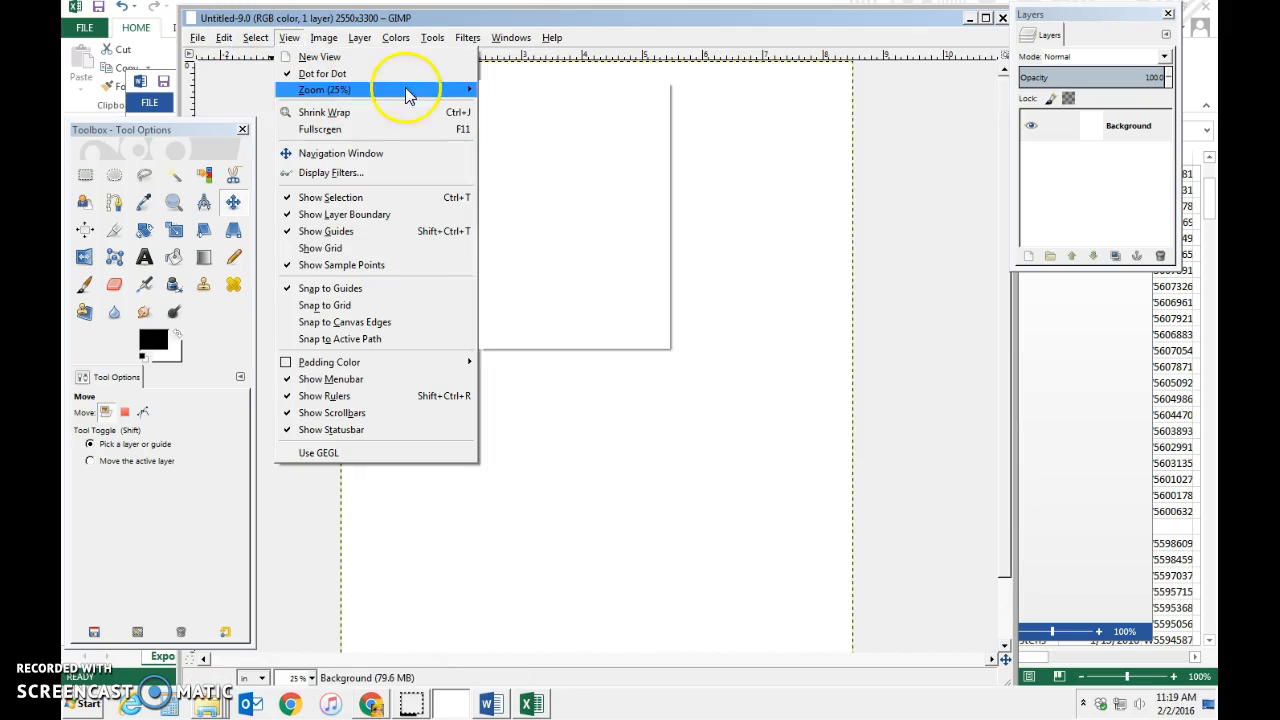
{"action": "mouse_move", "coordinate": [408, 90]}
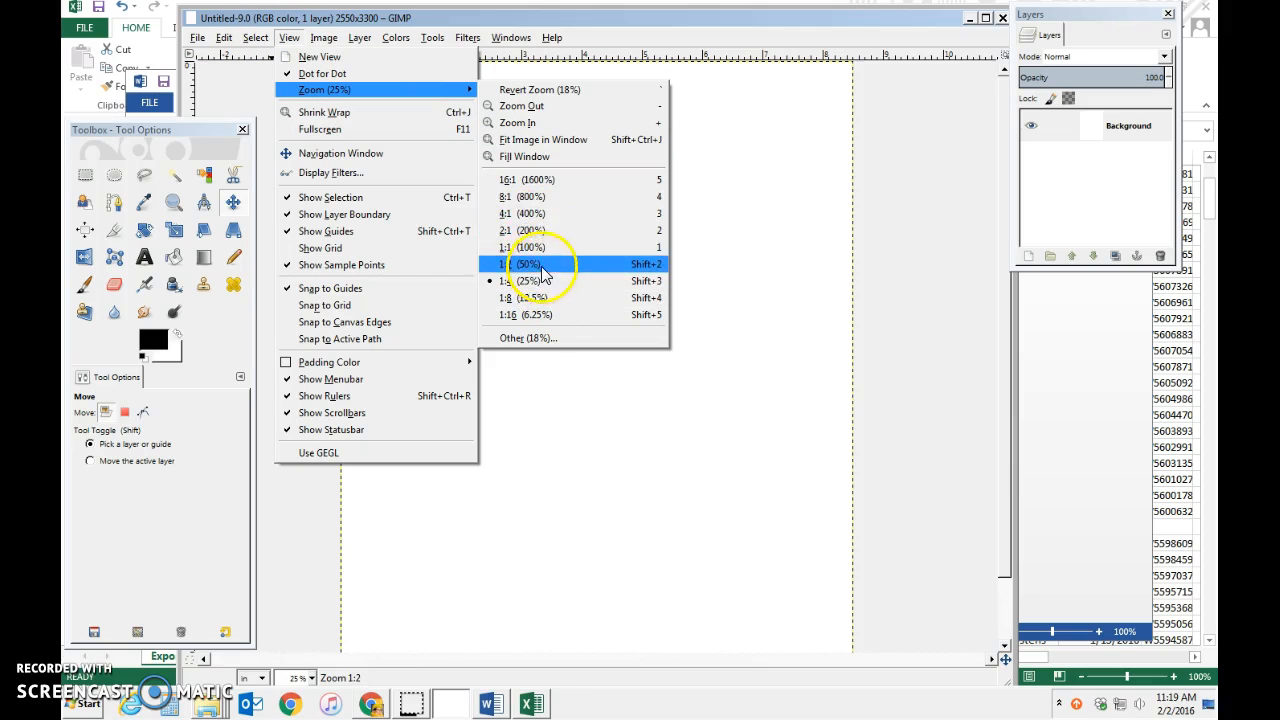
{"action": "left_click", "coordinate": [547, 126]}
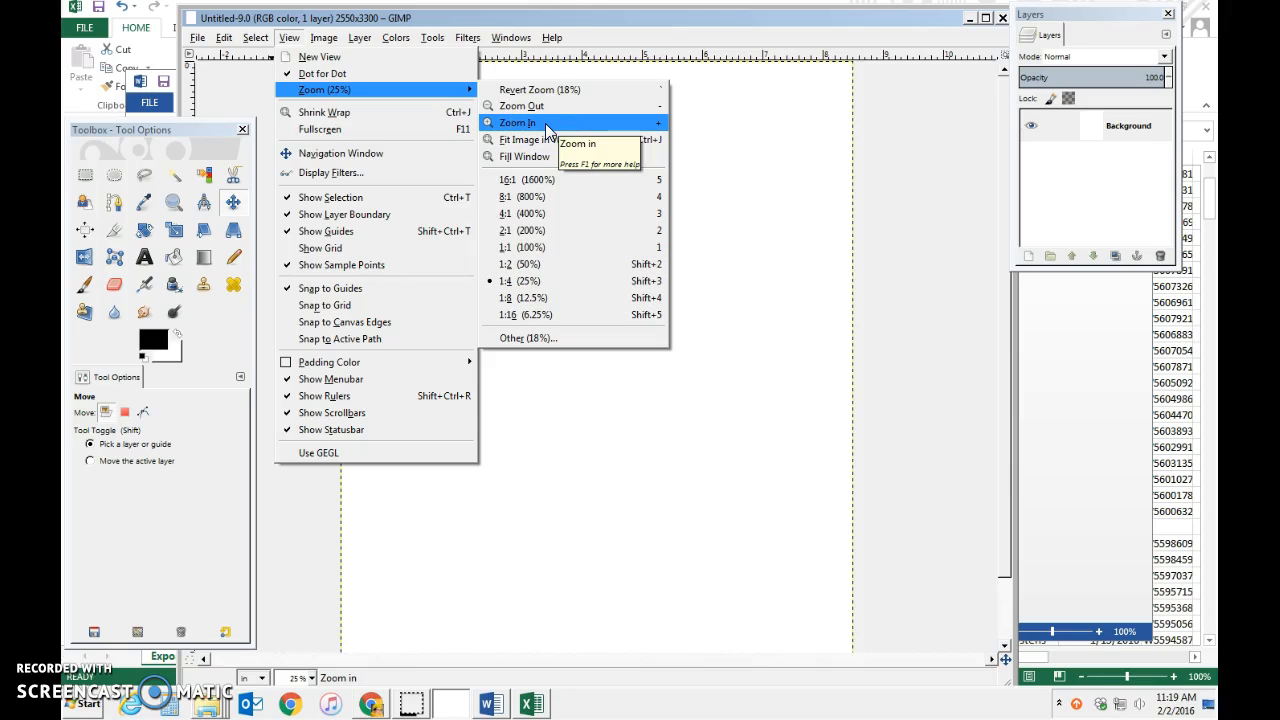
{"action": "left_click", "coordinate": [549, 471]}
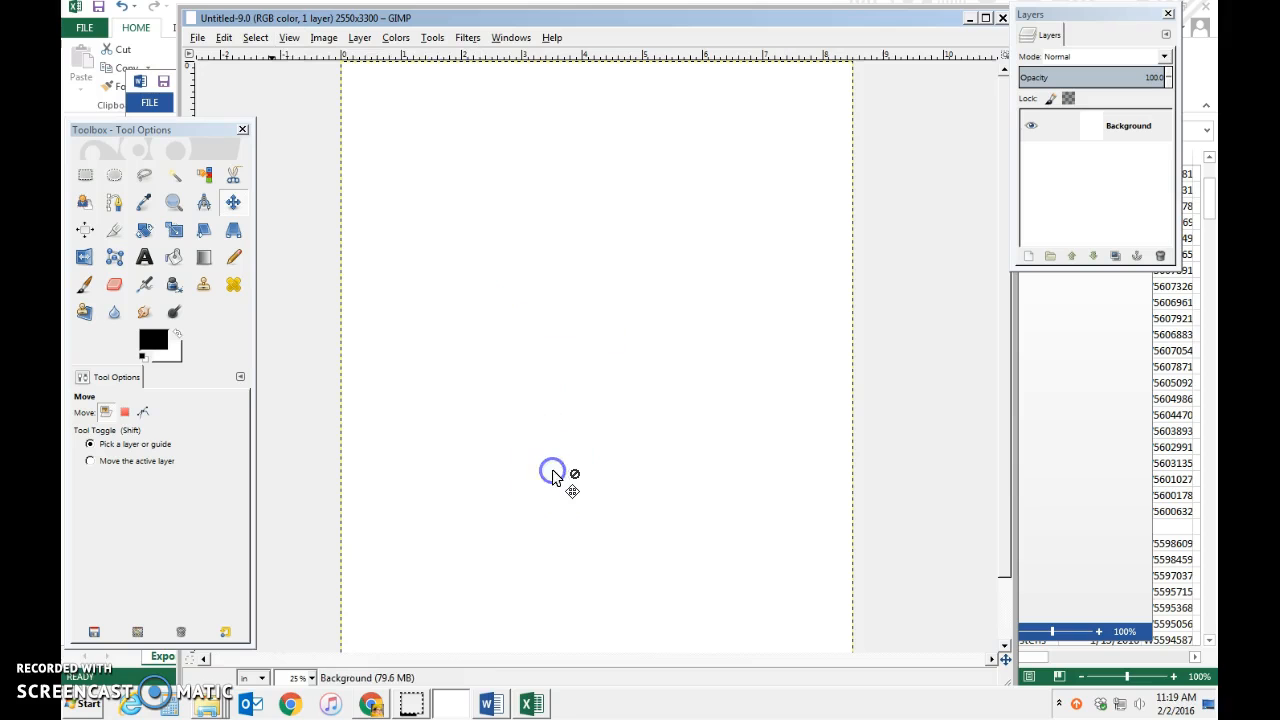
Step: Add J0302953.JPG from the A14 Colors folder as a layer and move it to the page's upper-left corner
{"action": "left_click", "coordinate": [197, 40]}
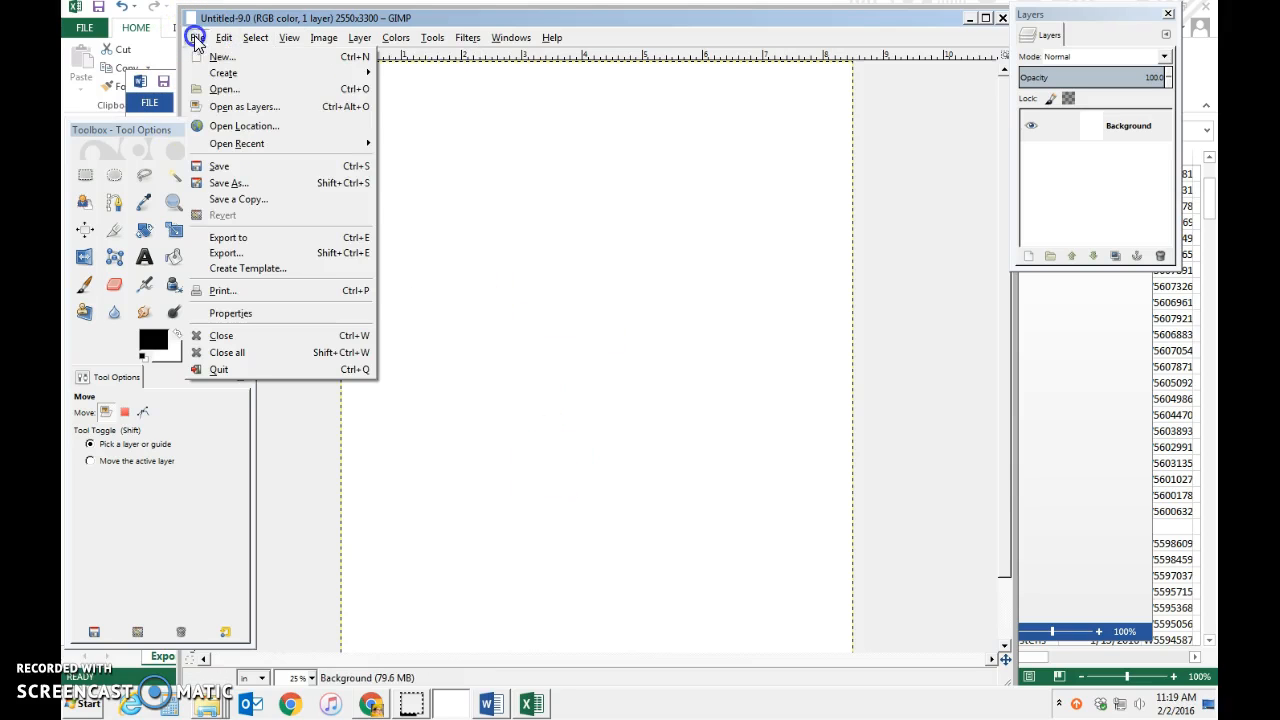
{"action": "left_click", "coordinate": [222, 92]}
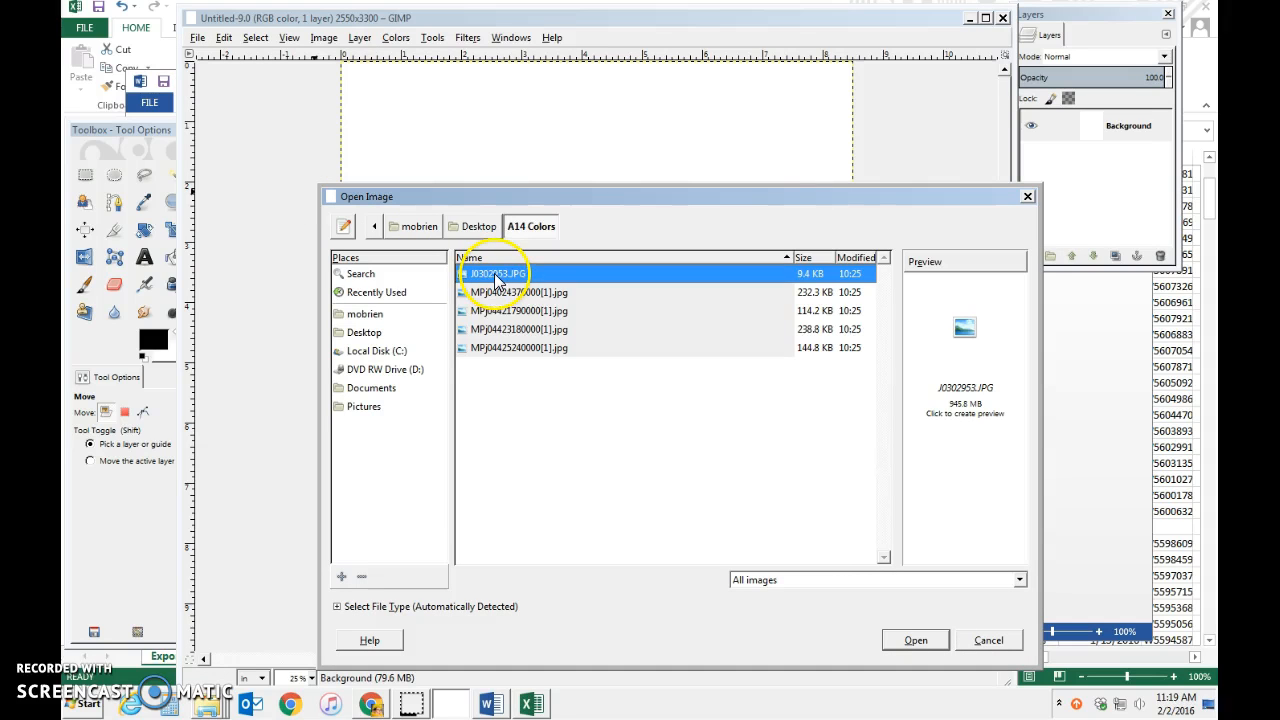
{"action": "left_click", "coordinate": [916, 640]}
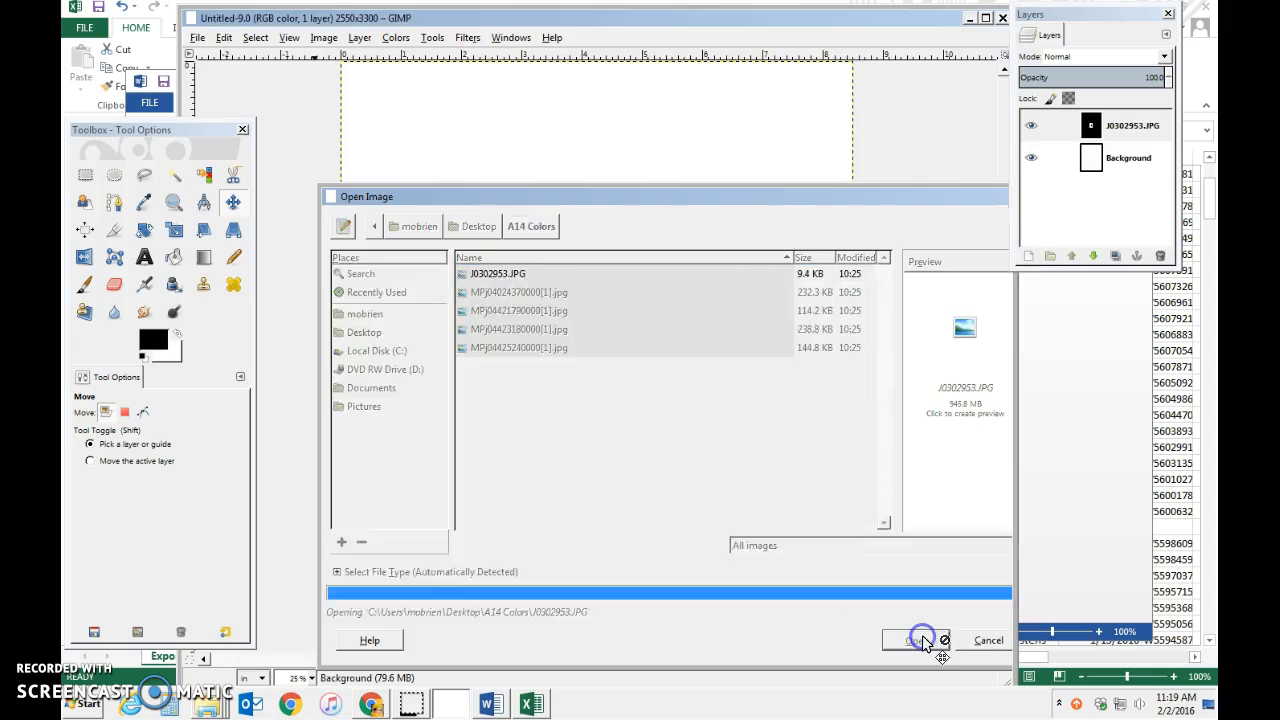
{"action": "left_click", "coordinate": [230, 204]}
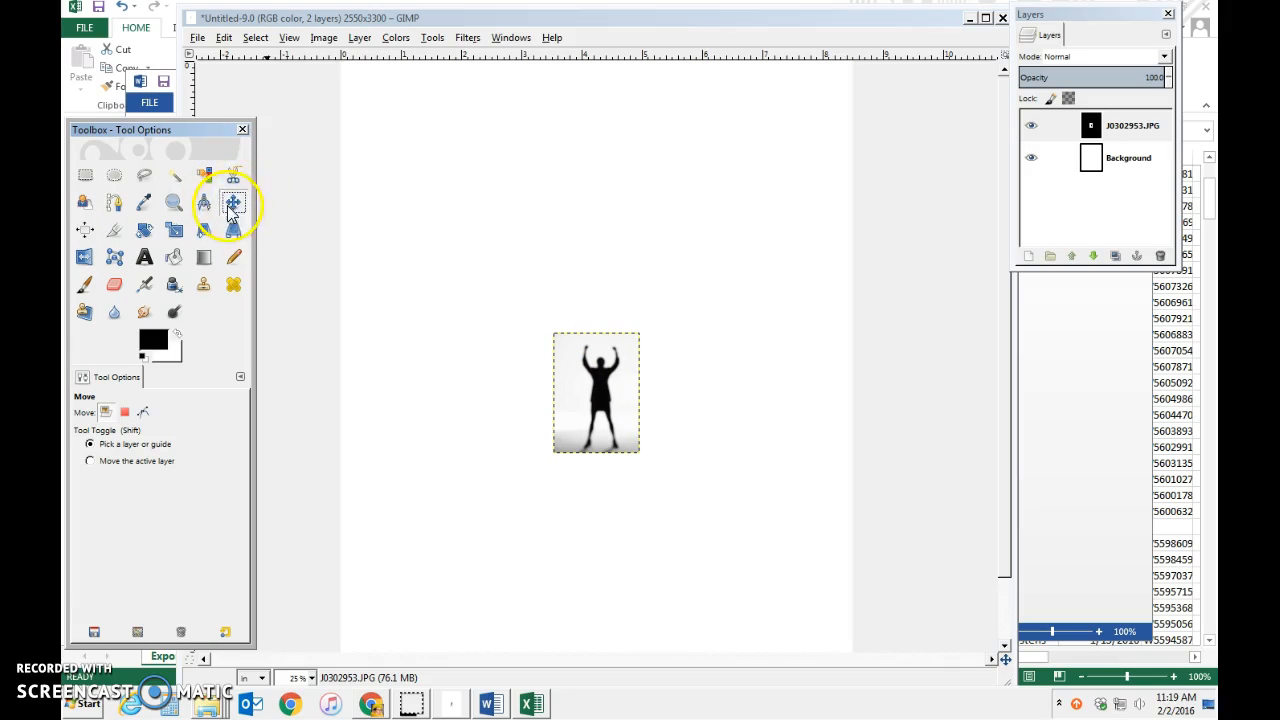
{"action": "left_click_drag", "start_coordinate": [593, 395], "coordinate": [406, 151]}
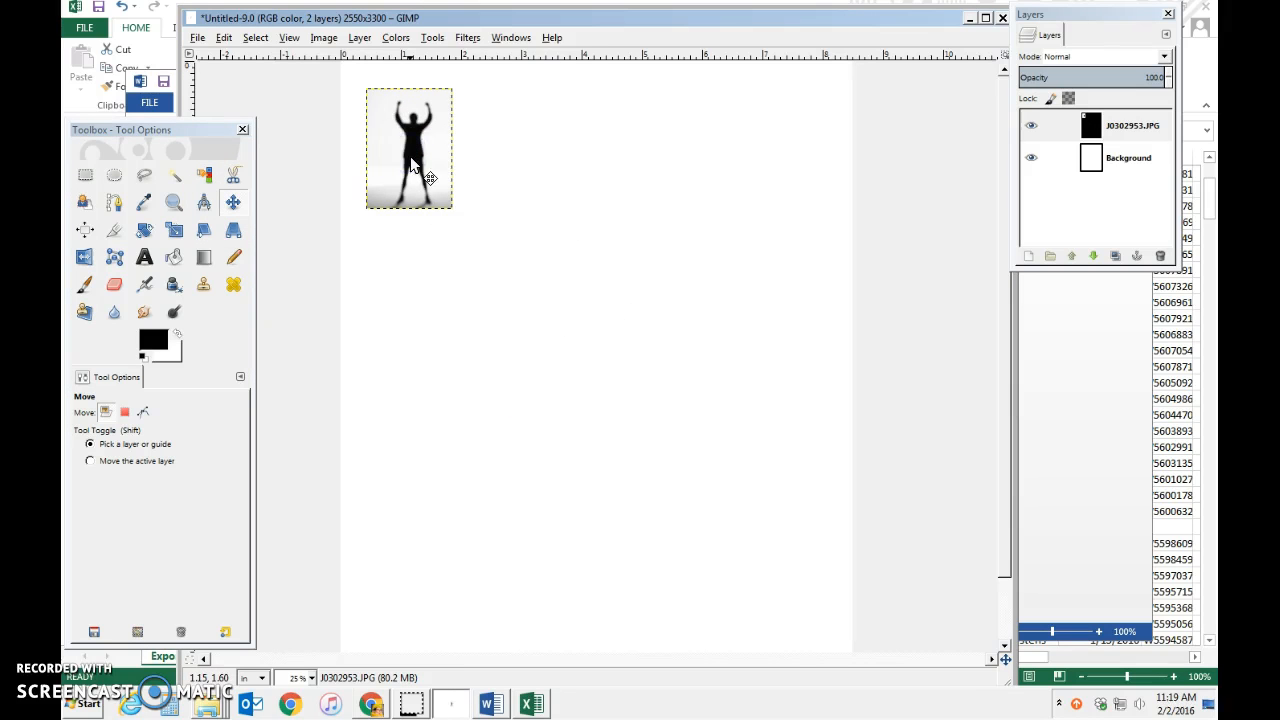
{"action": "left_click", "coordinate": [198, 38]}
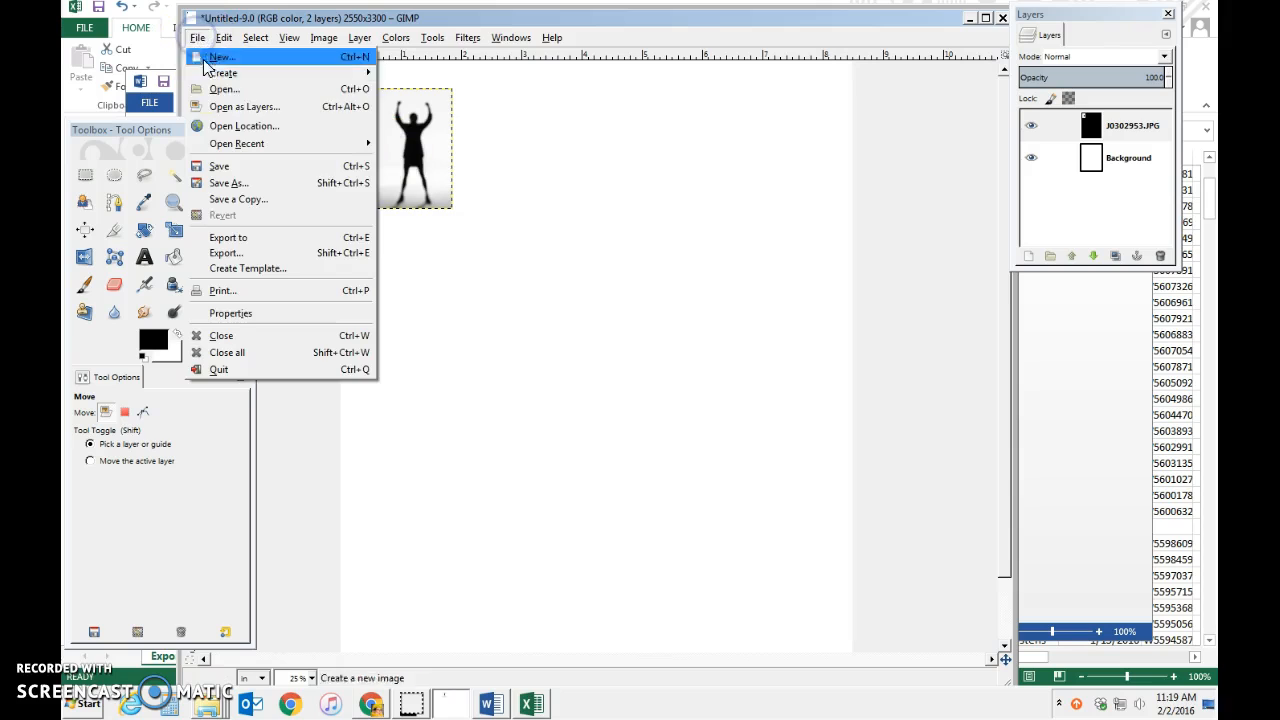
{"action": "left_click", "coordinate": [220, 107]}
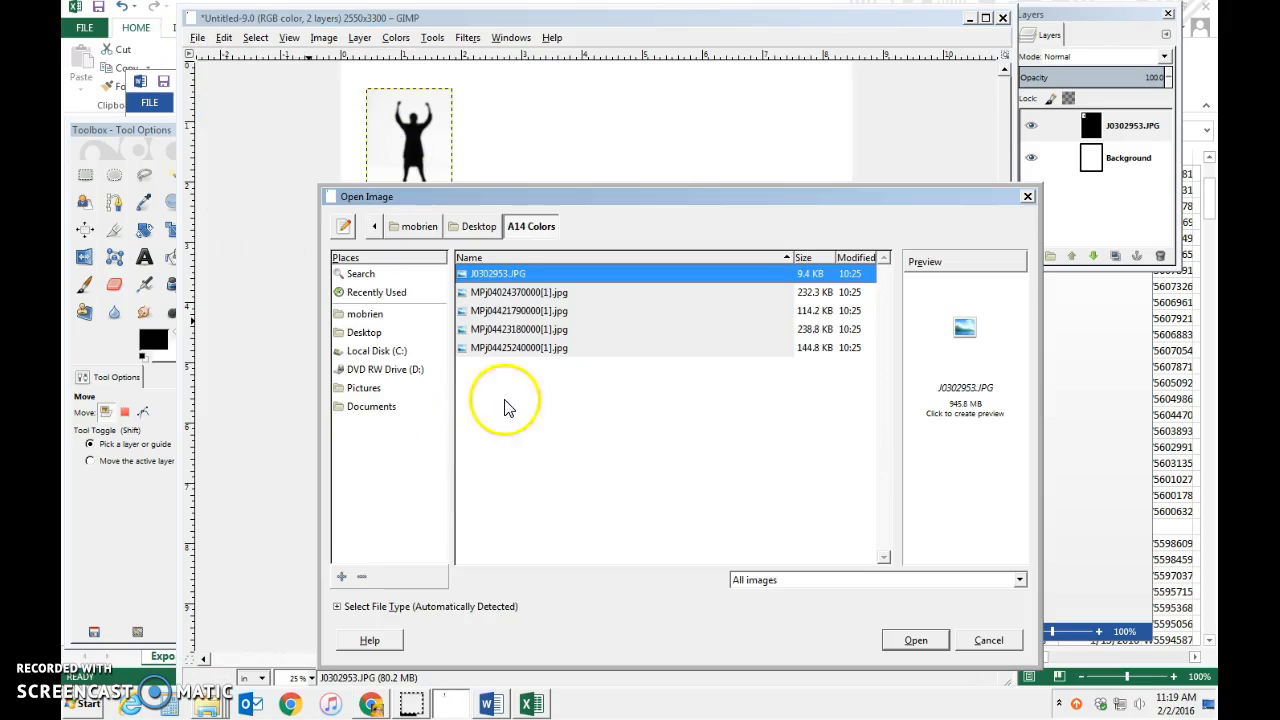
{"action": "left_click", "coordinate": [510, 292]}
{"action": "left_click", "coordinate": [910, 640]}
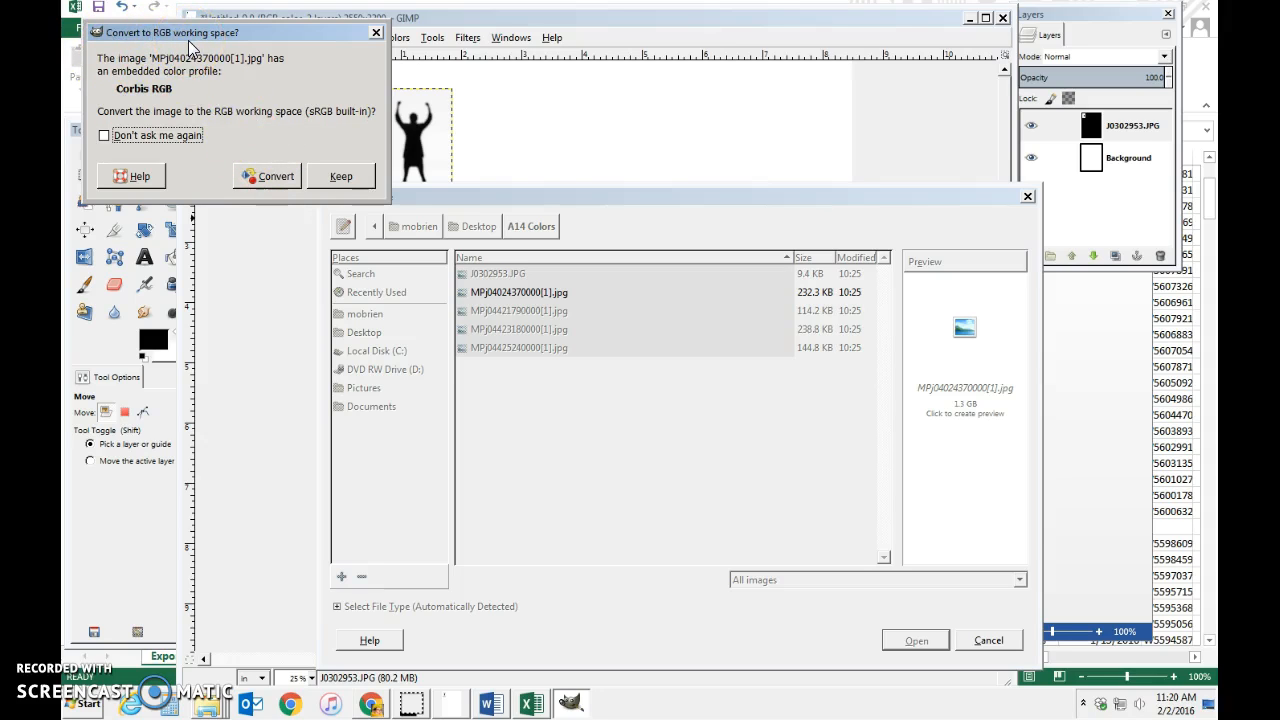
{"action": "left_click", "coordinate": [274, 178]}
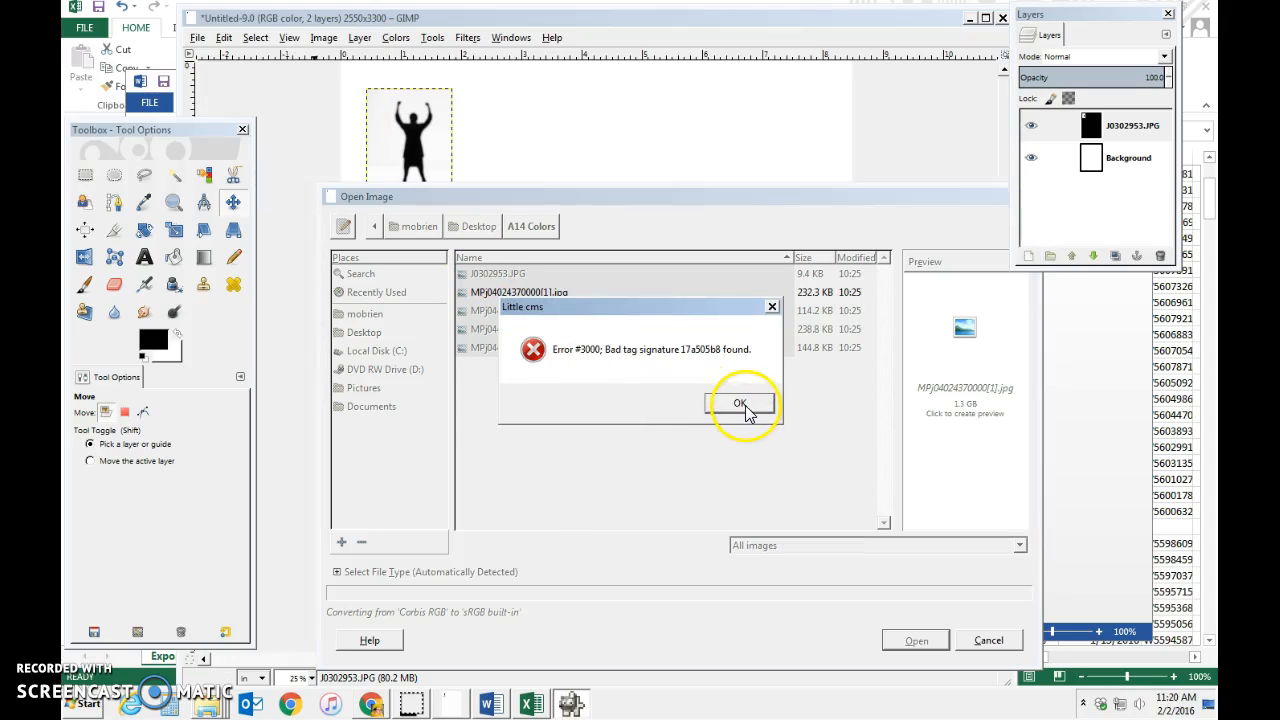
{"action": "left_click", "coordinate": [742, 405]}
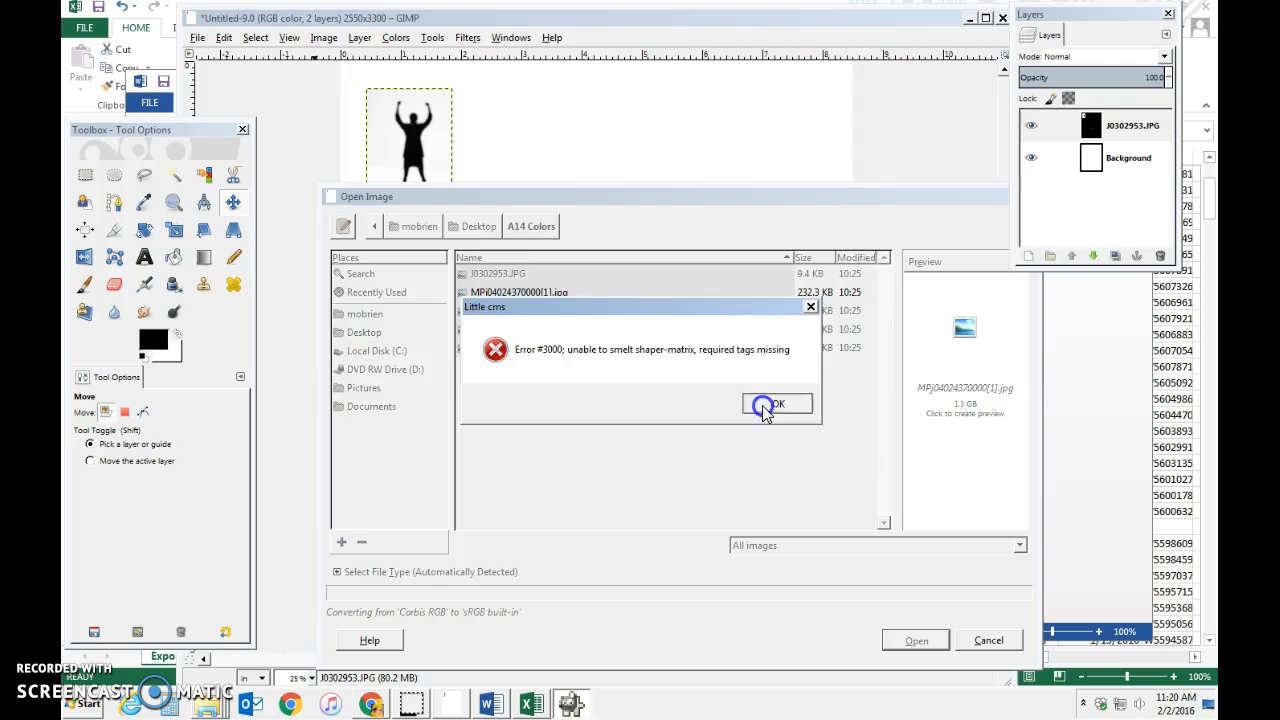
{"action": "left_click", "coordinate": [766, 406]}
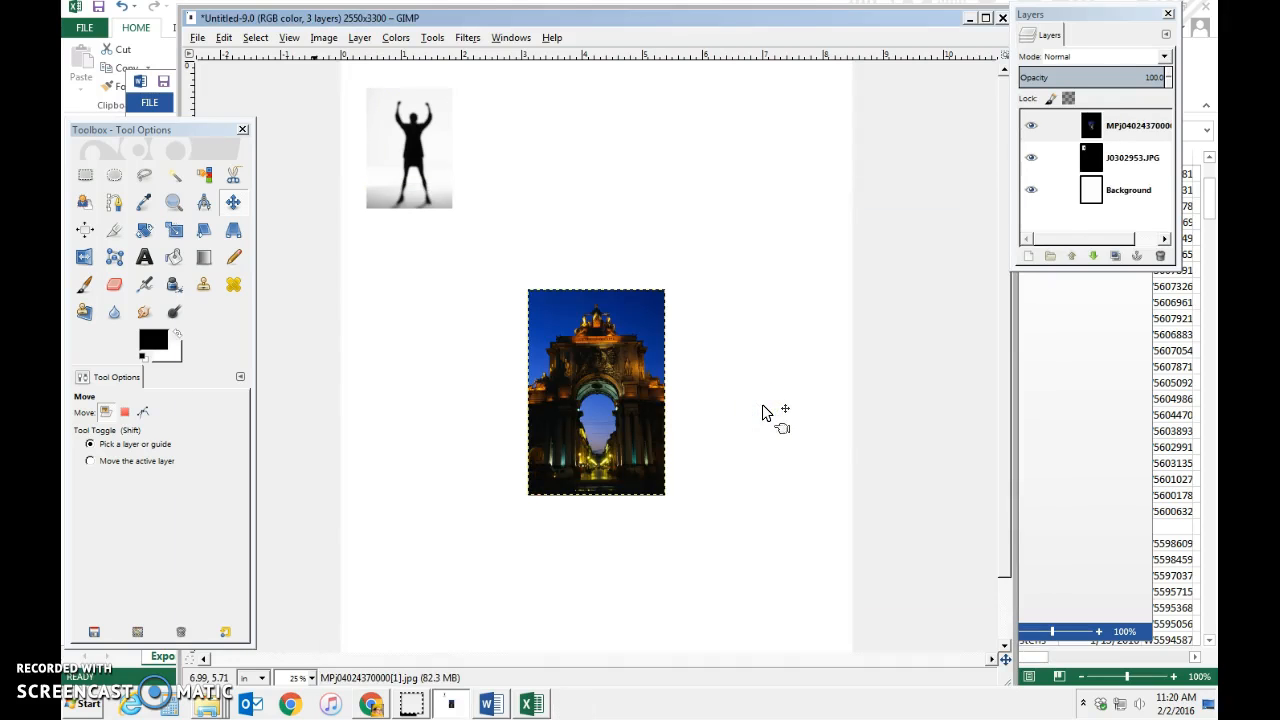
{"action": "left_click_drag", "start_coordinate": [591, 400], "coordinate": [594, 210]}
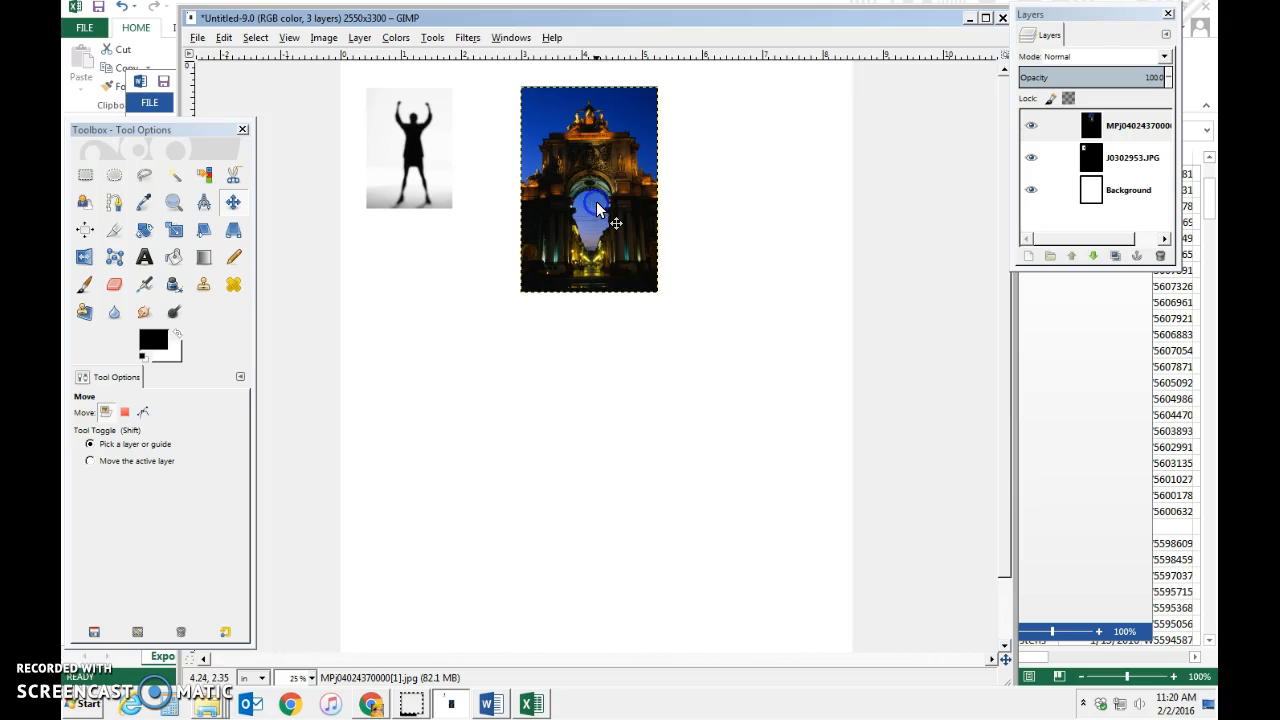
{"action": "left_click", "coordinate": [197, 40]}
{"action": "left_click", "coordinate": [207, 108]}
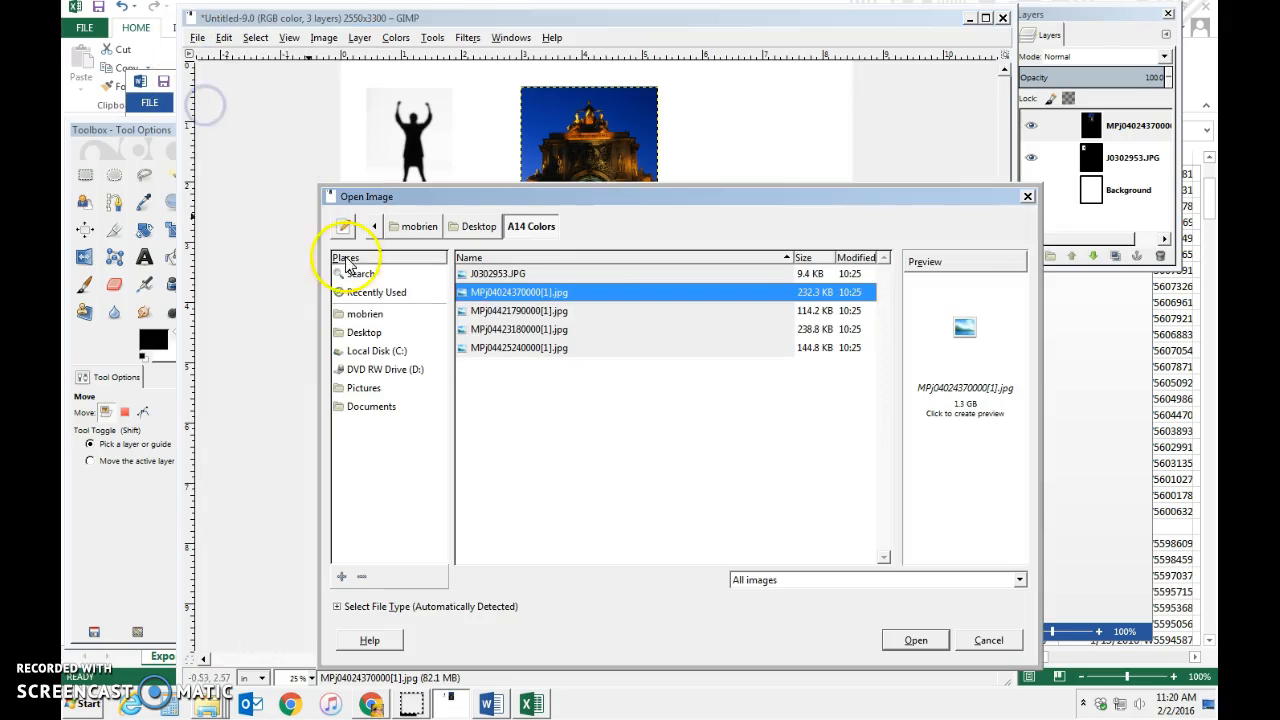
{"action": "left_click", "coordinate": [490, 311]}
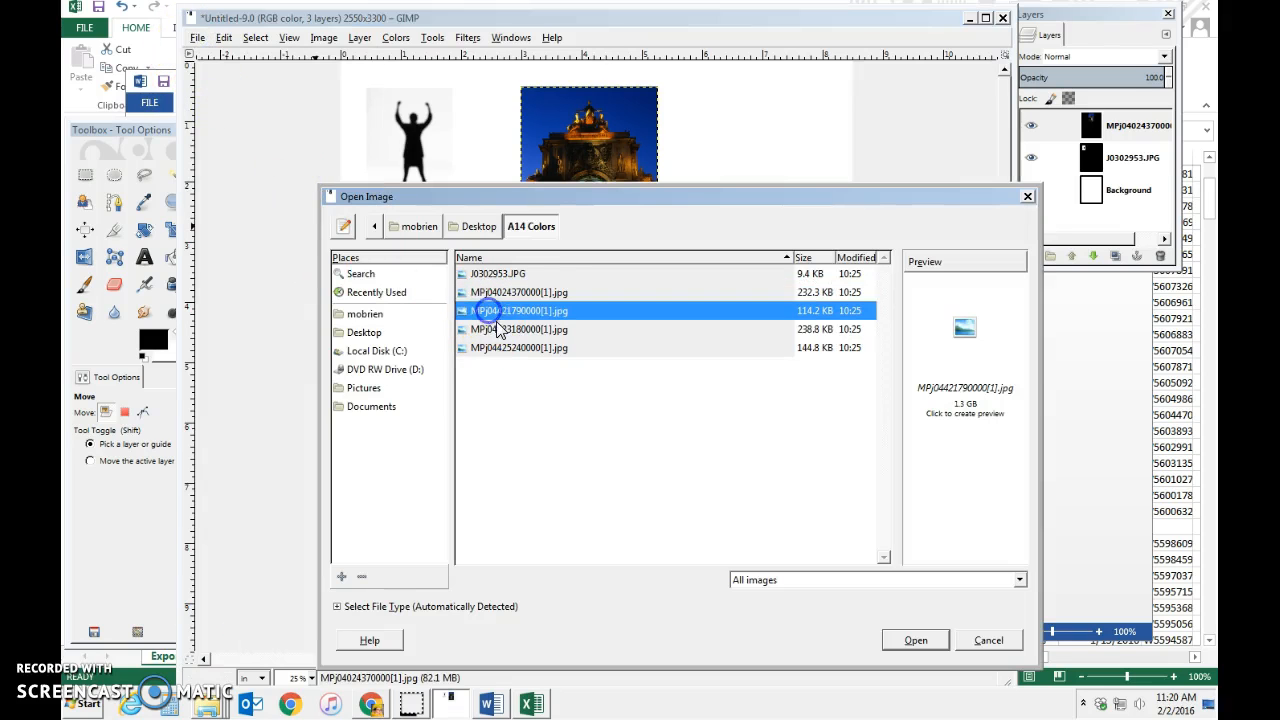
{"action": "left_click", "coordinate": [914, 640]}
{"action": "left_click", "coordinate": [643, 469]}
{"action": "left_click_drag", "start_coordinate": [619, 414], "coordinate": [459, 410]}
{"action": "left_click", "coordinate": [197, 38]}
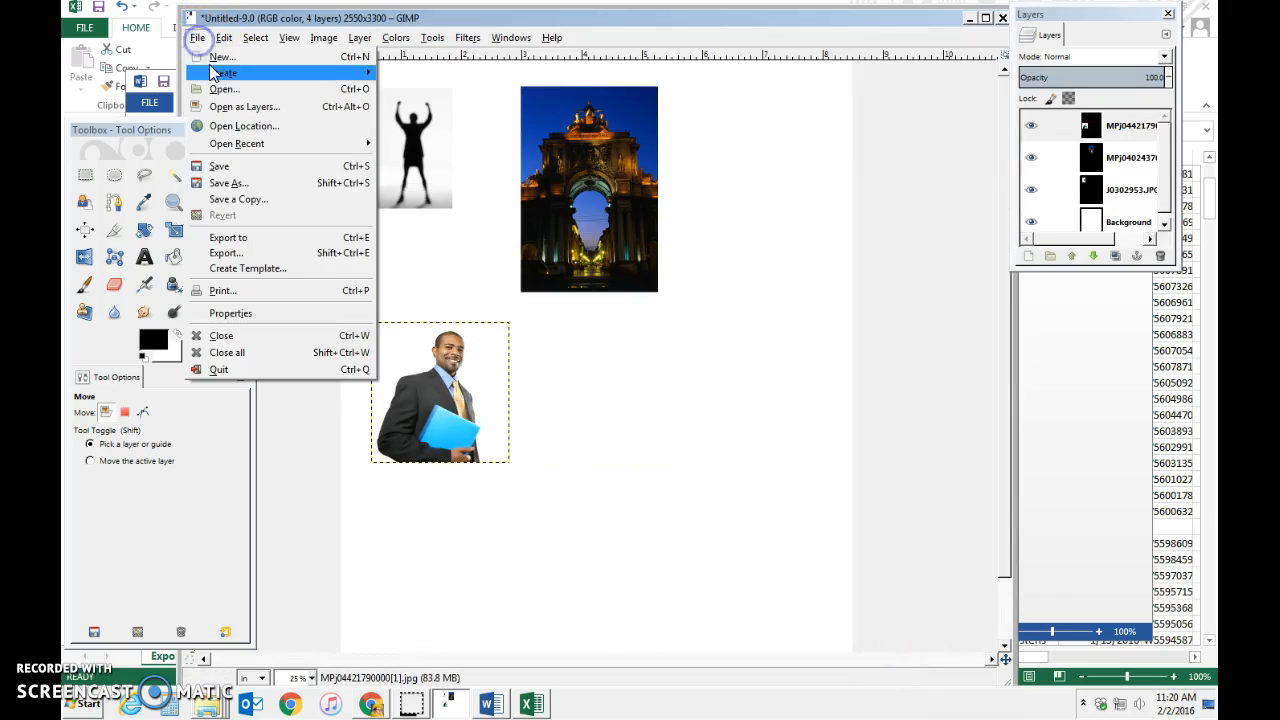
{"action": "left_click", "coordinate": [214, 105]}
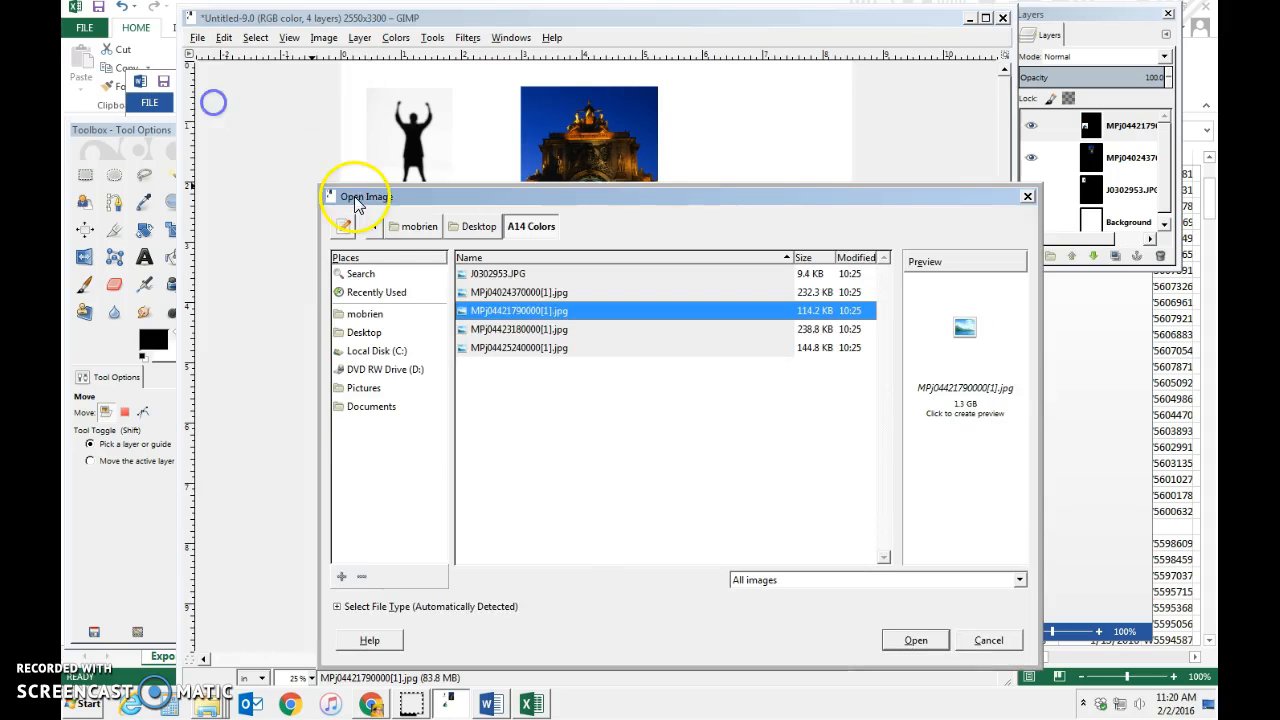
{"action": "left_click", "coordinate": [524, 330]}
{"action": "left_click", "coordinate": [897, 640]}
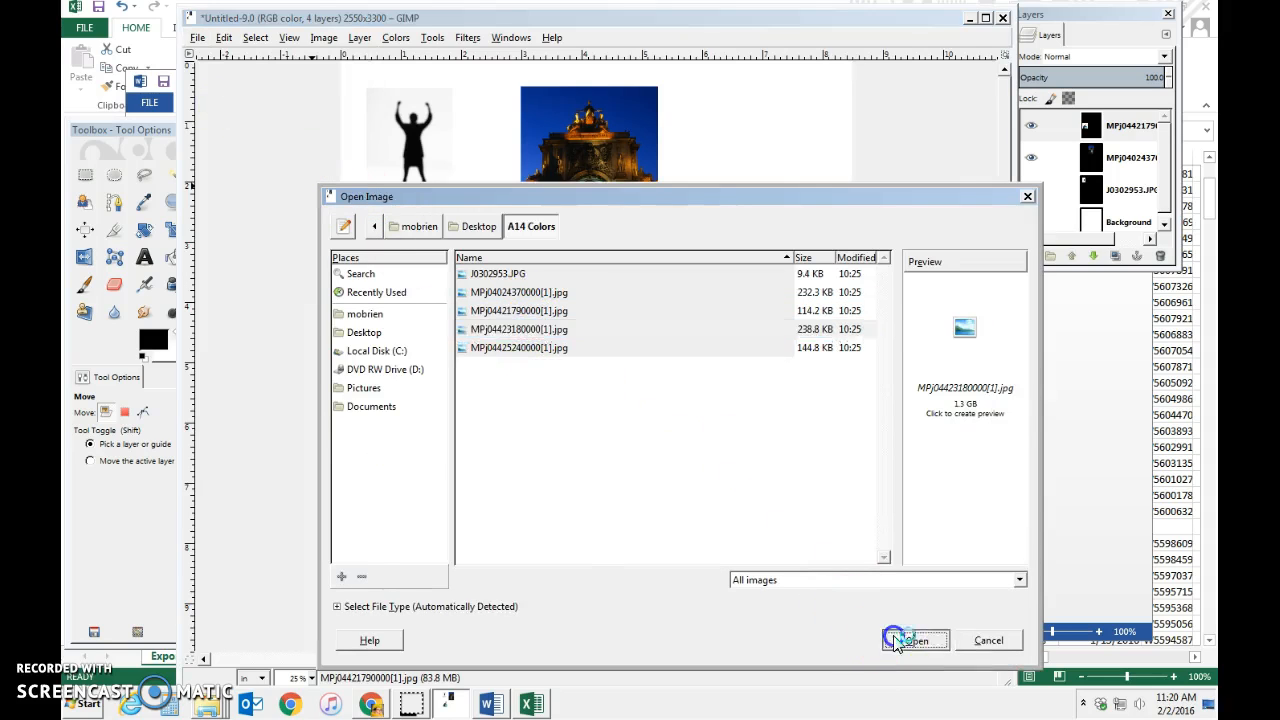
{"action": "left_click_drag", "start_coordinate": [584, 387], "coordinate": [730, 385]}
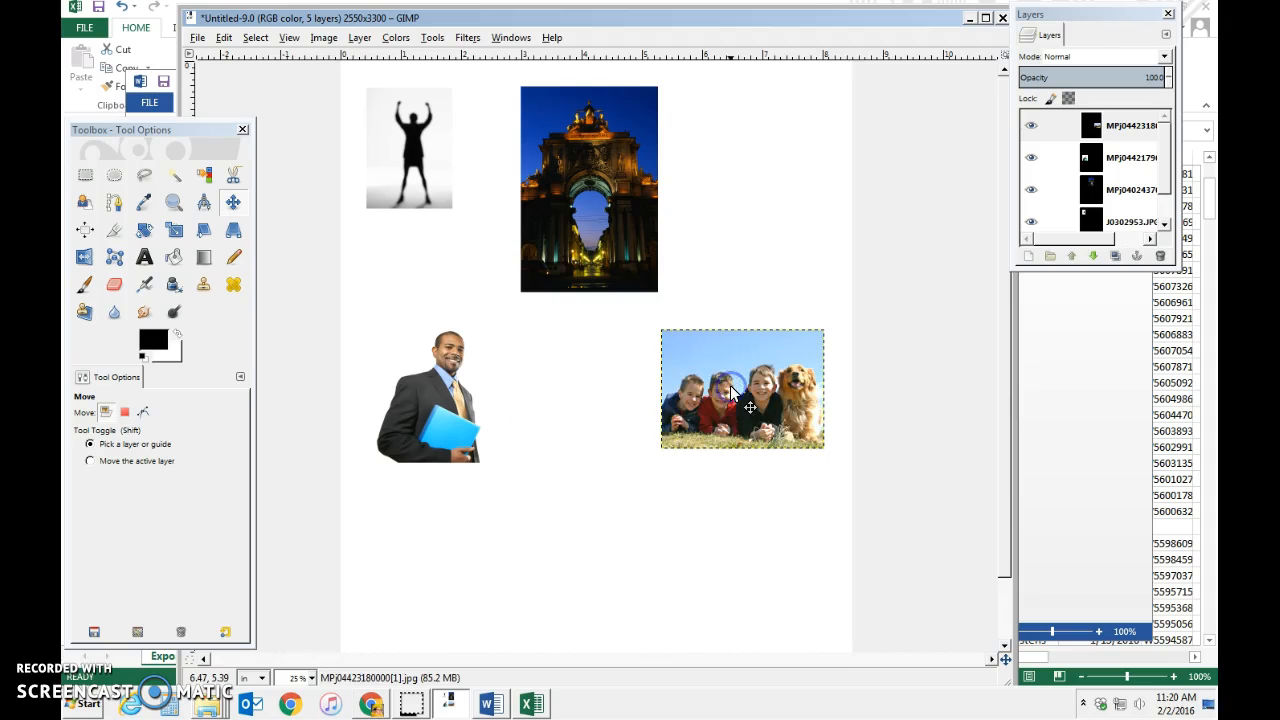
{"action": "left_click", "coordinate": [197, 38]}
{"action": "left_click", "coordinate": [215, 107]}
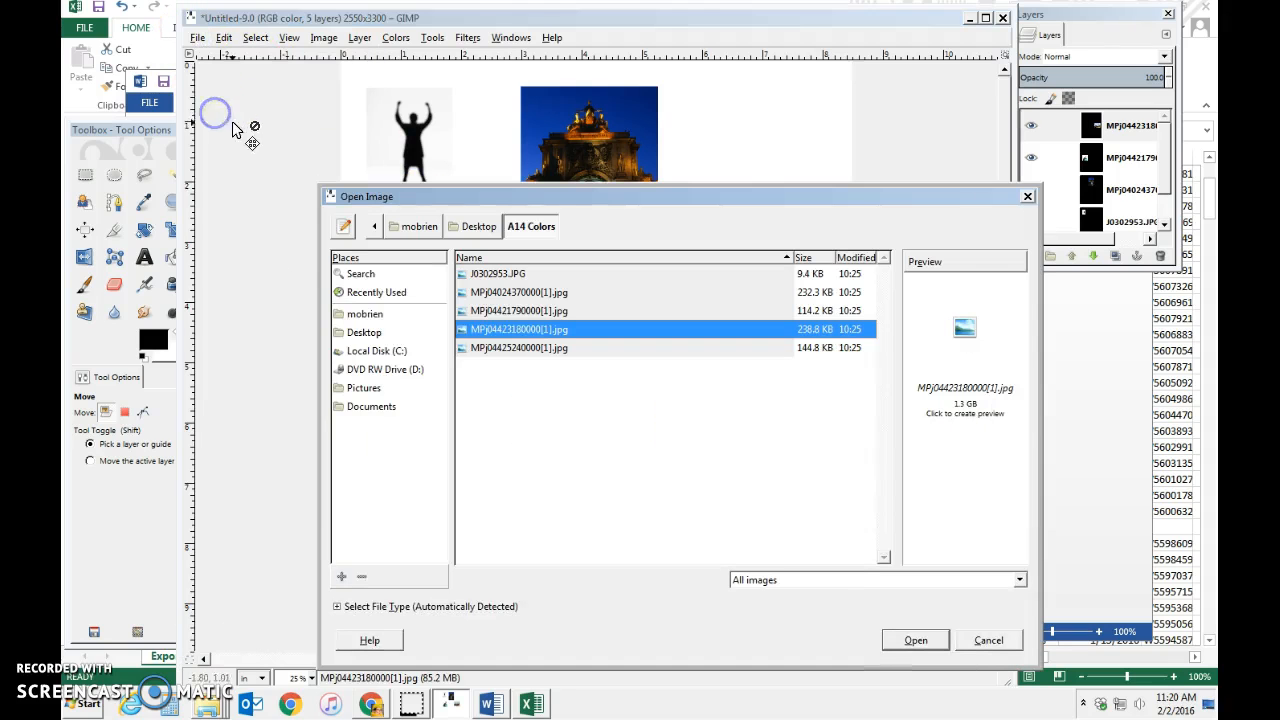
{"action": "left_click", "coordinate": [503, 349]}
{"action": "left_click", "coordinate": [917, 641]}
{"action": "left_click_drag", "start_coordinate": [571, 409], "coordinate": [734, 400]}
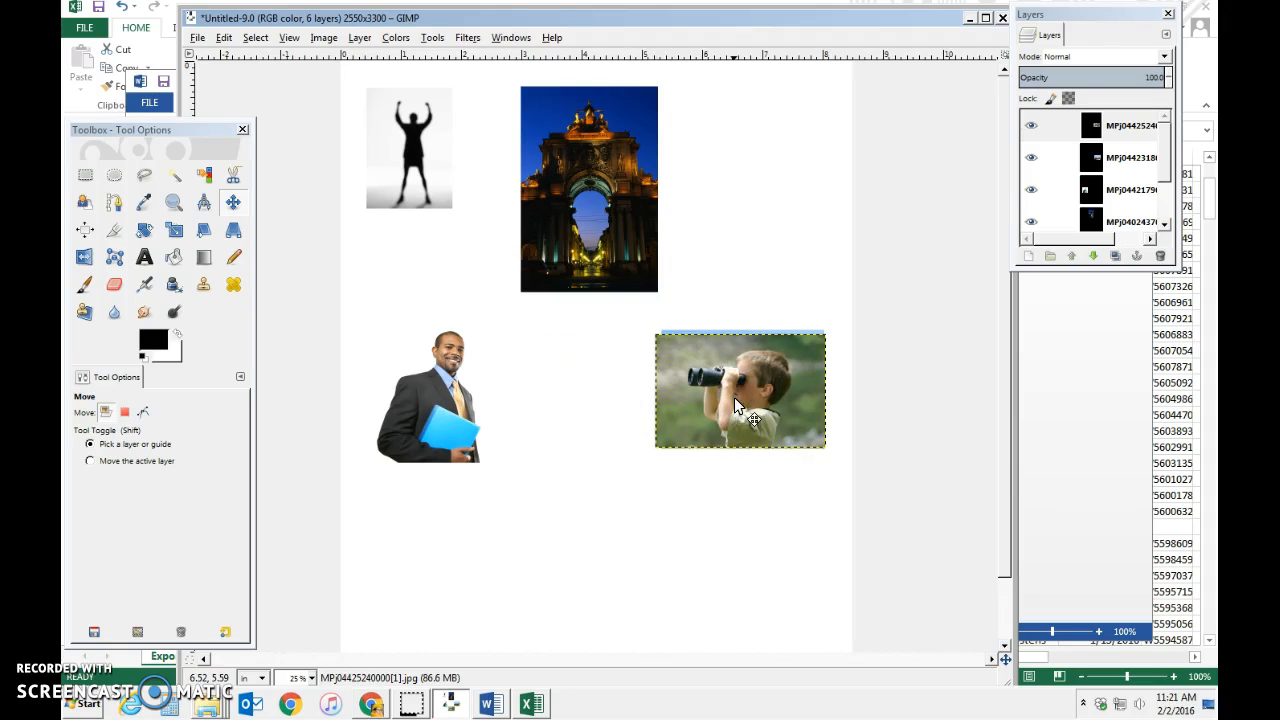
{"action": "left_click_drag", "start_coordinate": [735, 405], "coordinate": [570, 541]}
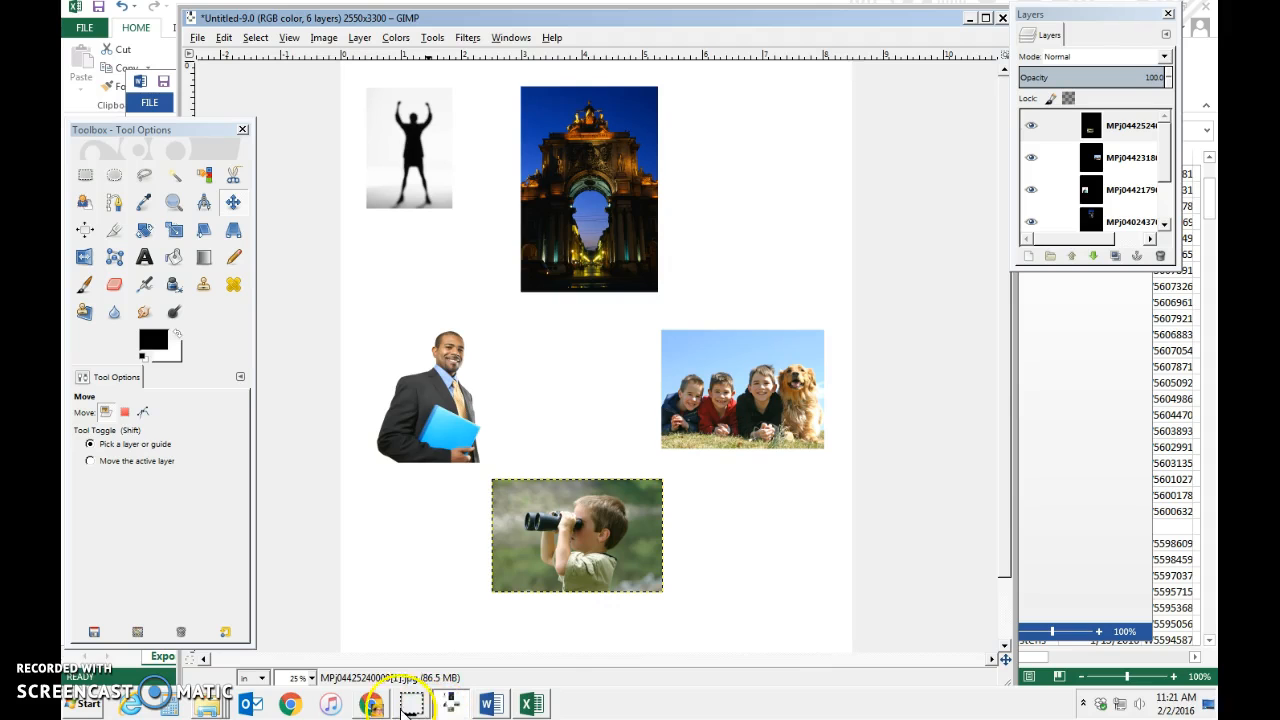
Step: Switch to Chrome and read the first color adjustment instruction on the A14: Colors assignment page
{"action": "left_click", "coordinate": [370, 705]}
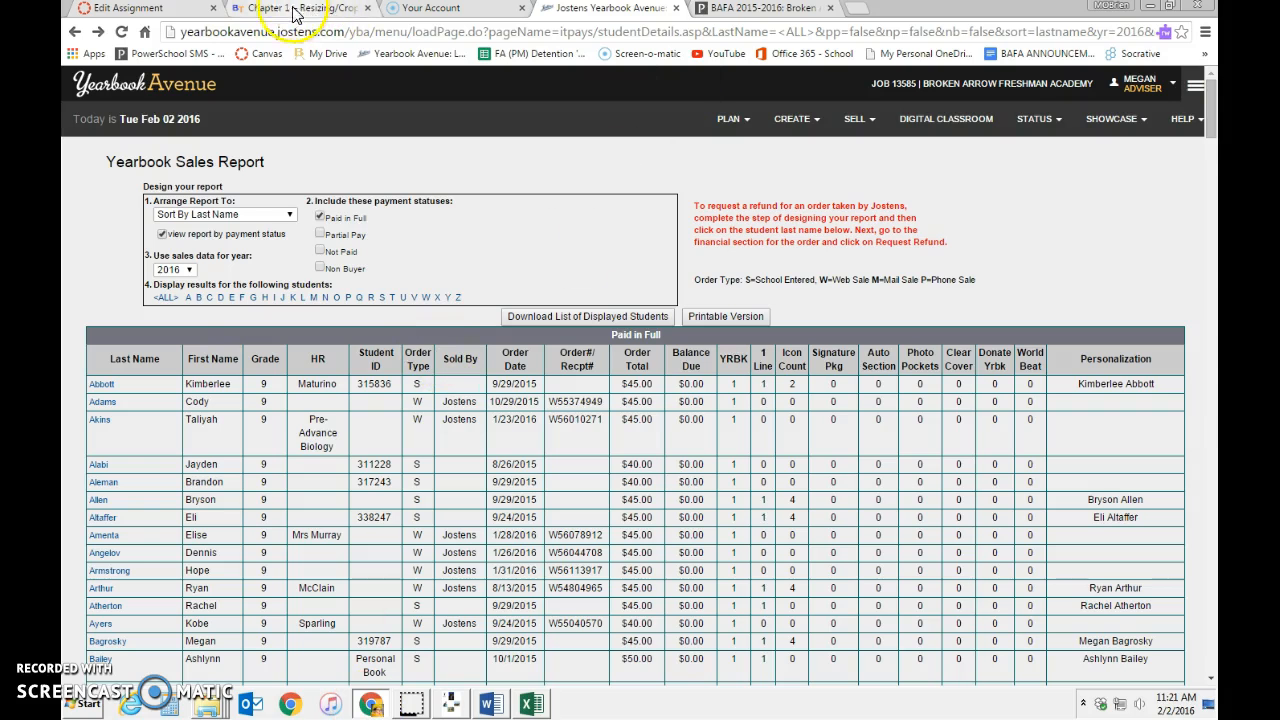
{"action": "left_click", "coordinate": [120, 8]}
{"action": "left_click", "coordinate": [255, 8]}
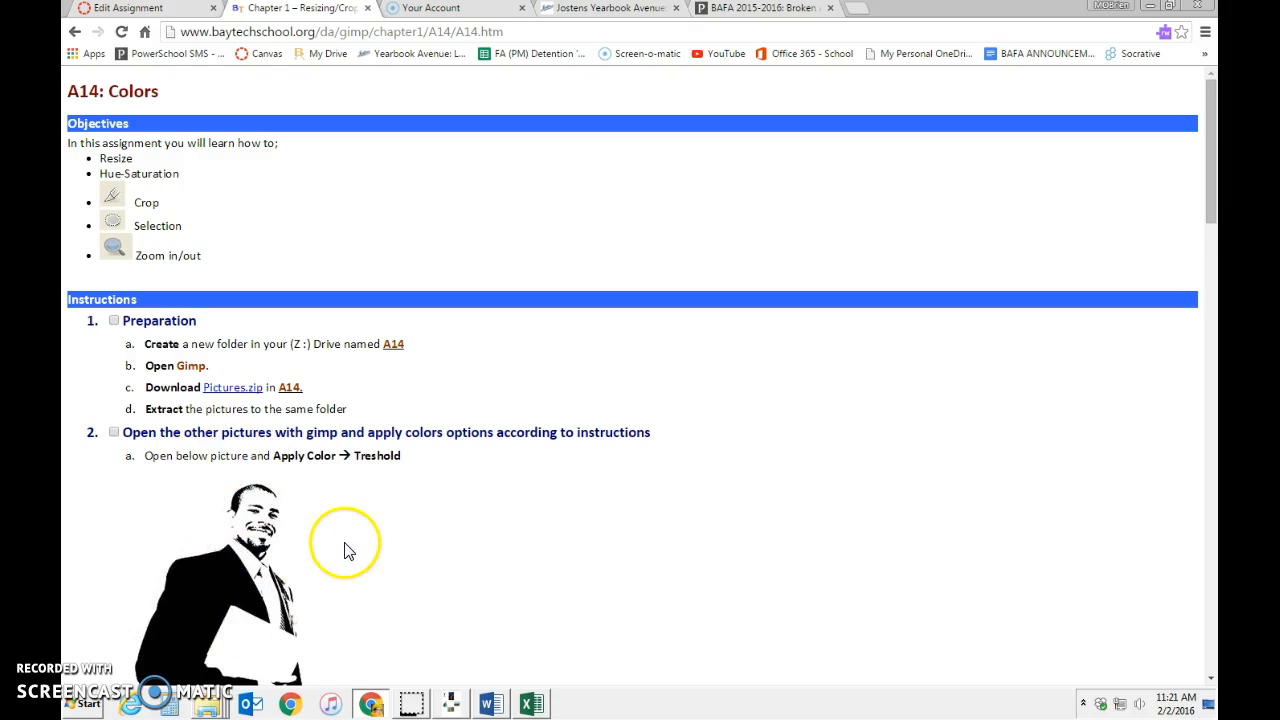
{"action": "scroll", "coordinate": [345, 548], "scroll_direction": "down", "scroll_amount": 1}
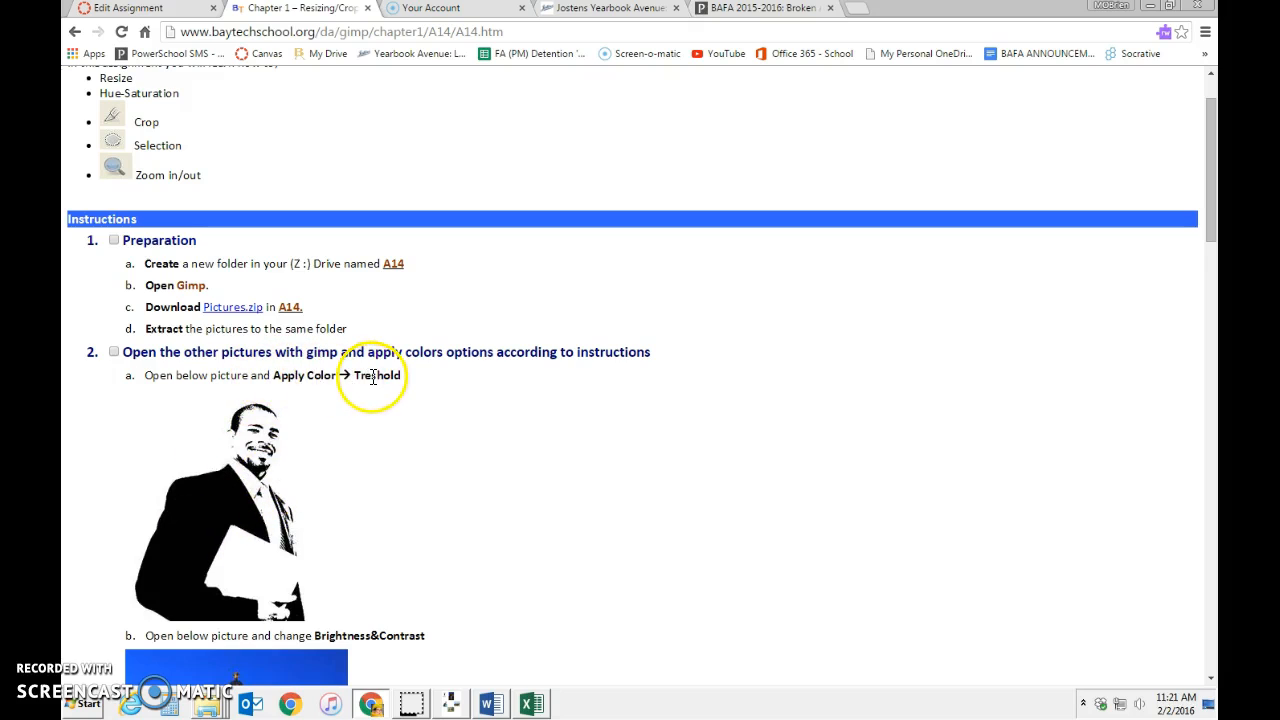
Step: Return to GIMP, enlarge the Layers window to list all layers, and apply Threshold with a lower value of 156 to the businessman layer
{"action": "left_click", "coordinate": [451, 704]}
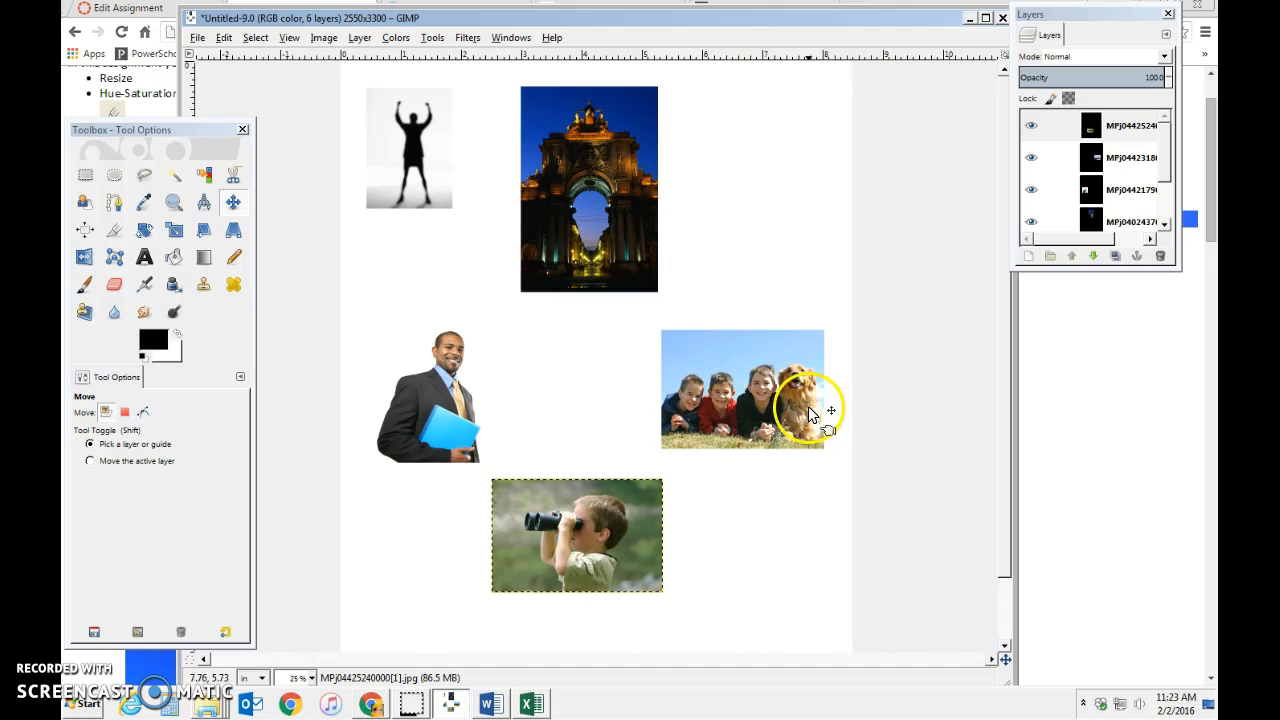
{"action": "left_click_drag", "start_coordinate": [1180, 258], "coordinate": [1196, 418]}
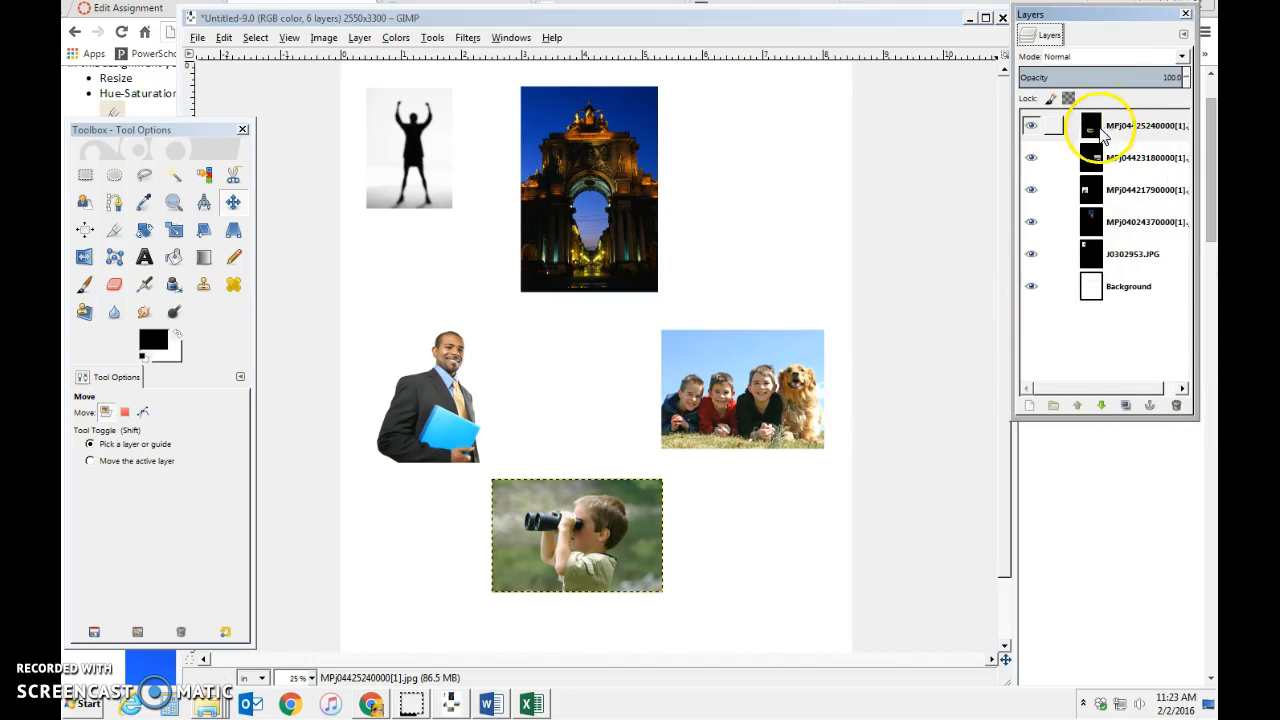
{"action": "left_click", "coordinate": [1097, 192]}
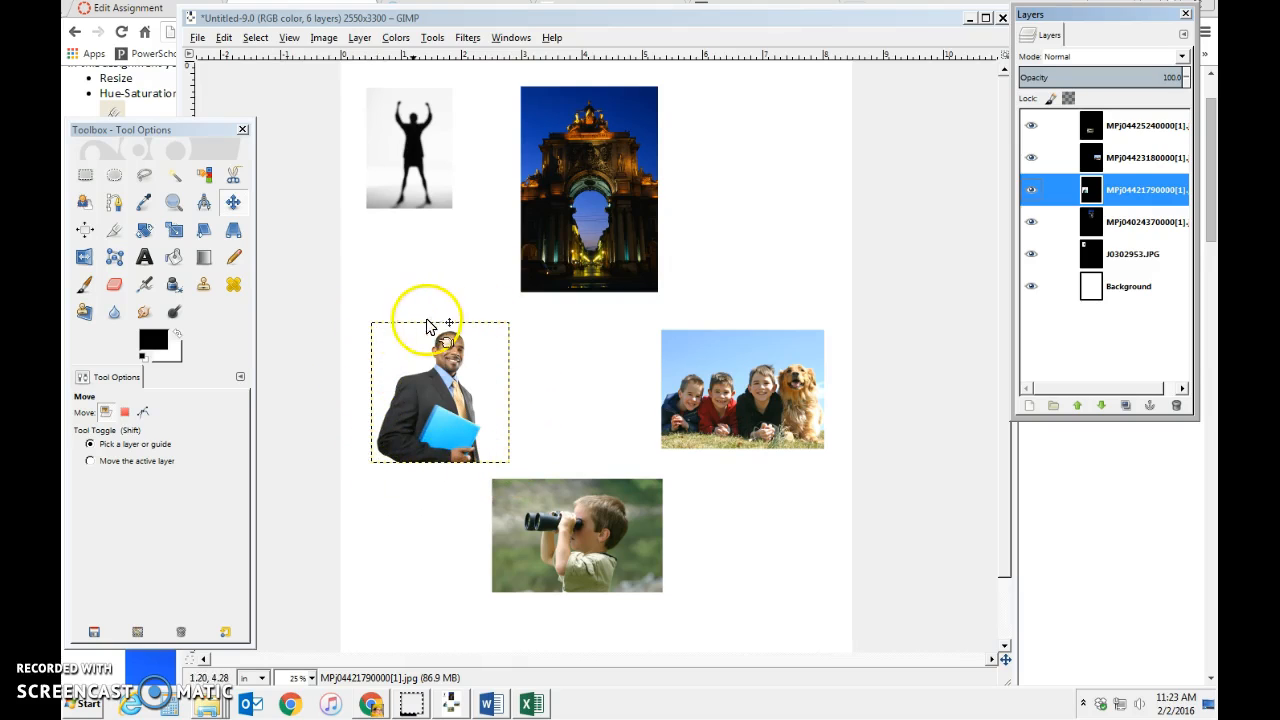
{"action": "left_click", "coordinate": [396, 40]}
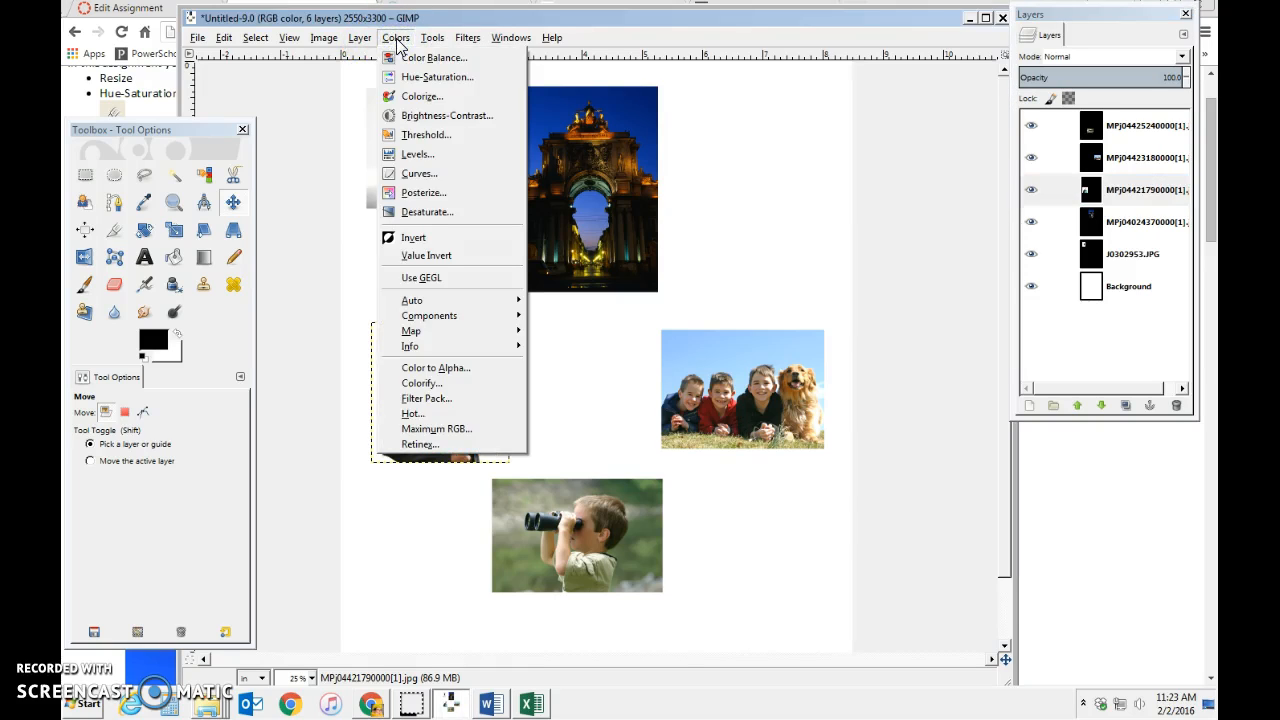
{"action": "left_click", "coordinate": [410, 138]}
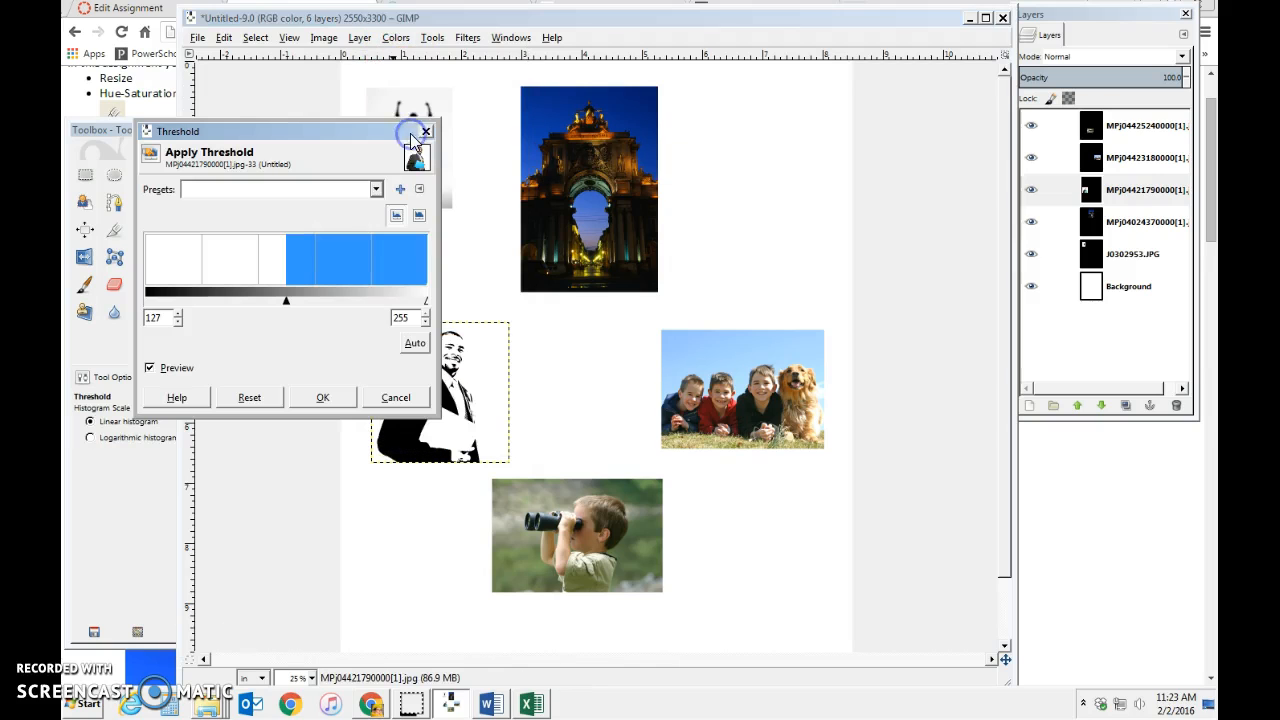
{"action": "left_click_drag", "start_coordinate": [300, 130], "coordinate": [727, 246]}
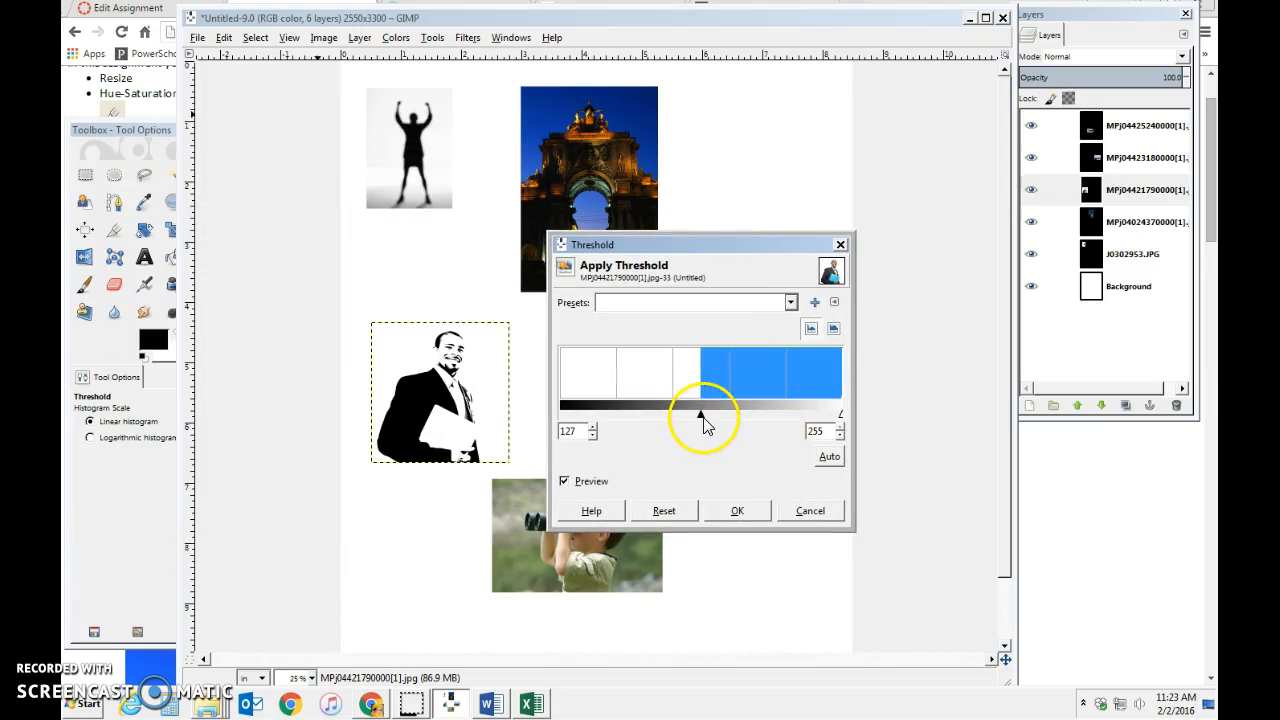
{"action": "mouse_move", "coordinate": [713, 418]}
{"action": "left_mouse_down"}
{"action": "mouse_move", "coordinate": [820, 423]}
{"action": "mouse_move", "coordinate": [591, 420]}
{"action": "mouse_move", "coordinate": [718, 419]}
{"action": "left_mouse_up"}
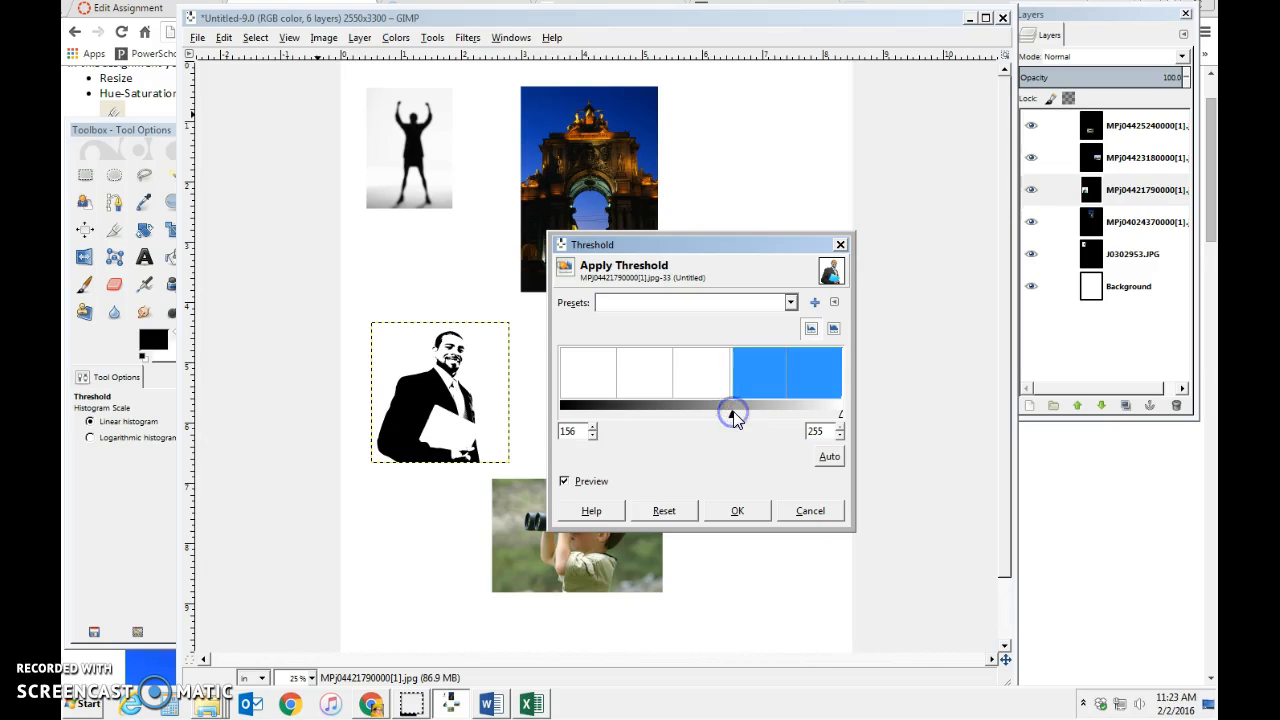
{"action": "left_click", "coordinate": [739, 514]}
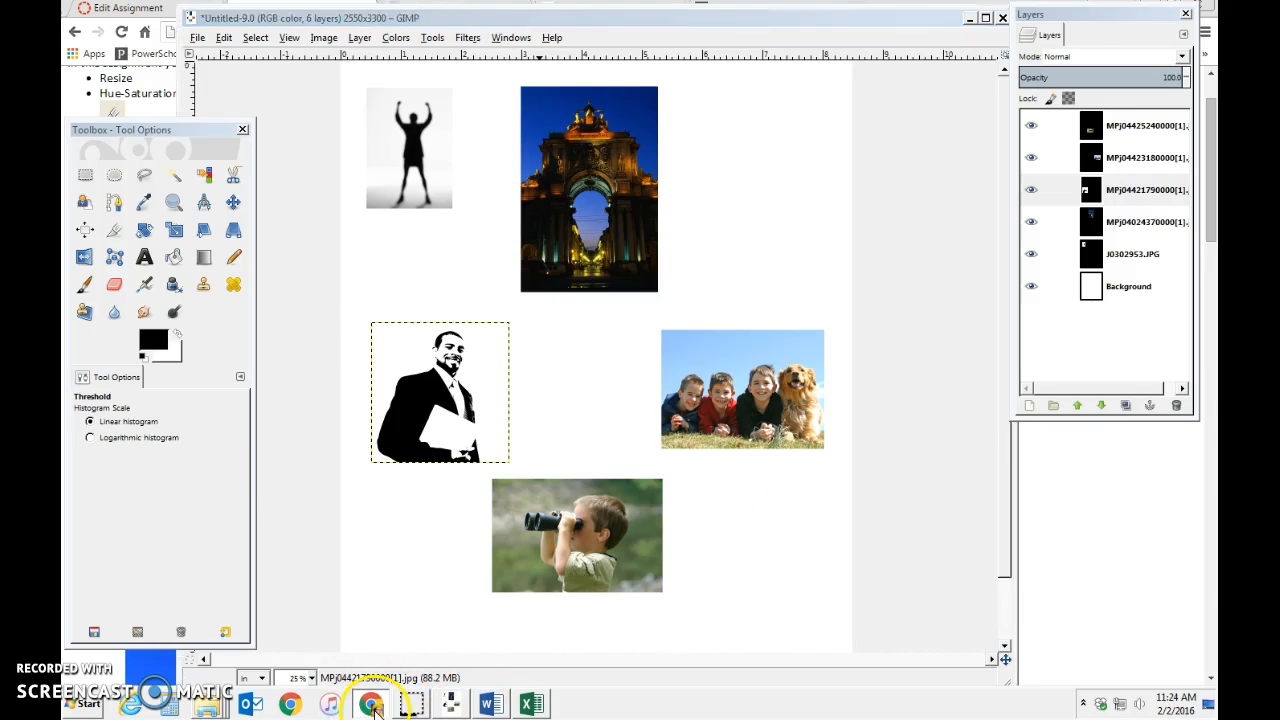
Step: Switch to Chrome and check which color adjustment the A14 instructions ask for on the arch picture
{"action": "left_click", "coordinate": [372, 707]}
{"action": "left_click", "coordinate": [269, 380]}
{"action": "scroll", "coordinate": [404, 476], "scroll_direction": "down", "scroll_amount": 2}
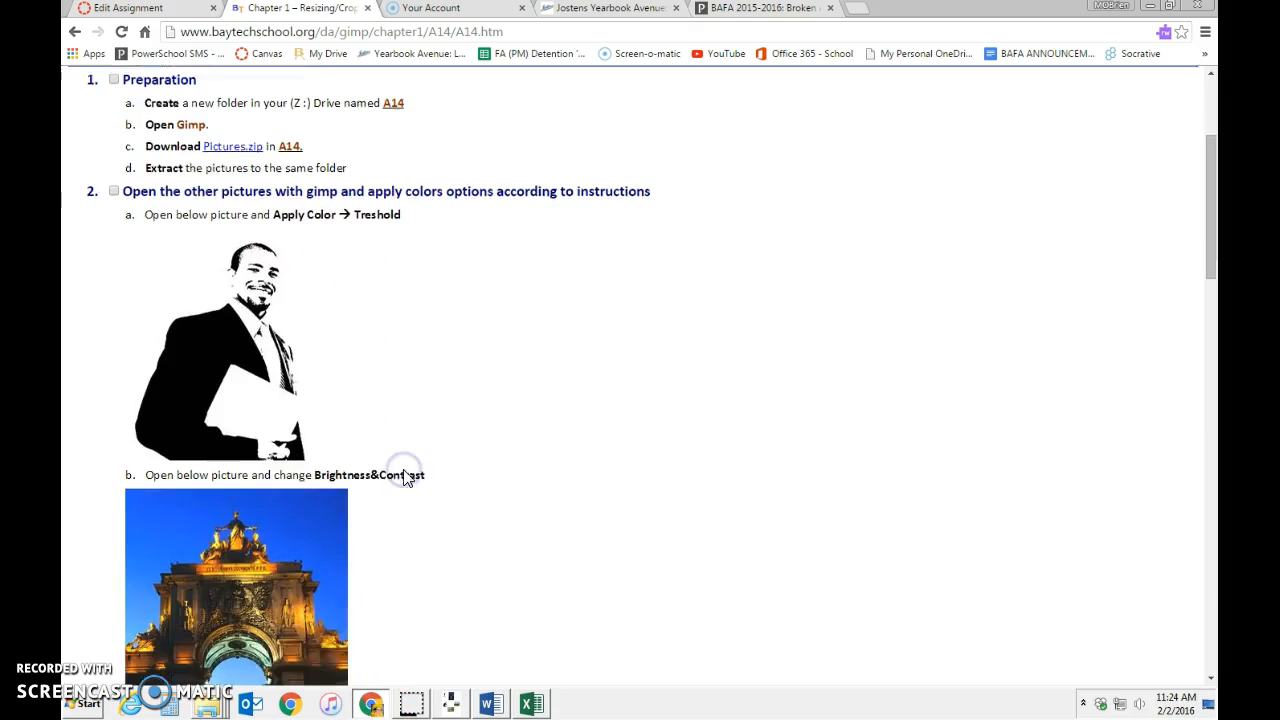
{"action": "scroll", "coordinate": [404, 476], "scroll_direction": "down", "scroll_amount": 3}
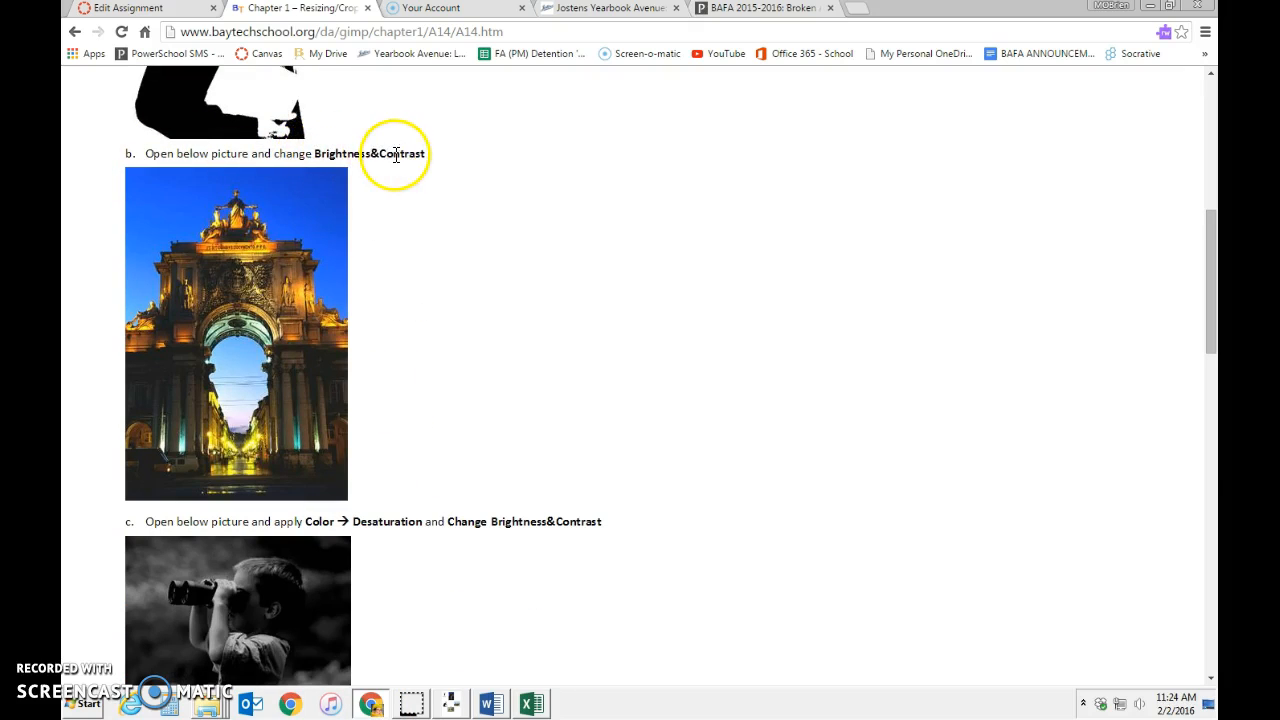
Step: Return to GIMP and apply Brightness-Contrast to the arch picture's layer with brightness 77 and a raised contrast
{"action": "left_click", "coordinate": [451, 704]}
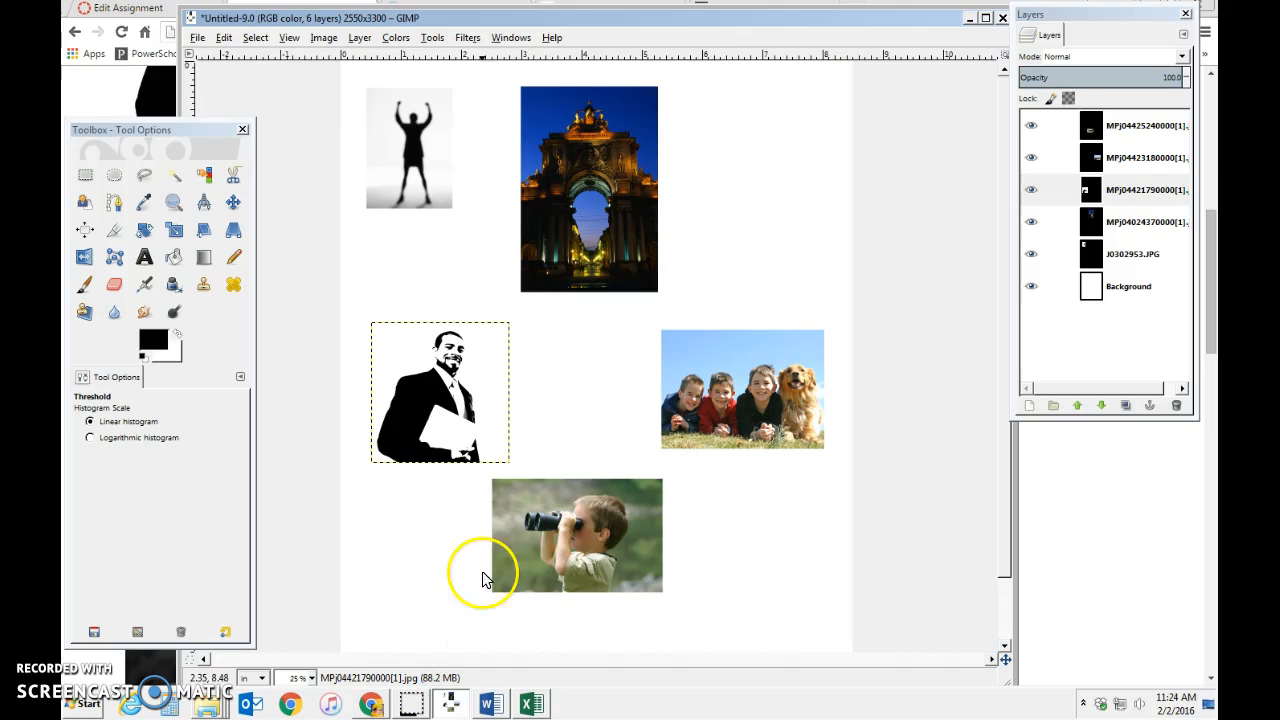
{"action": "left_click", "coordinate": [1128, 226]}
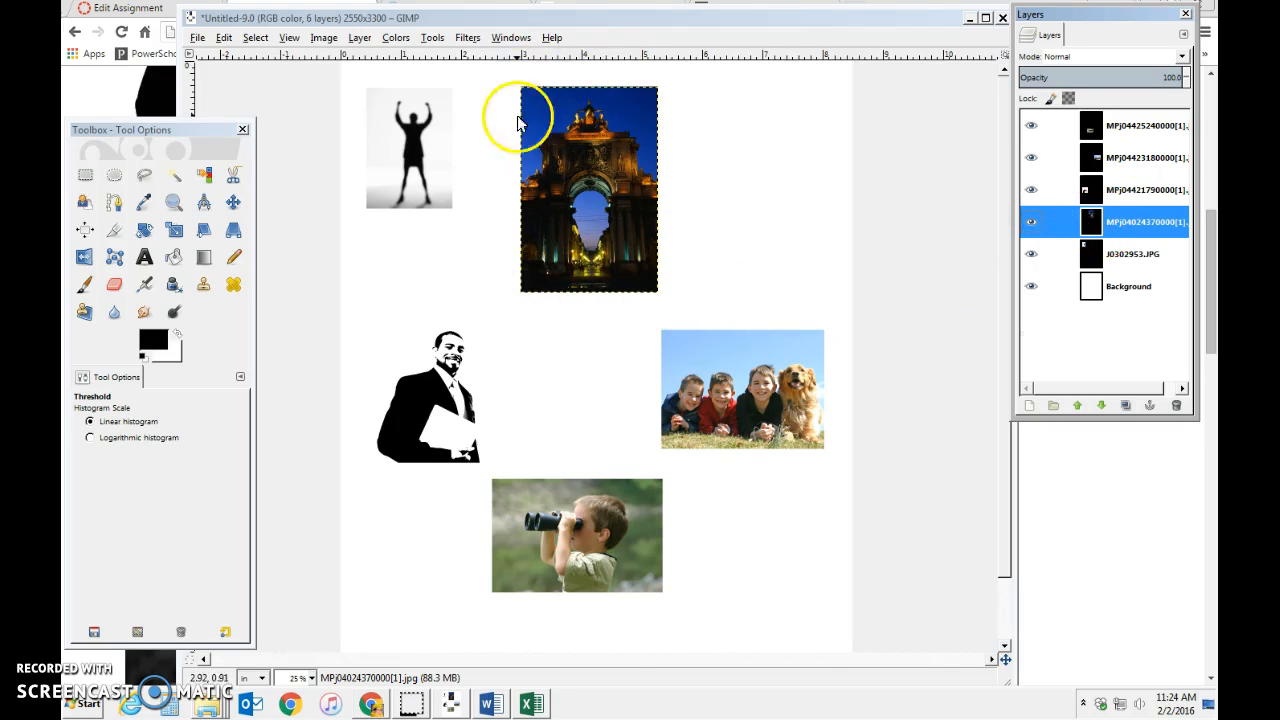
{"action": "left_click", "coordinate": [396, 40]}
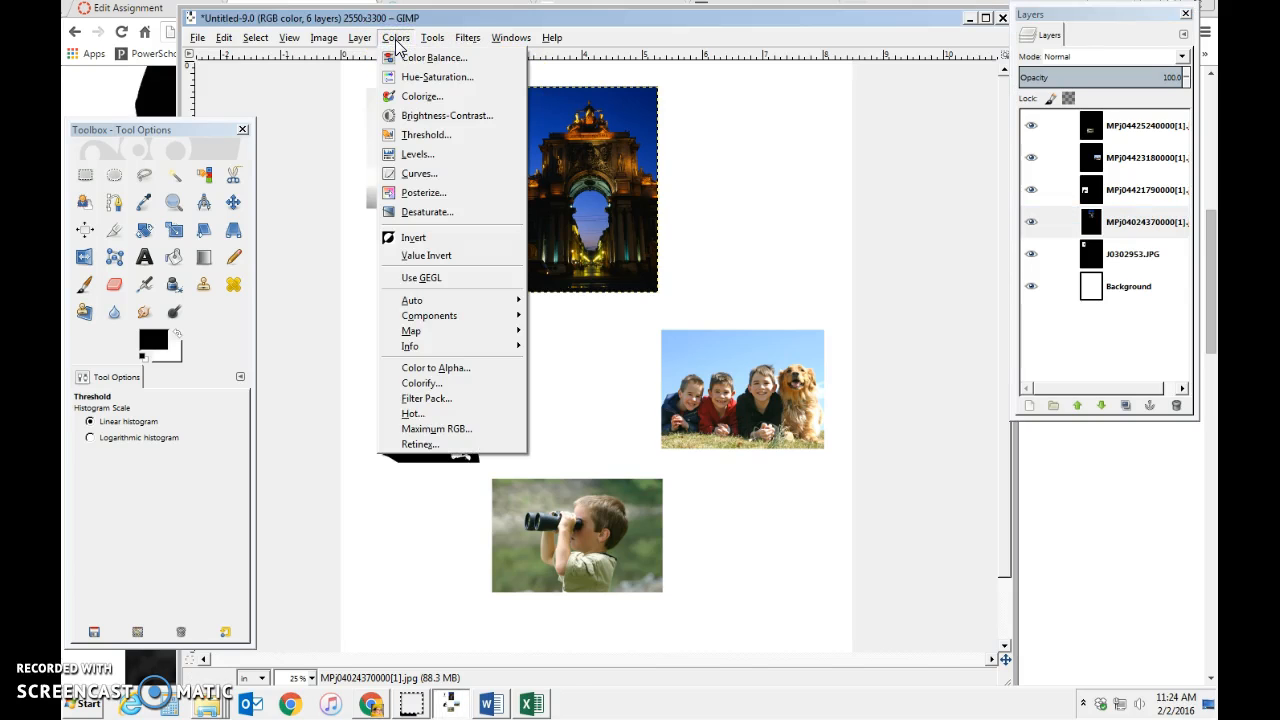
{"action": "left_click", "coordinate": [410, 115]}
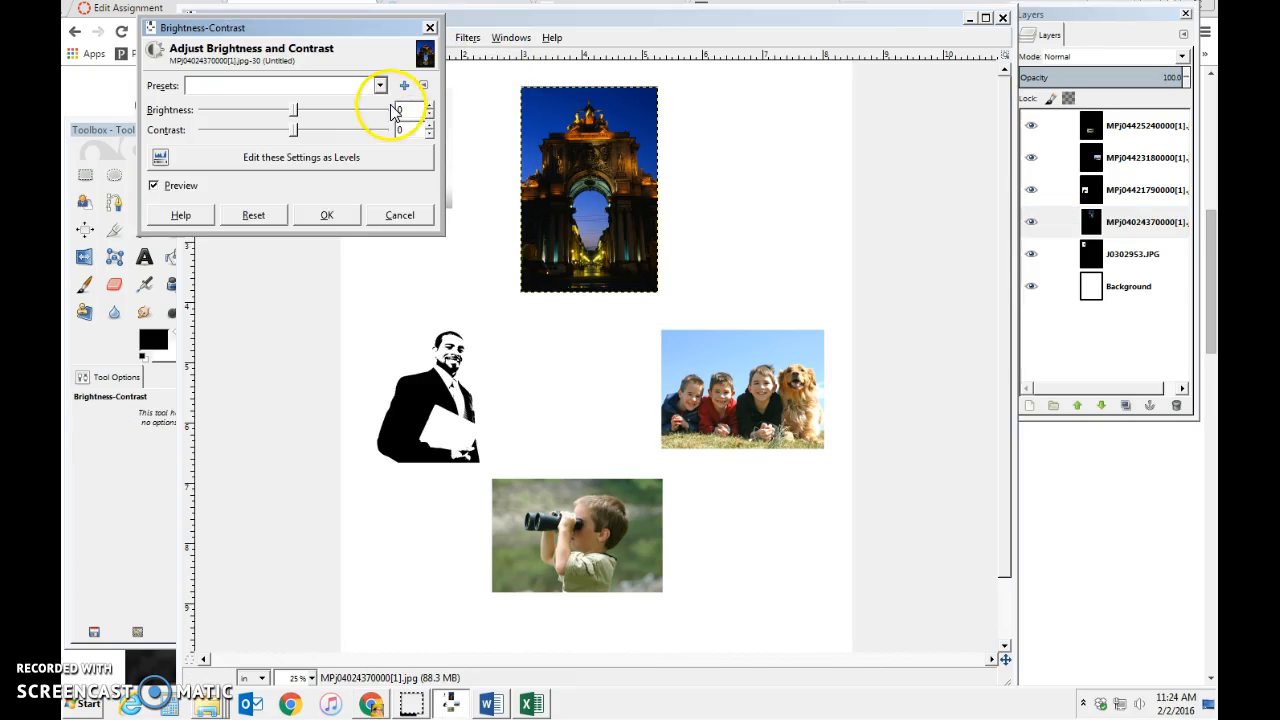
{"action": "left_click_drag", "start_coordinate": [288, 111], "coordinate": [249, 109]}
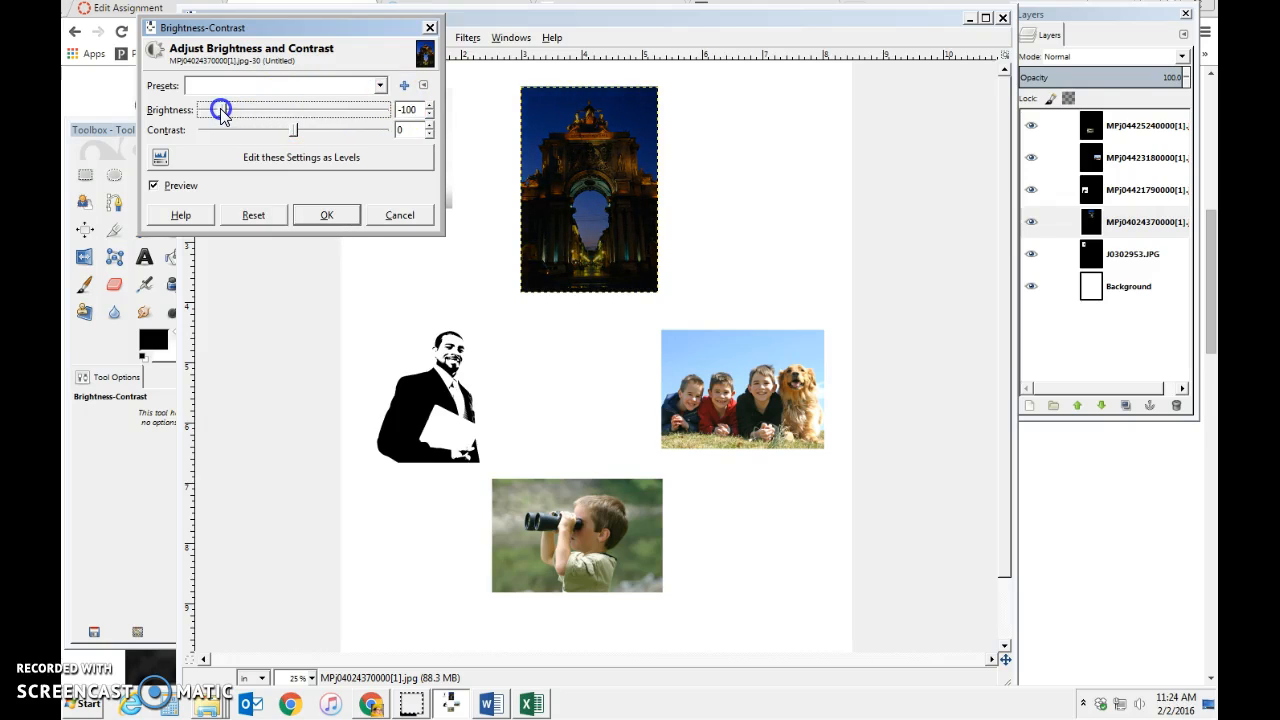
{"action": "left_click_drag", "start_coordinate": [220, 108], "coordinate": [331, 139]}
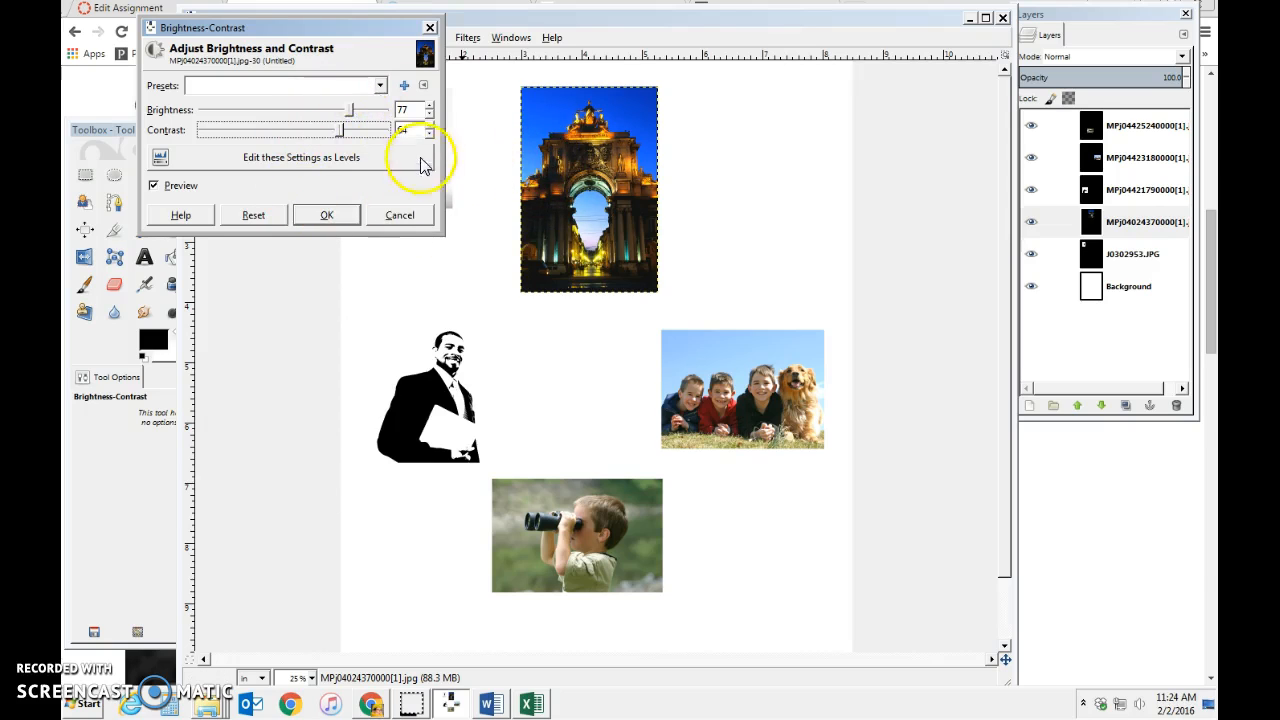
{"action": "left_click", "coordinate": [313, 215]}
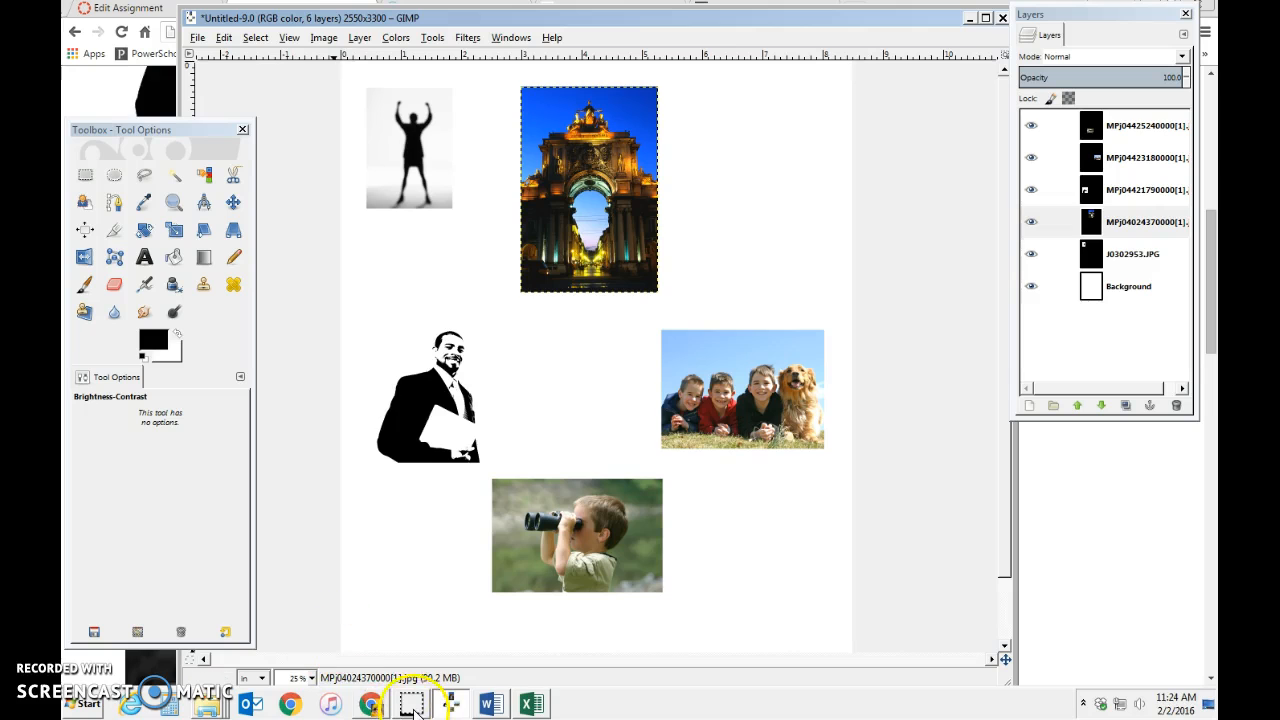
Step: Switch to Chrome and read the A14 instructions for the binoculars, boys-with-dog and silhouette pictures
{"action": "left_click", "coordinate": [370, 705]}
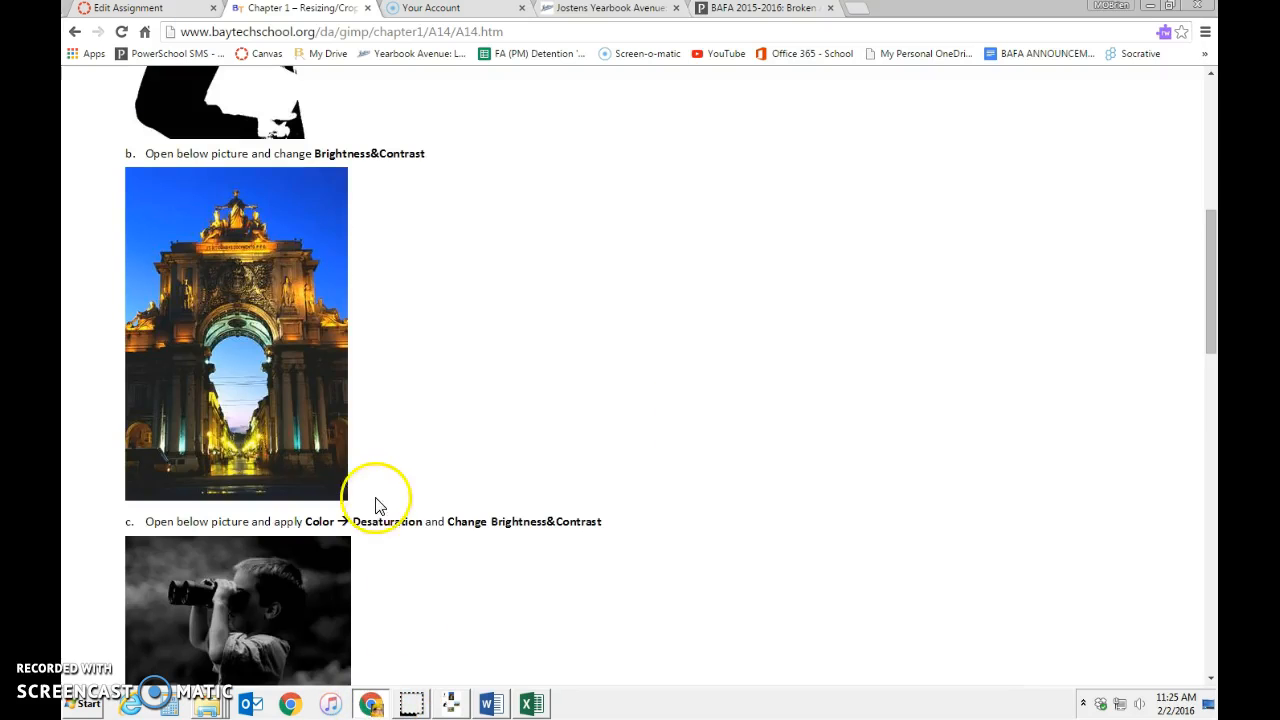
{"action": "scroll", "coordinate": [451, 580], "scroll_direction": "down", "scroll_amount": 3}
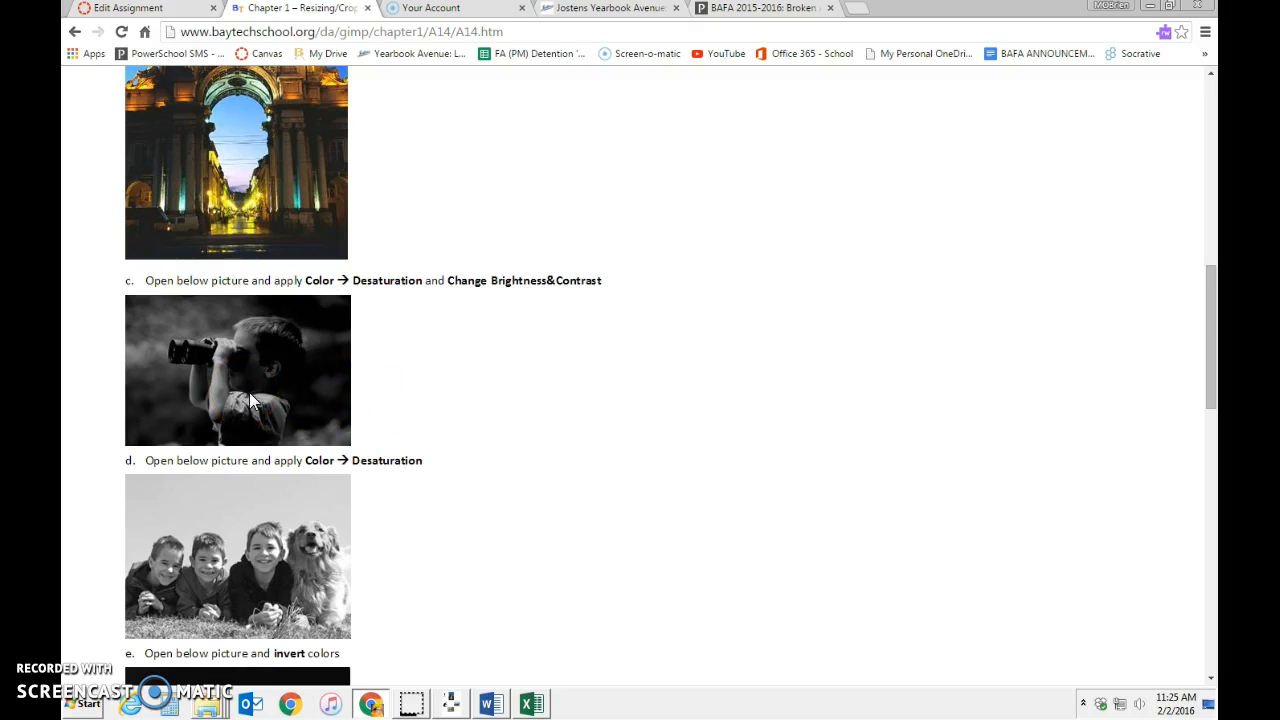
{"action": "scroll", "coordinate": [430, 432], "scroll_direction": "down", "scroll_amount": 1}
{"action": "scroll", "coordinate": [432, 432], "scroll_direction": "down", "scroll_amount": 4}
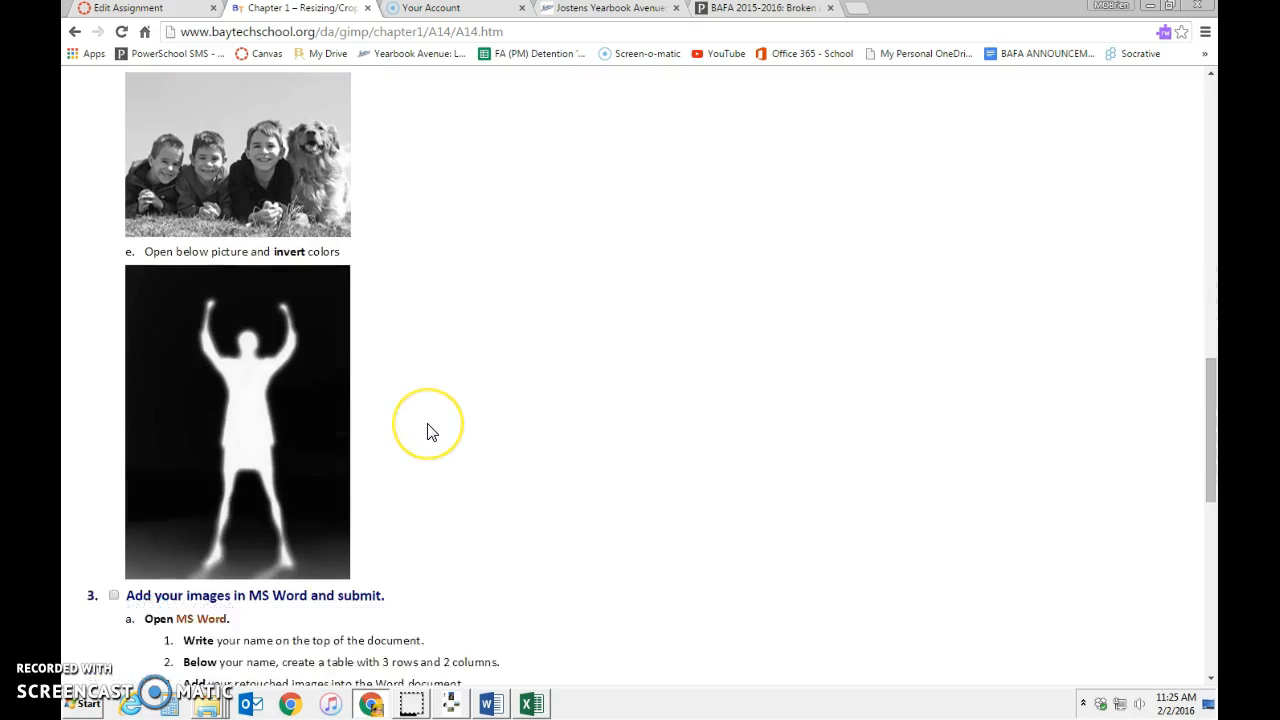
{"action": "scroll", "coordinate": [430, 431], "scroll_direction": "up", "scroll_amount": 3}
{"action": "scroll", "coordinate": [427, 432], "scroll_direction": "up", "scroll_amount": 1}
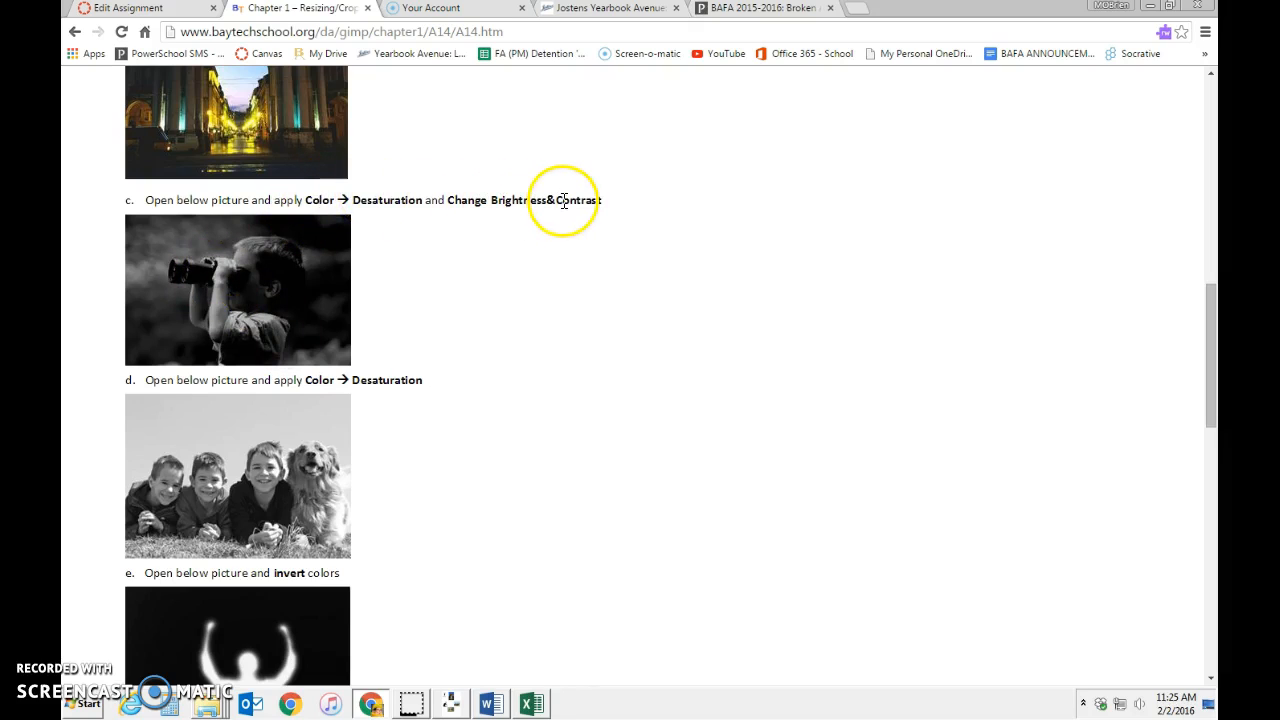
Step: Return to GIMP, compare the Desaturate shade options on the binoculars picture's layer, and desaturate it based on Lightness
{"action": "left_click", "coordinate": [451, 704]}
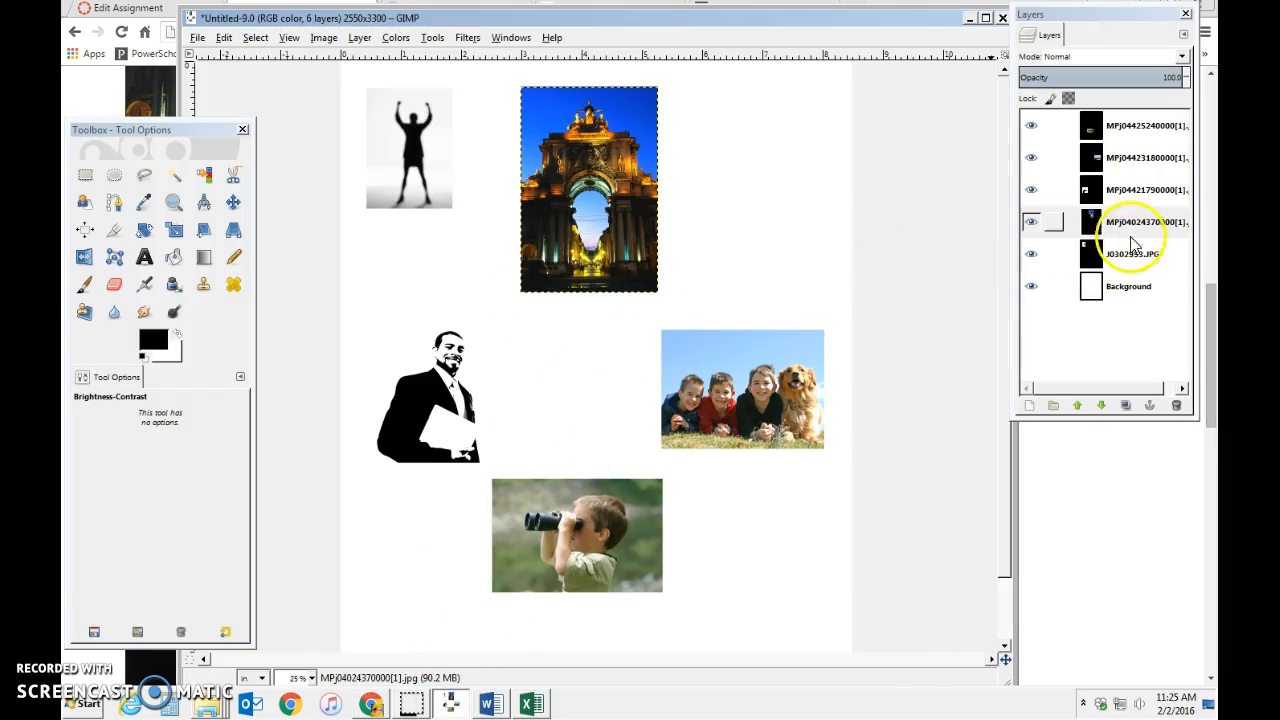
{"action": "left_click", "coordinate": [1131, 128]}
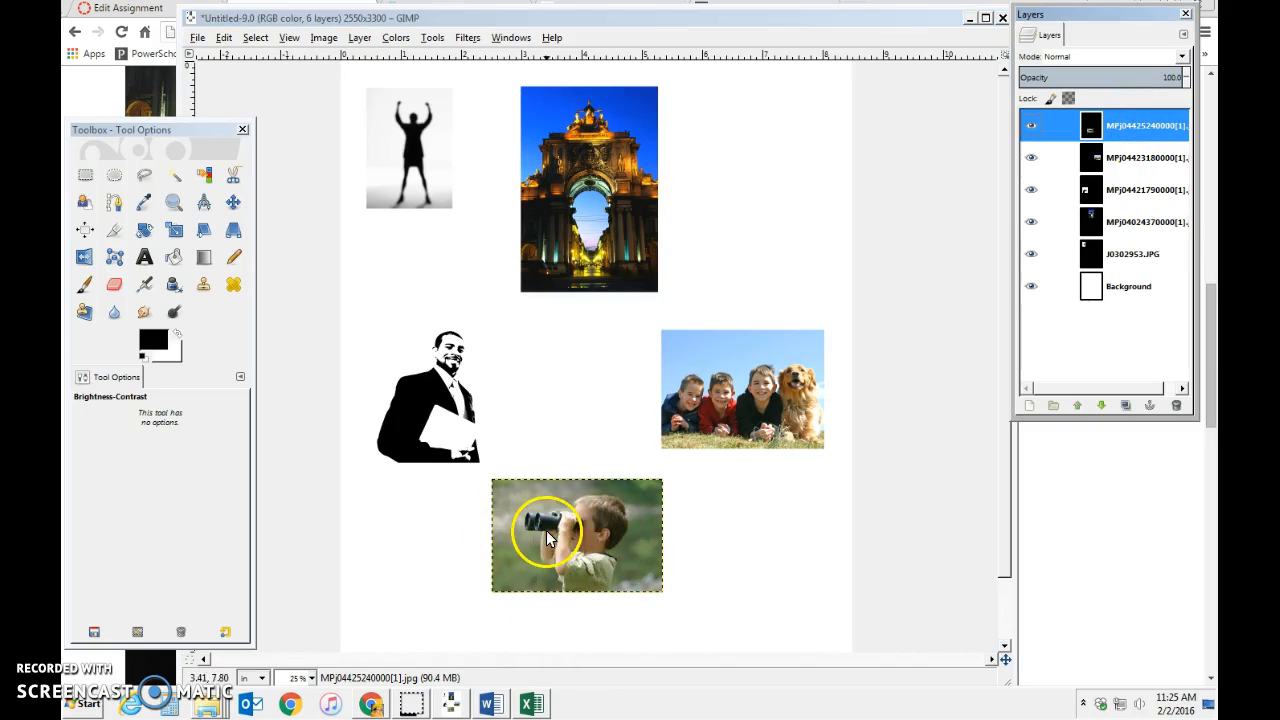
{"action": "left_click", "coordinate": [397, 40]}
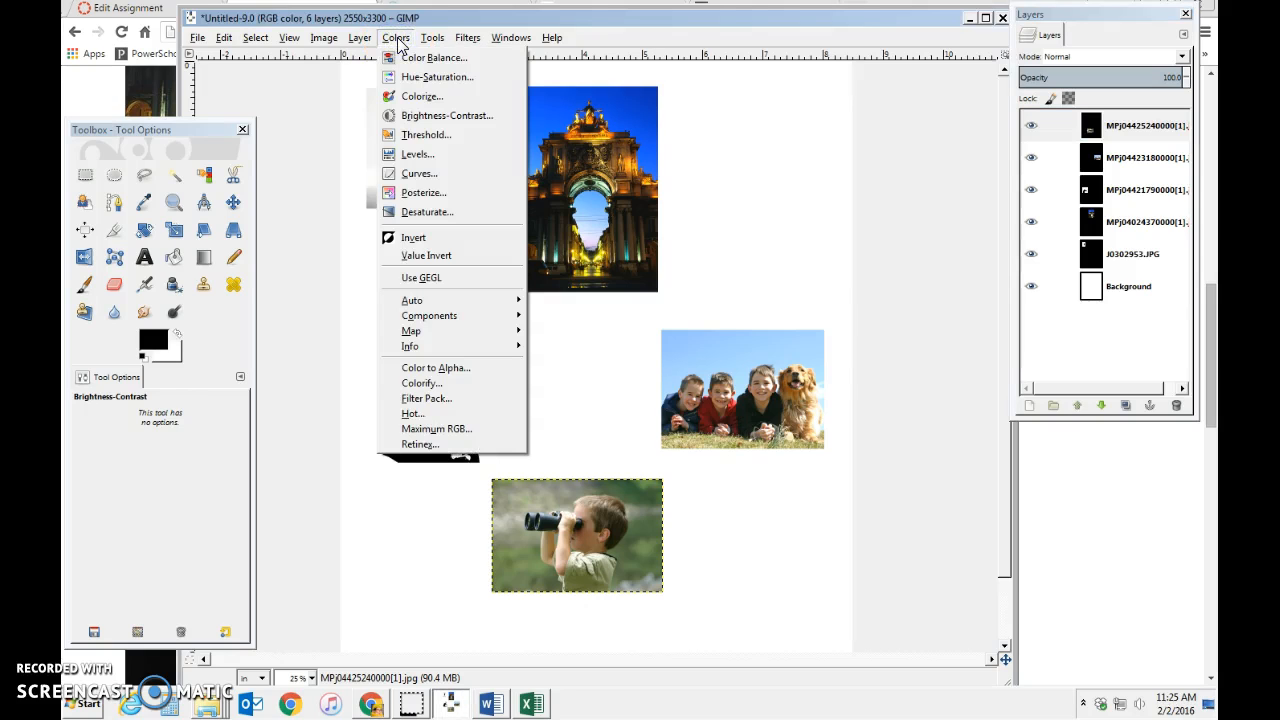
{"action": "left_click", "coordinate": [425, 211]}
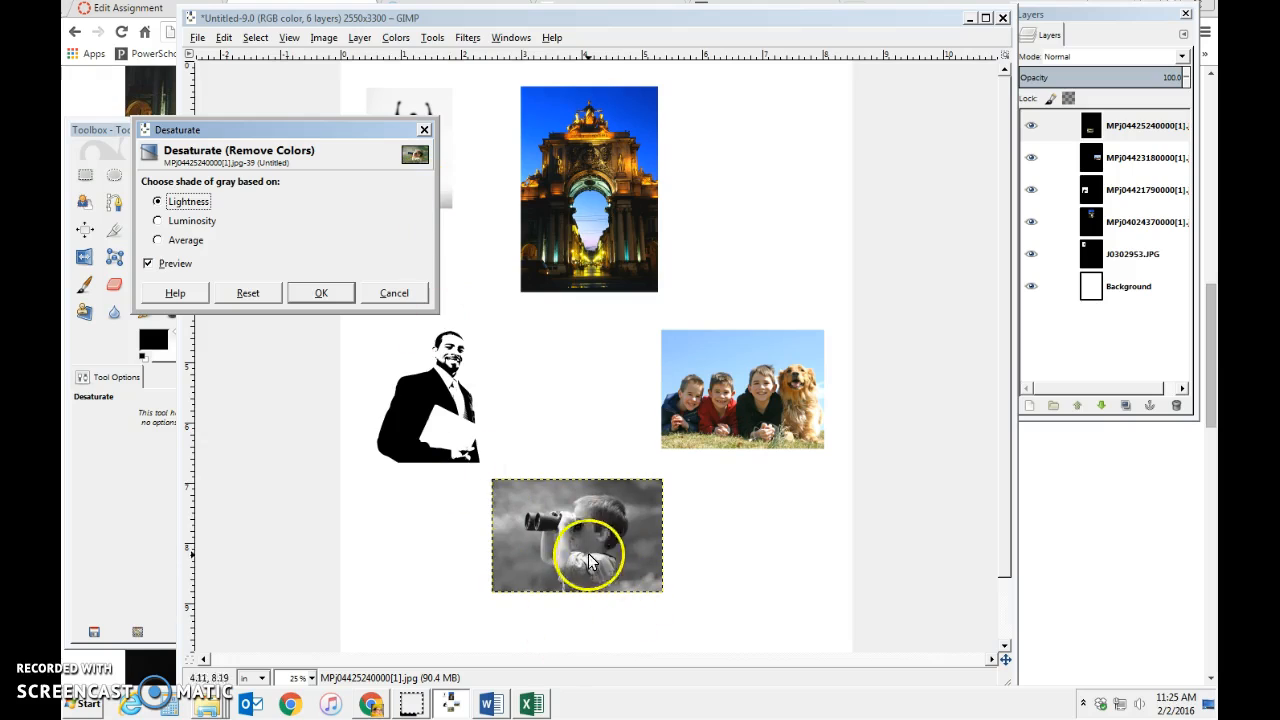
{"action": "left_click", "coordinate": [158, 221]}
{"action": "left_click", "coordinate": [158, 241]}
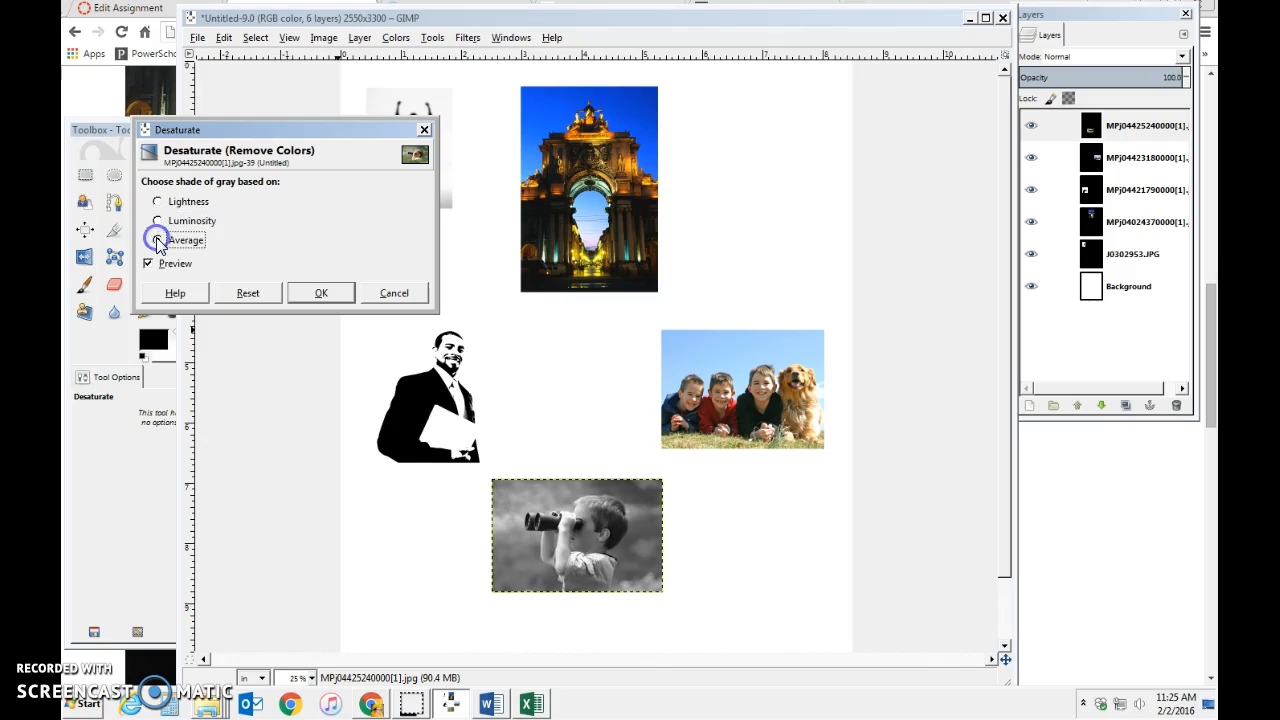
{"action": "left_click", "coordinate": [157, 203]}
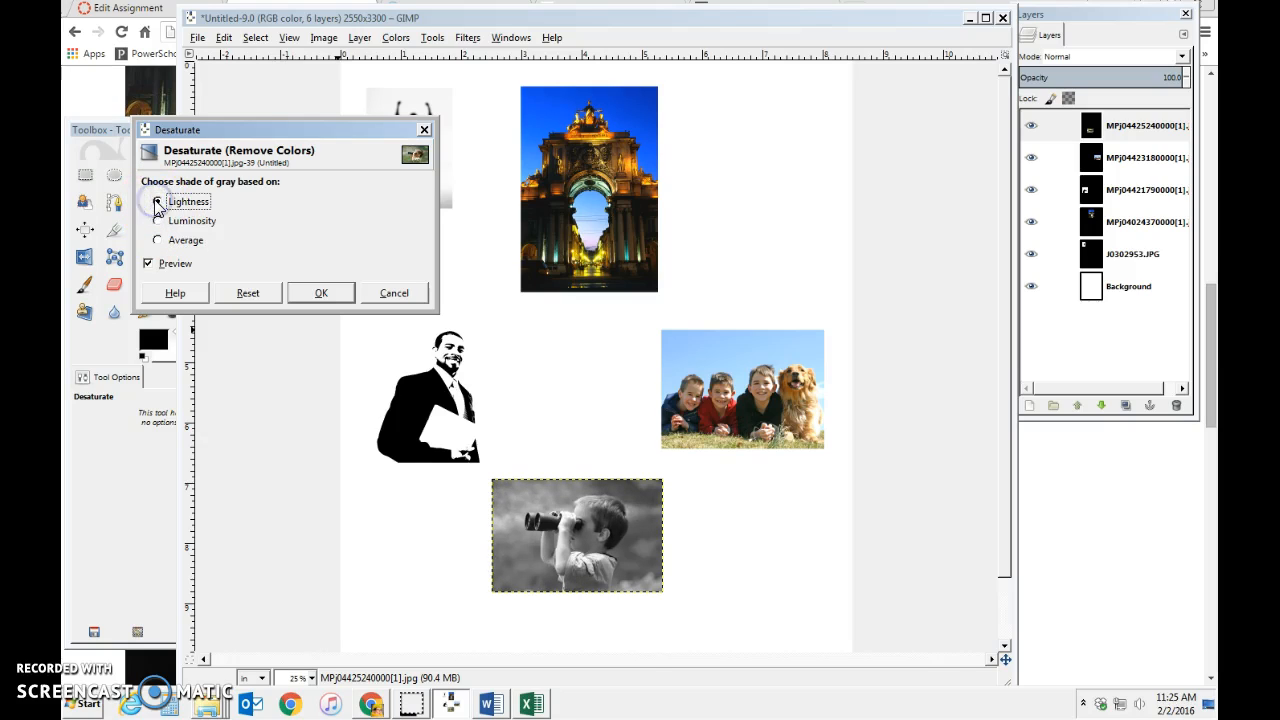
{"action": "left_click", "coordinate": [318, 293]}
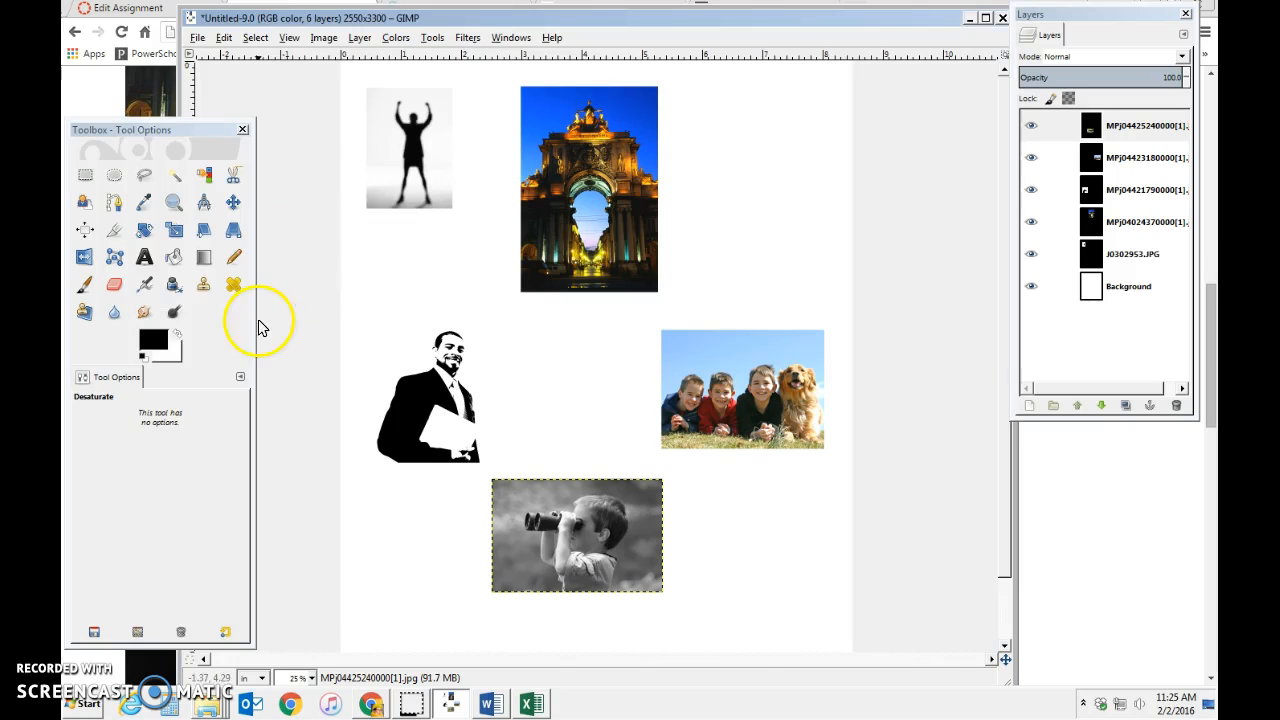
Step: Recheck the binoculars sample in Chrome, then in GIMP set that layer's brightness to -42 and slightly lower its contrast
{"action": "left_click", "coordinate": [370, 704]}
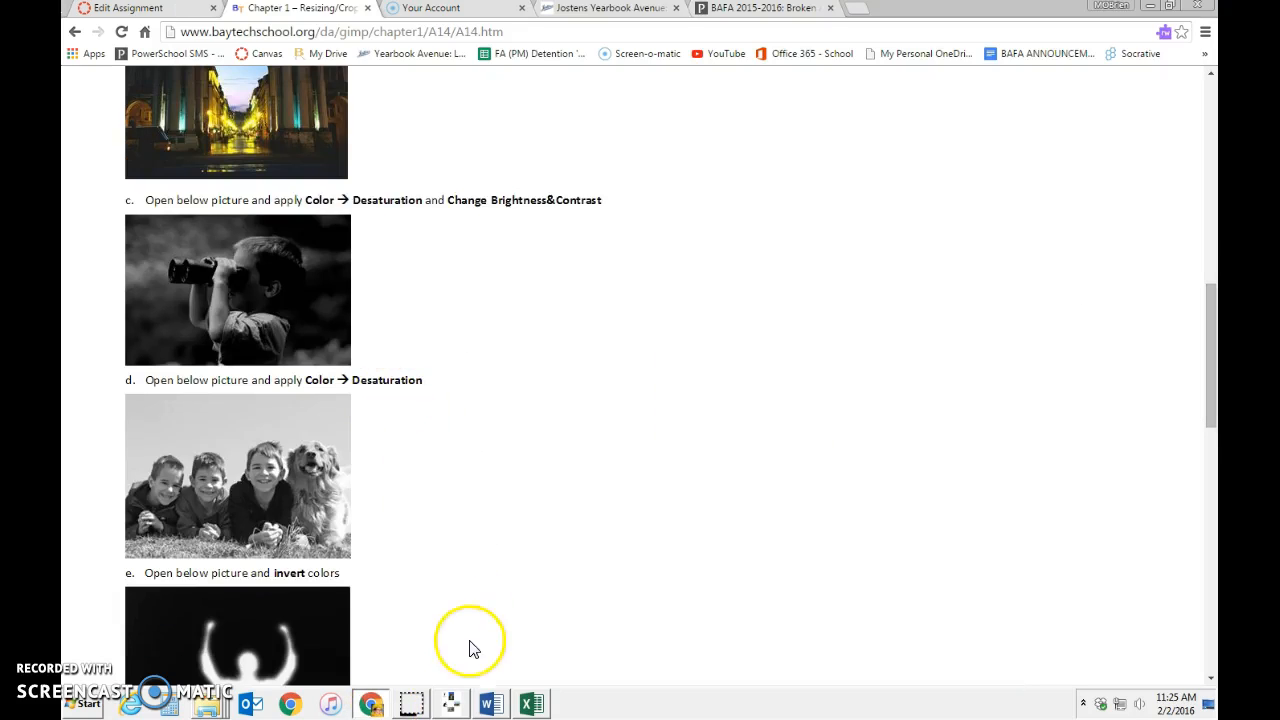
{"action": "left_click", "coordinate": [455, 706]}
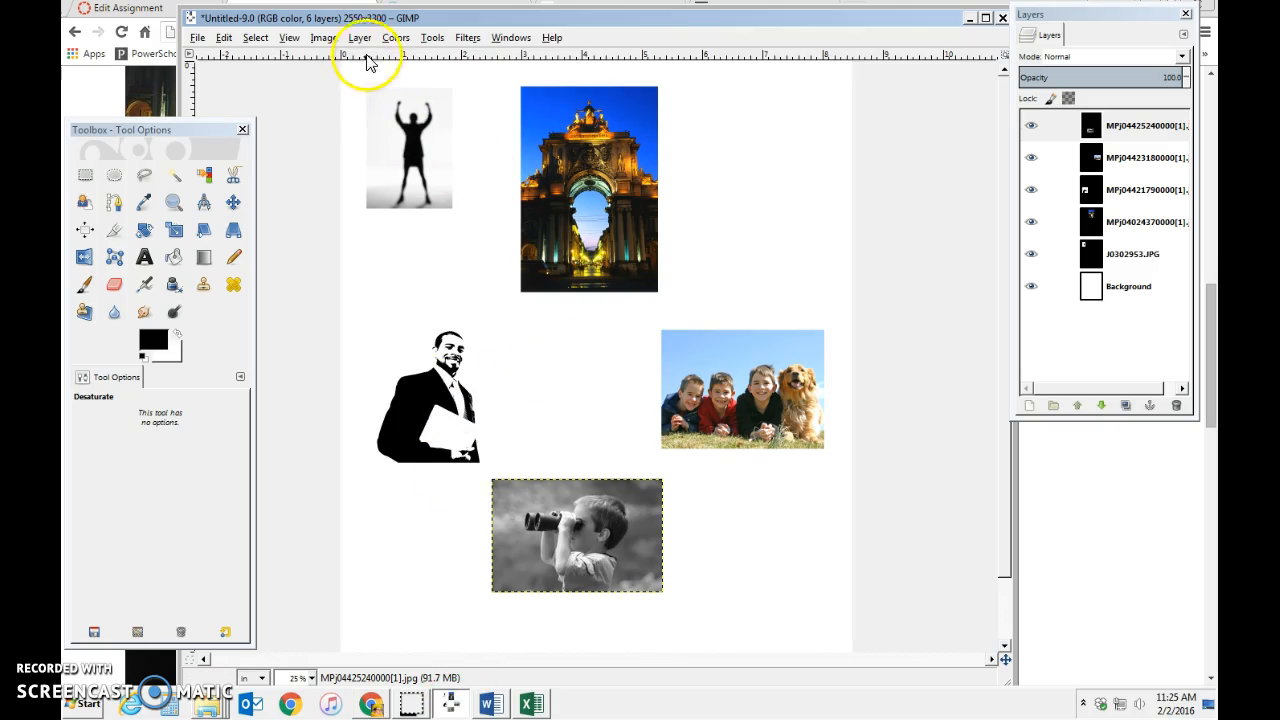
{"action": "left_click", "coordinate": [397, 38]}
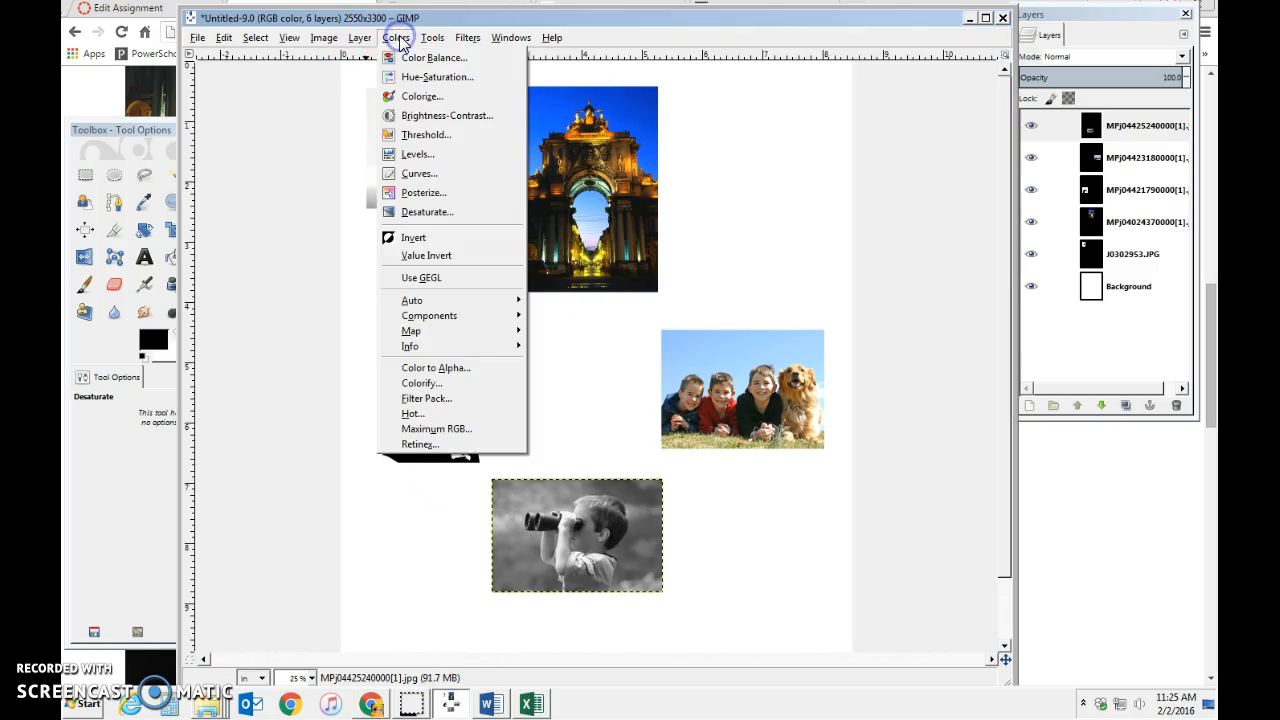
{"action": "left_click", "coordinate": [404, 115]}
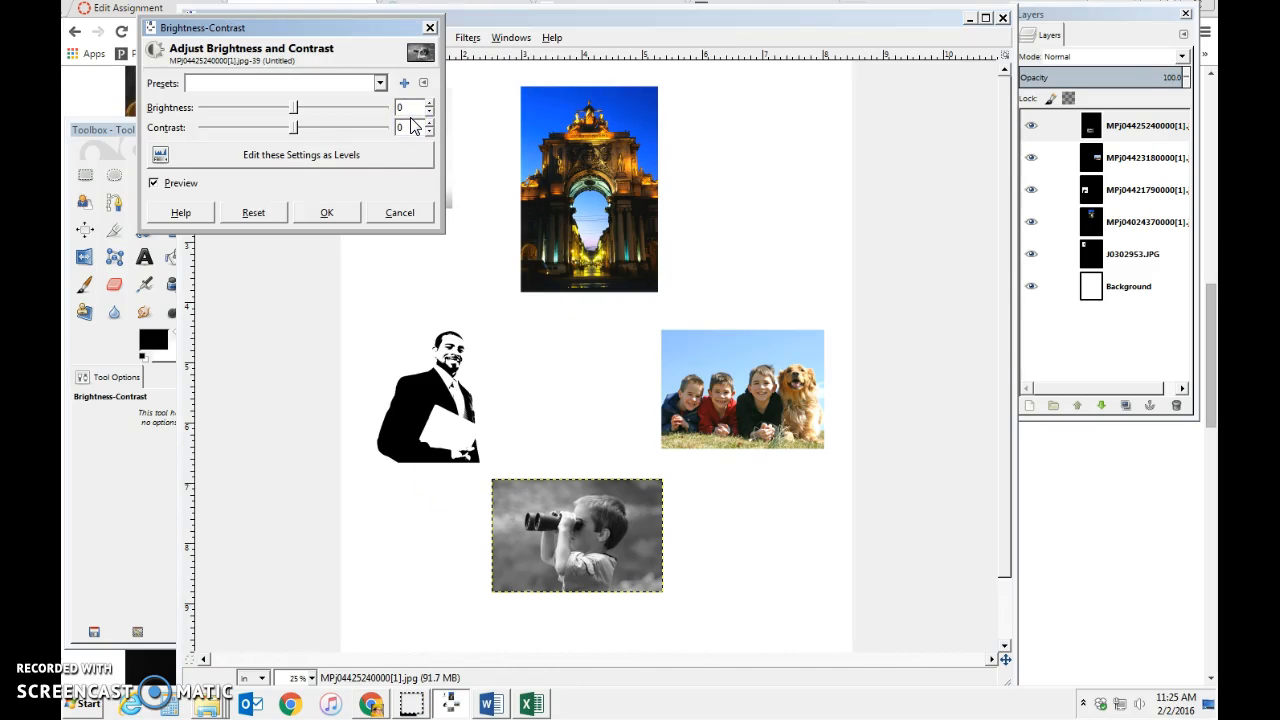
{"action": "mouse_move", "coordinate": [293, 110]}
{"action": "left_mouse_down"}
{"action": "mouse_move", "coordinate": [338, 110]}
{"action": "mouse_move", "coordinate": [274, 110]}
{"action": "left_mouse_up"}
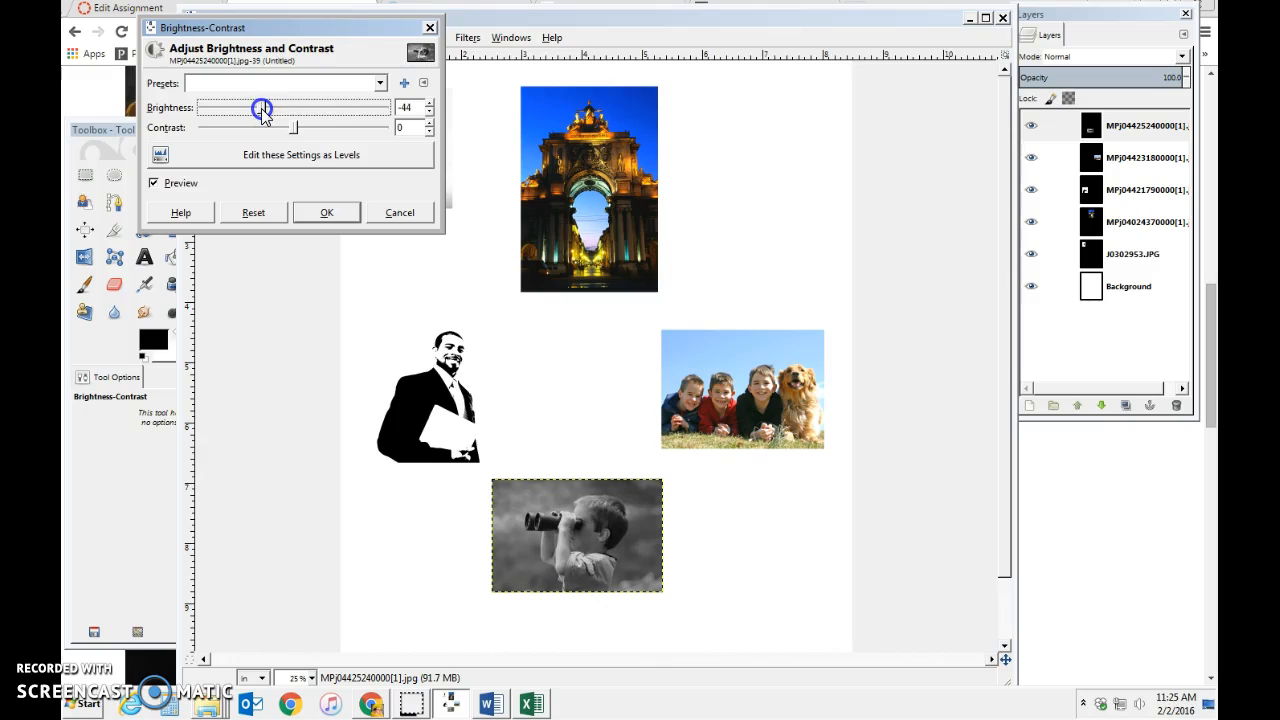
{"action": "mouse_move", "coordinate": [293, 129]}
{"action": "left_mouse_down"}
{"action": "mouse_move", "coordinate": [322, 131]}
{"action": "mouse_move", "coordinate": [282, 131]}
{"action": "left_mouse_up"}
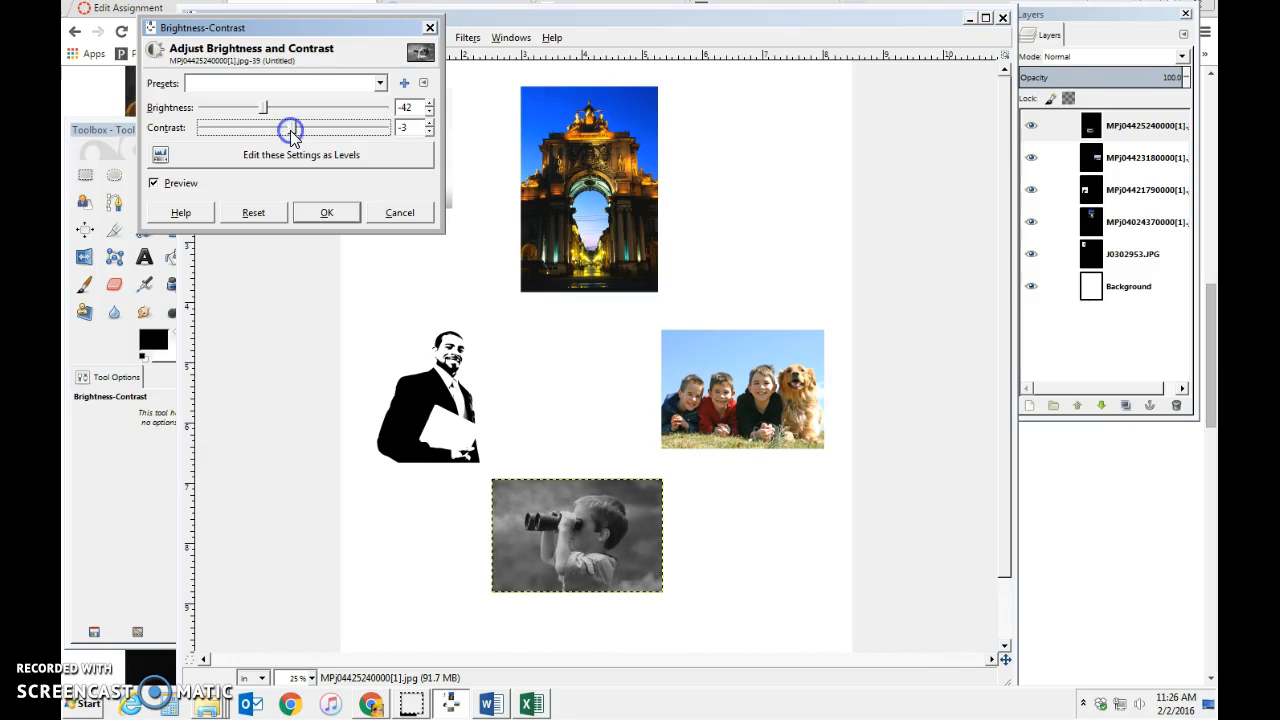
{"action": "left_click", "coordinate": [327, 214]}
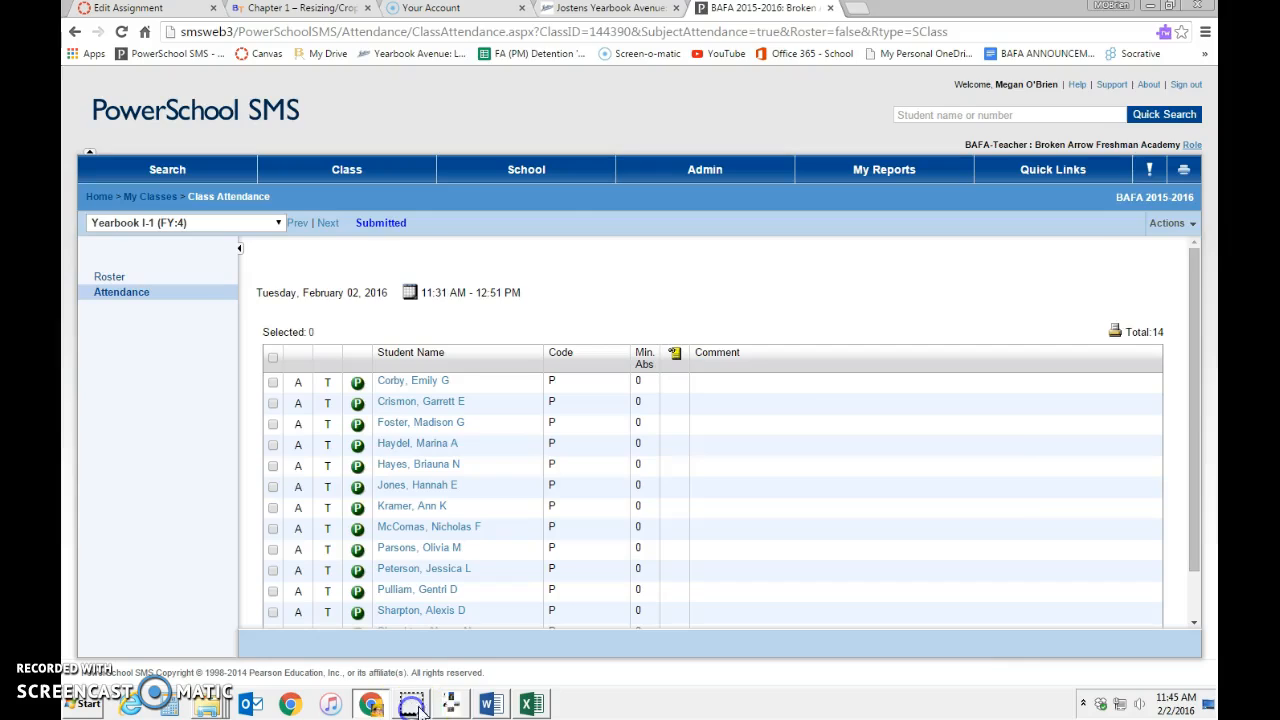
Step: Switch to Chrome and reopen the A14 assignment page to check the adjustment for the boys-with-dog picture
{"action": "left_click", "coordinate": [411, 704]}
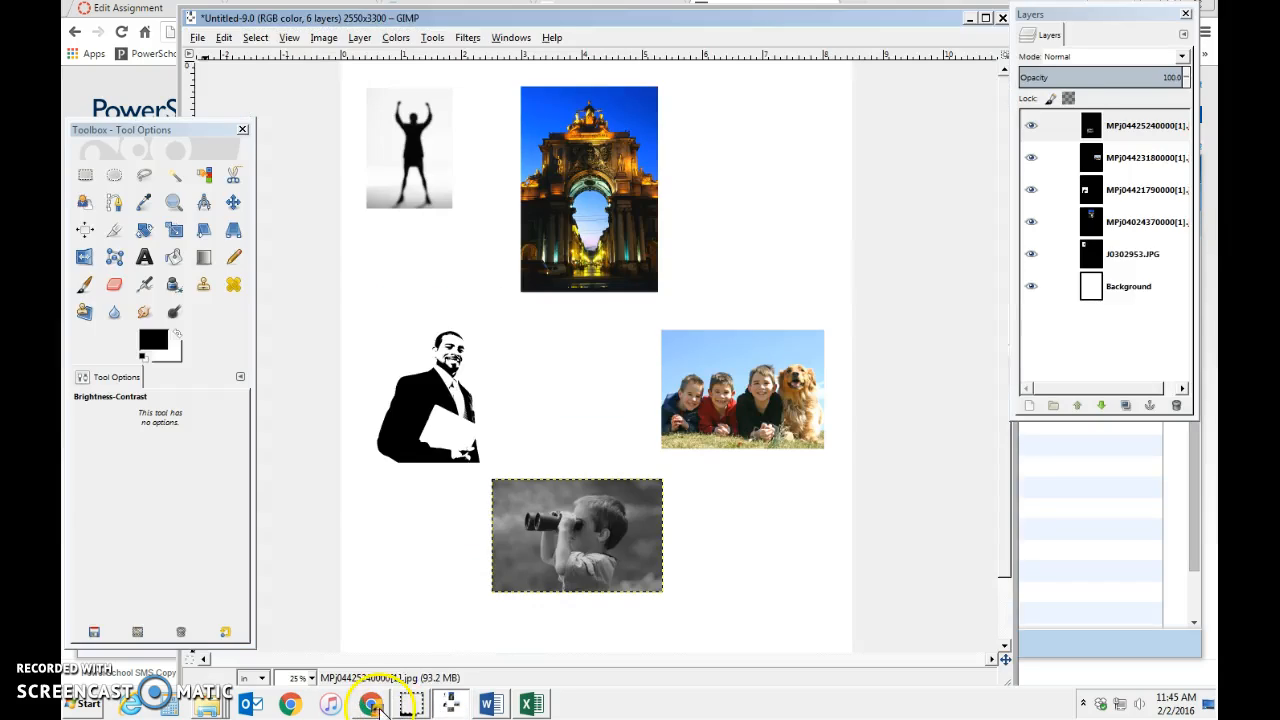
{"action": "left_click", "coordinate": [372, 705]}
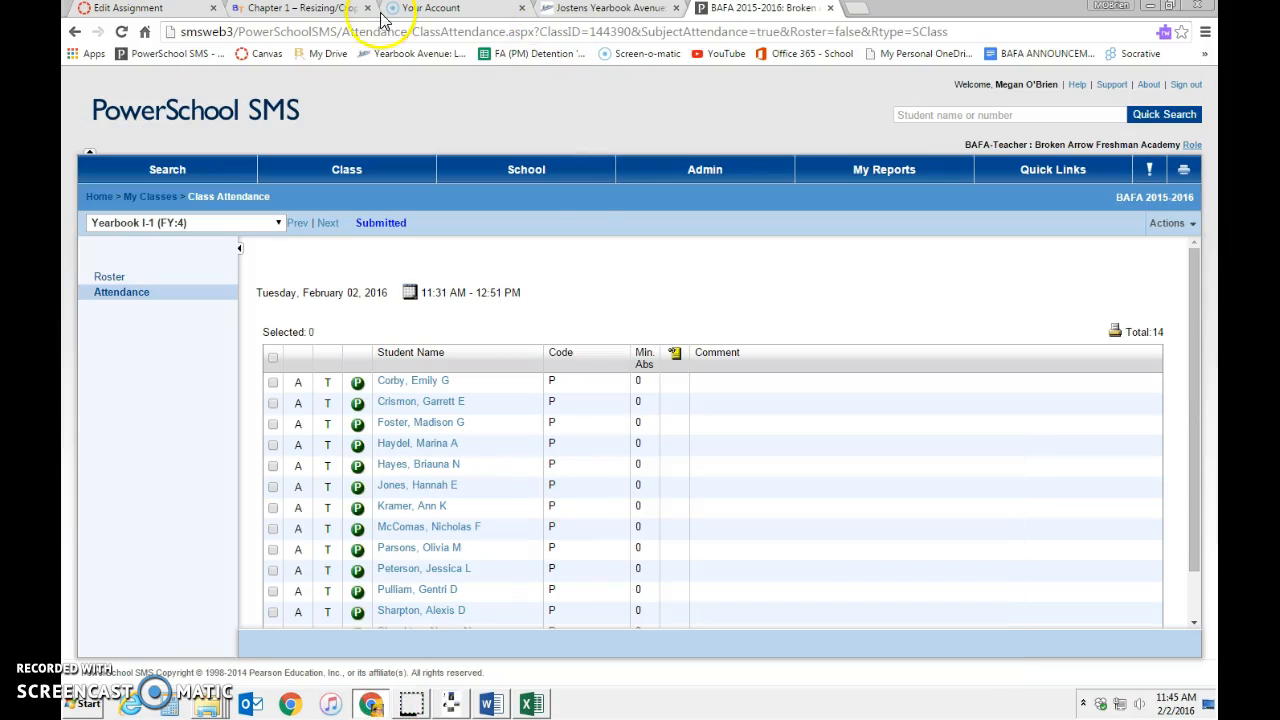
{"action": "left_click", "coordinate": [411, 14]}
{"action": "left_click", "coordinate": [329, 10]}
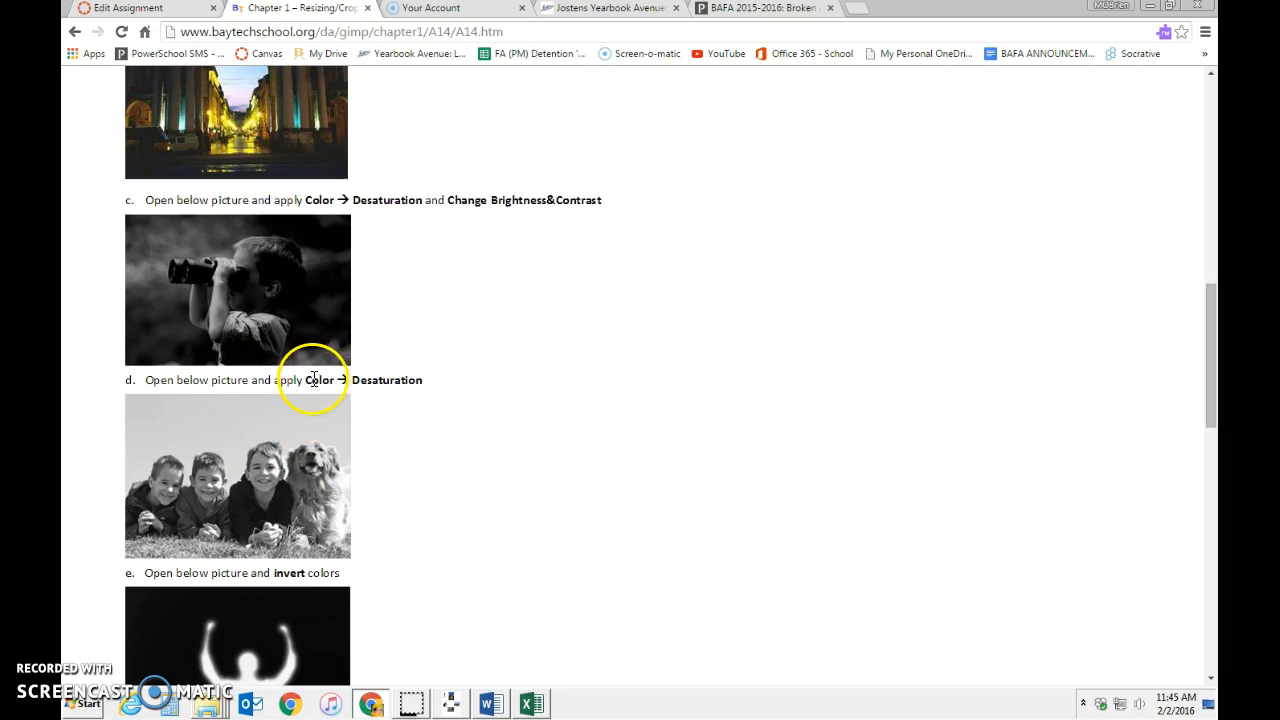
Step: Switch to GIMP, select the boys-with-dog picture's layer, and open the Desaturate adjustment for it
{"action": "left_click", "coordinate": [451, 703]}
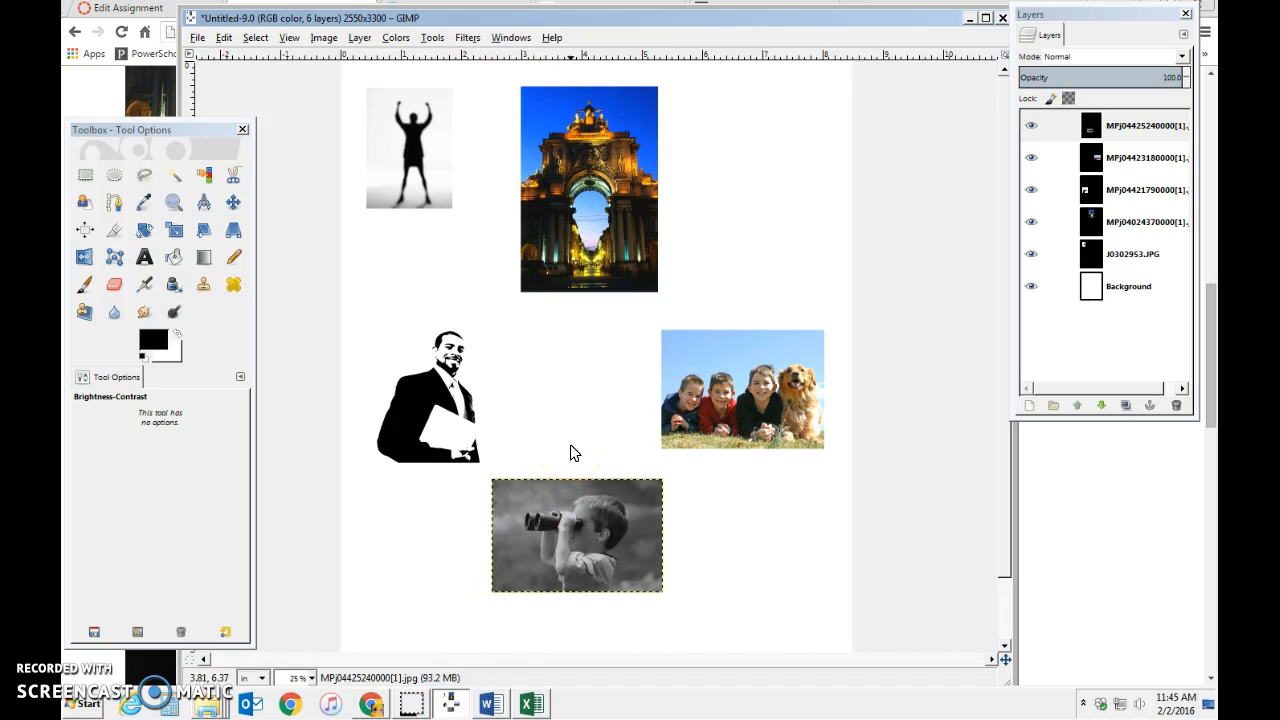
{"action": "left_click_drag", "start_coordinate": [1062, 253], "coordinate": [1136, 140]}
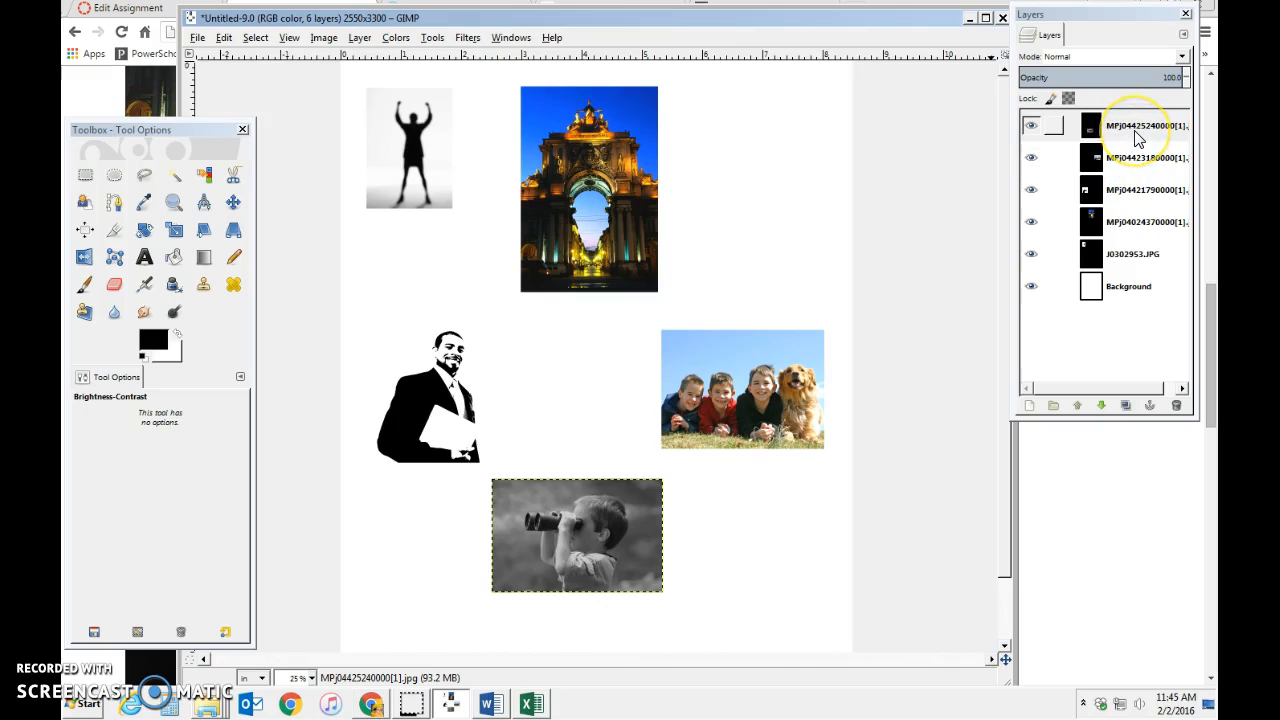
{"action": "left_click", "coordinate": [1137, 159]}
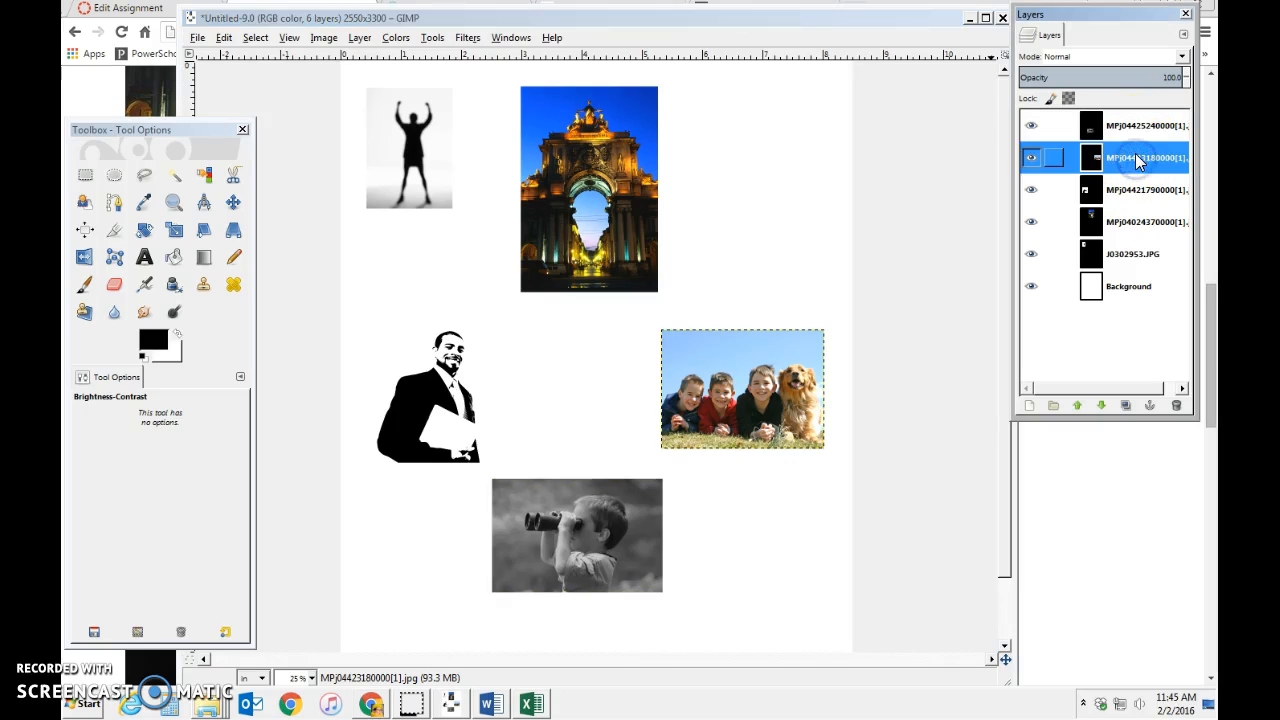
{"action": "left_click", "coordinate": [395, 38]}
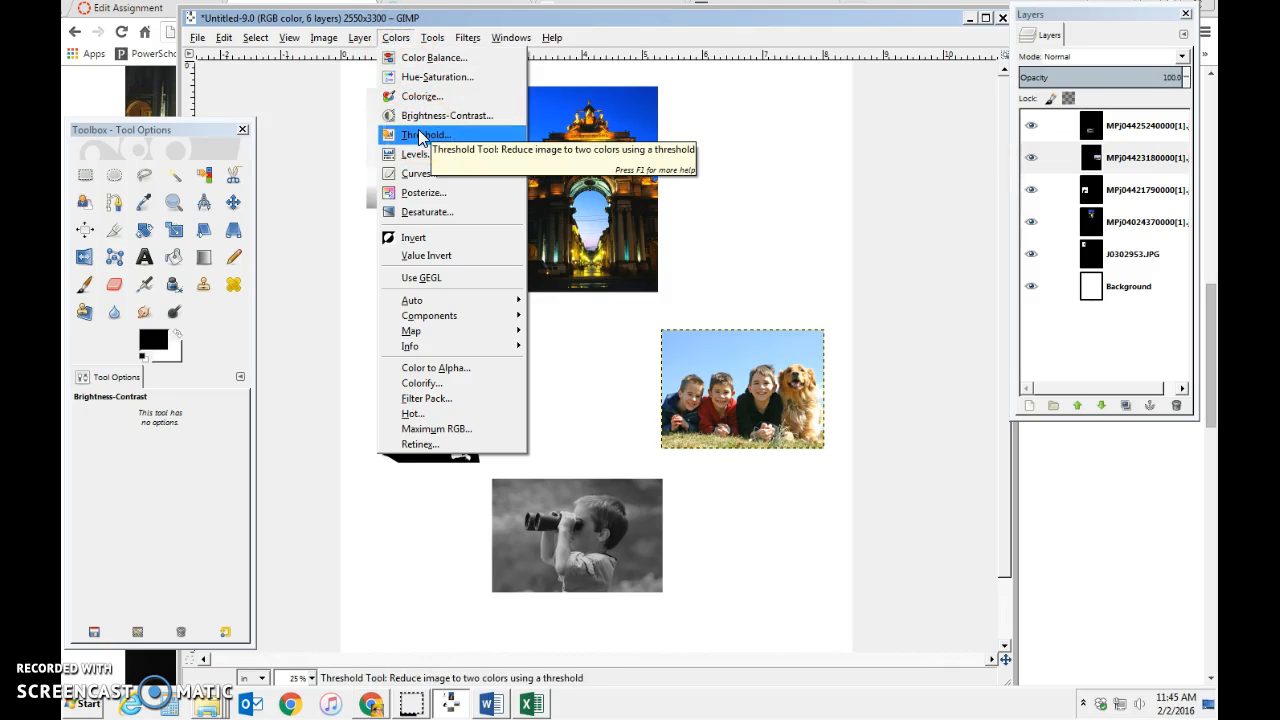
{"action": "left_click", "coordinate": [421, 213]}
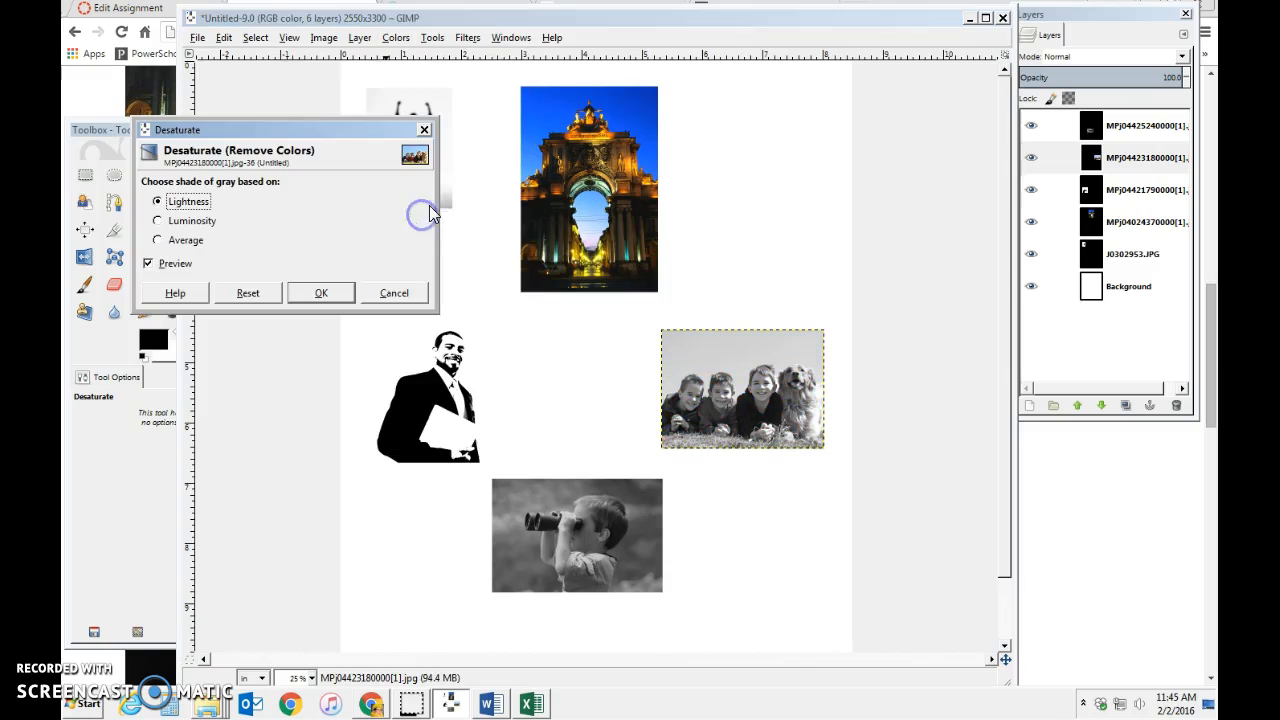
Step: Recheck the boys-with-dog sample in Chrome, then in GIMP desaturate that picture's layer based on Luminosity
{"action": "left_click", "coordinate": [370, 704]}
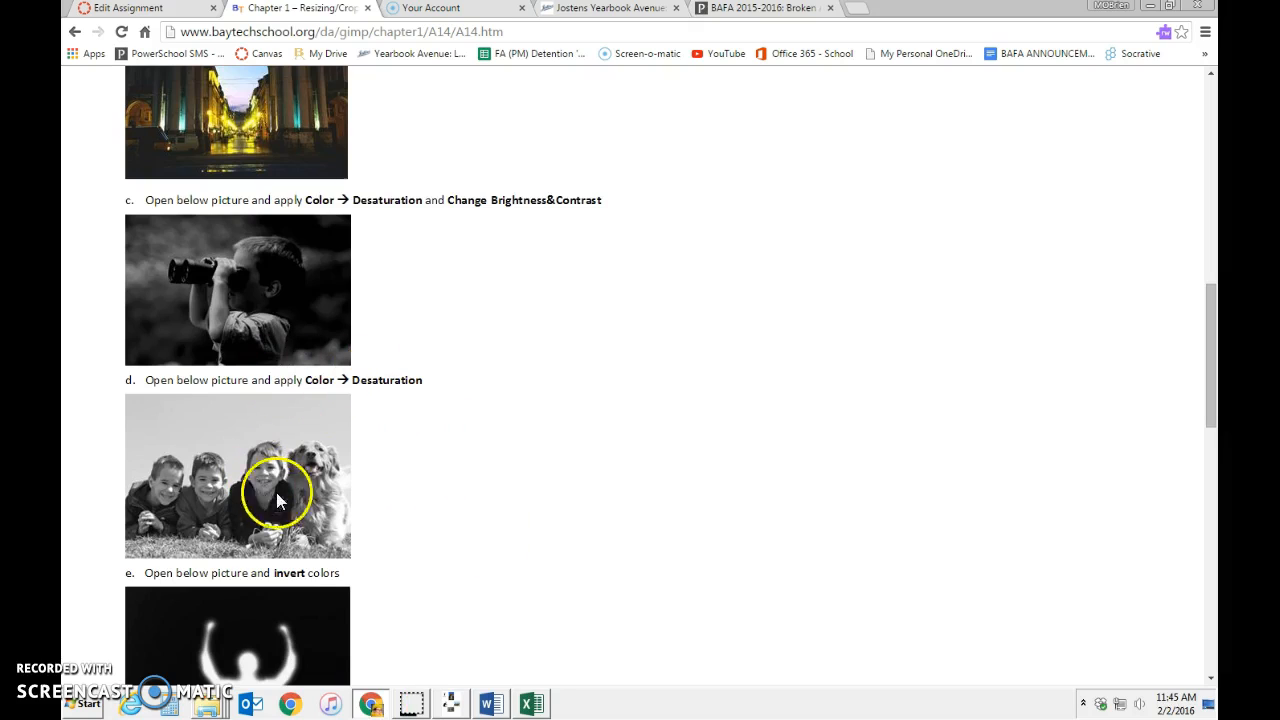
{"action": "left_click", "coordinate": [451, 703]}
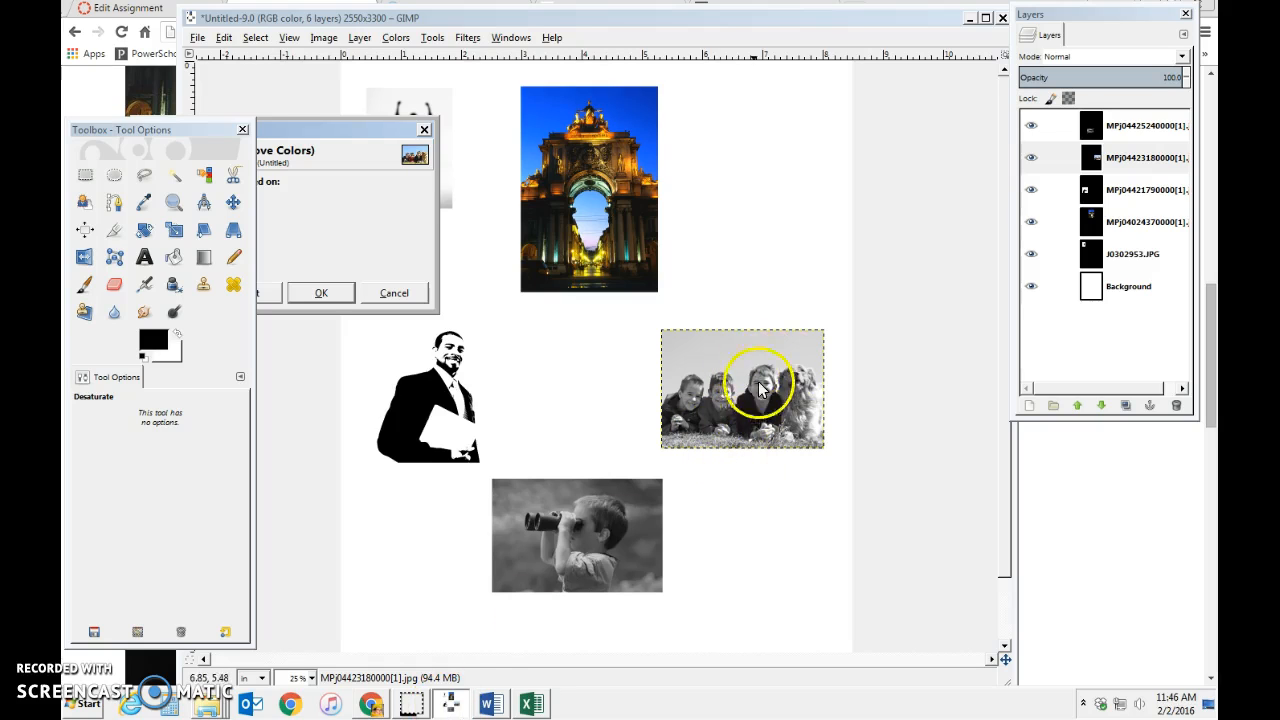
{"action": "left_click", "coordinate": [329, 129]}
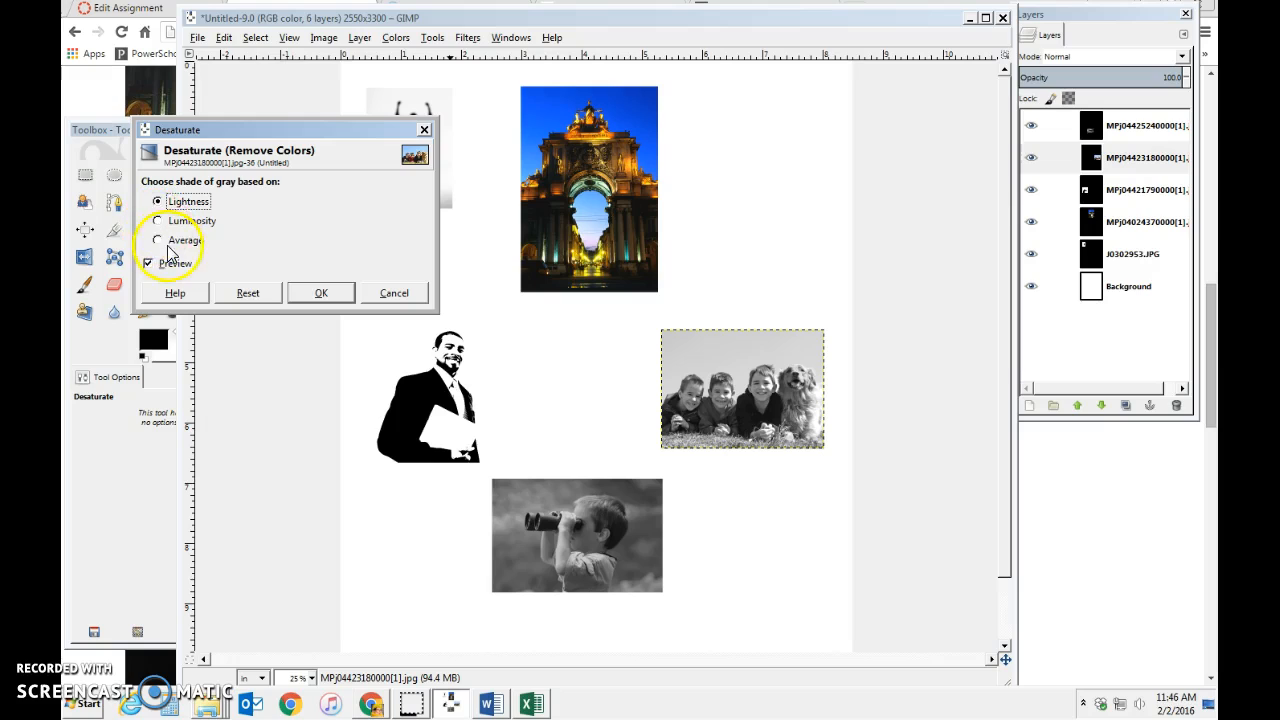
{"action": "left_click", "coordinate": [158, 222]}
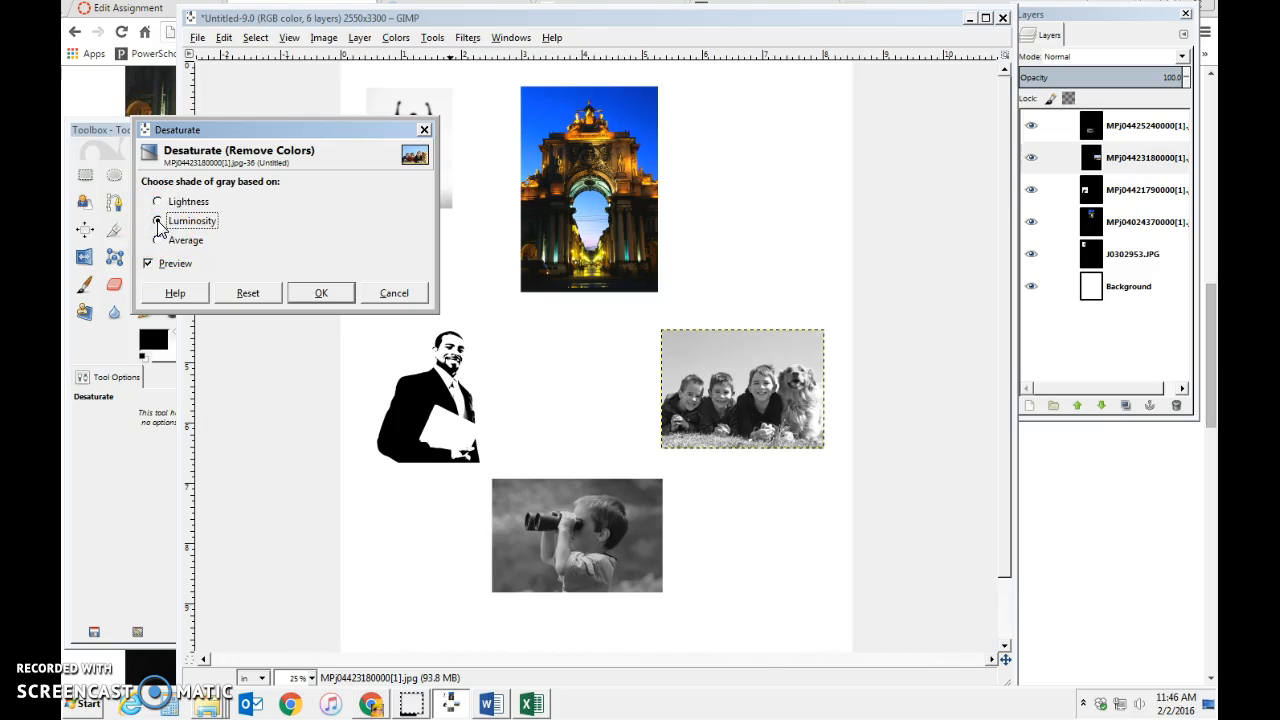
{"action": "left_click", "coordinate": [321, 295]}
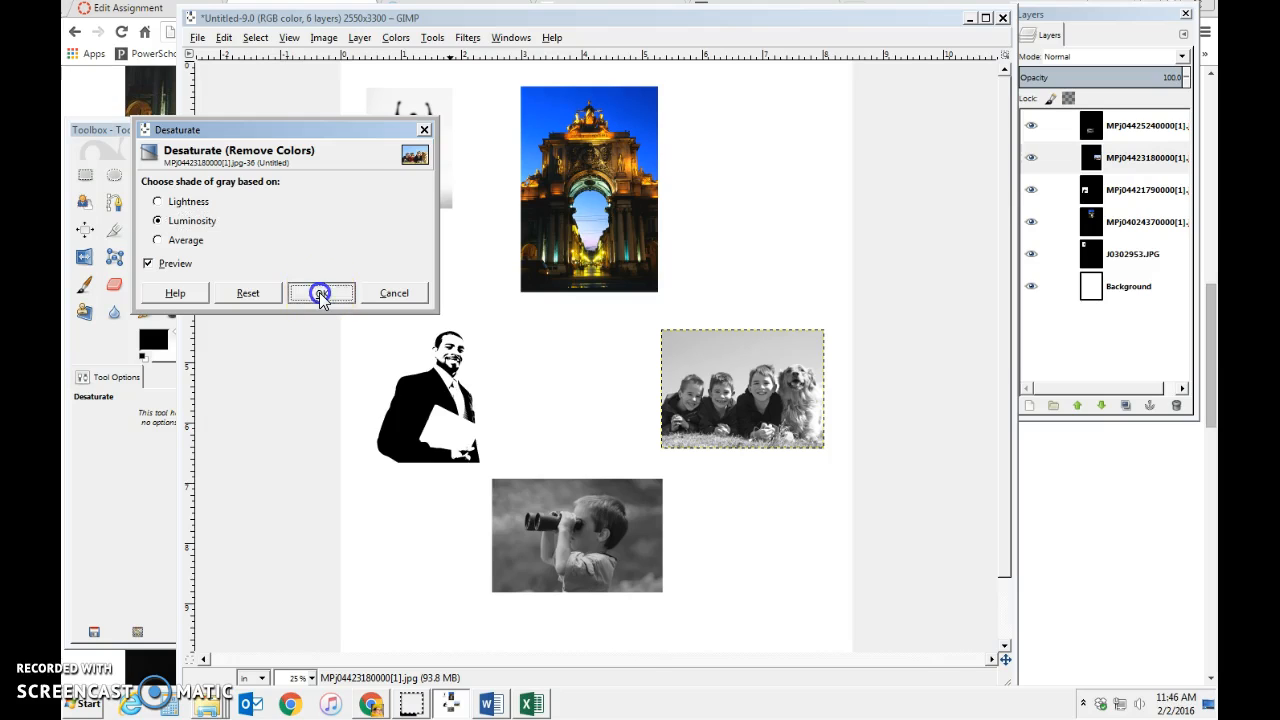
Step: Check the silhouette picture's instruction in Chrome, then return to GIMP and invert the colors of the J0302953.JPG layer
{"action": "left_click", "coordinate": [371, 704]}
{"action": "scroll", "coordinate": [446, 551], "scroll_direction": "down", "scroll_amount": 3}
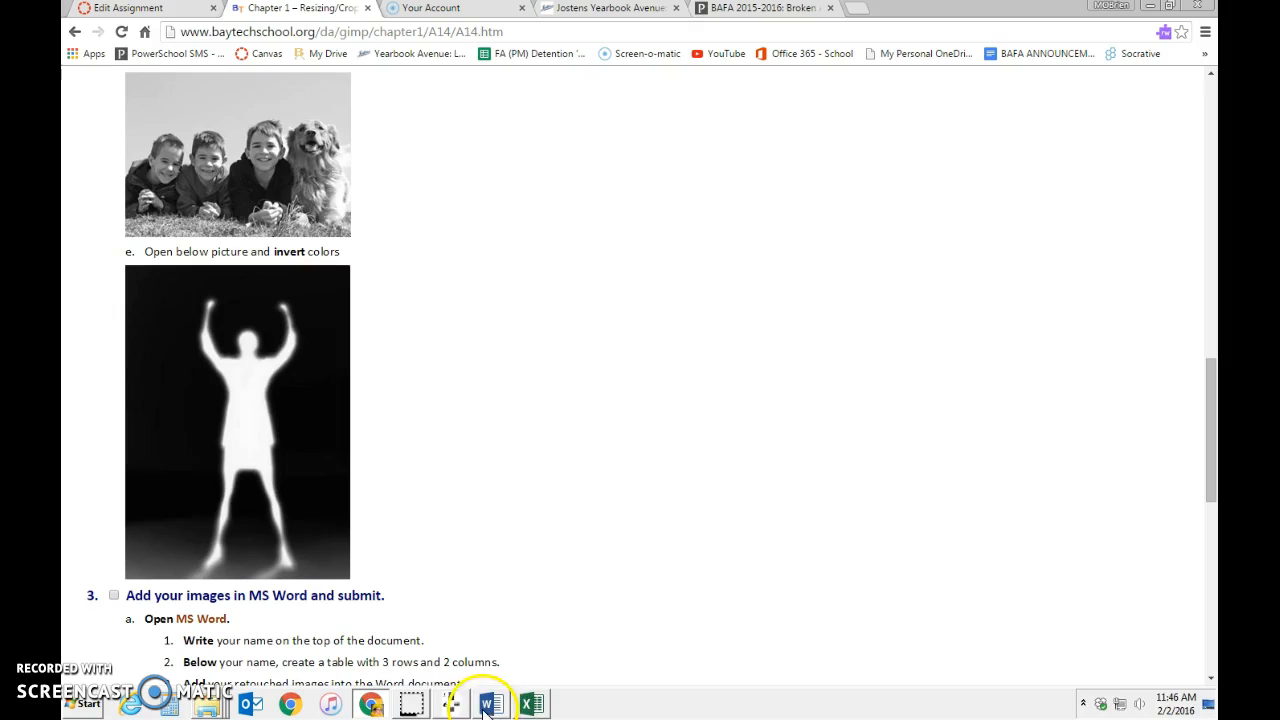
{"action": "left_click", "coordinate": [451, 704]}
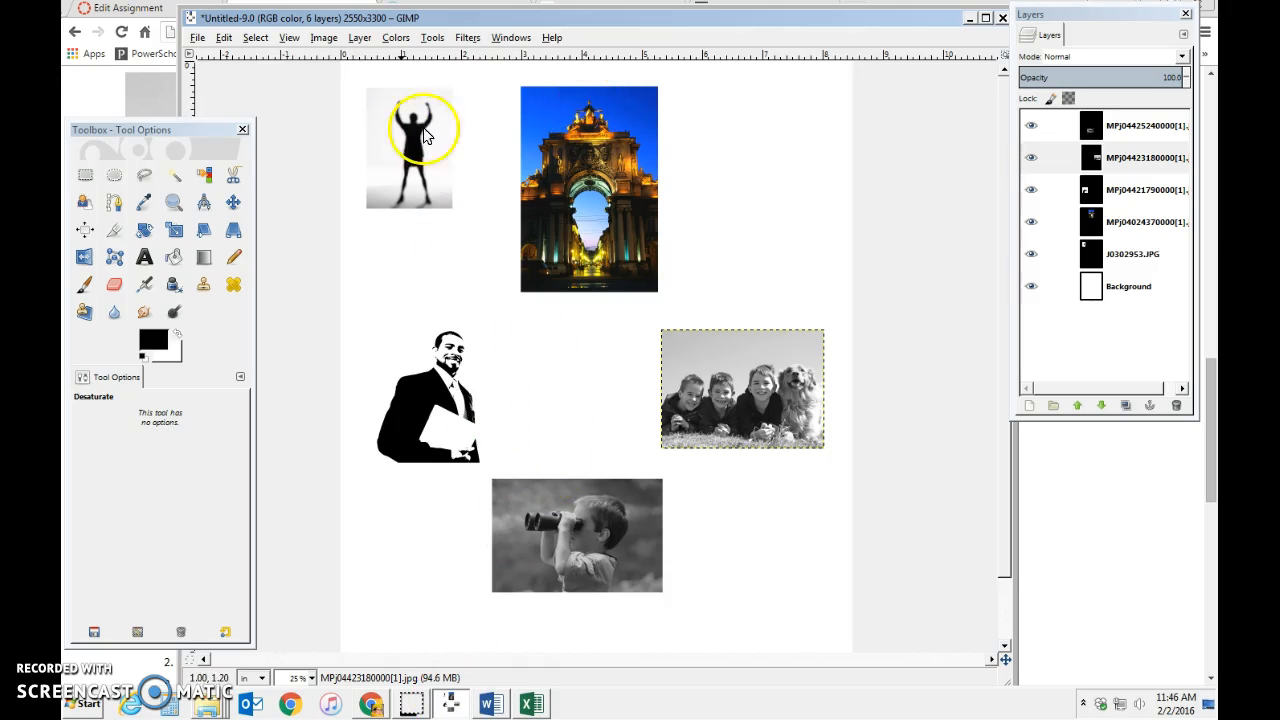
{"action": "left_click", "coordinate": [1130, 255]}
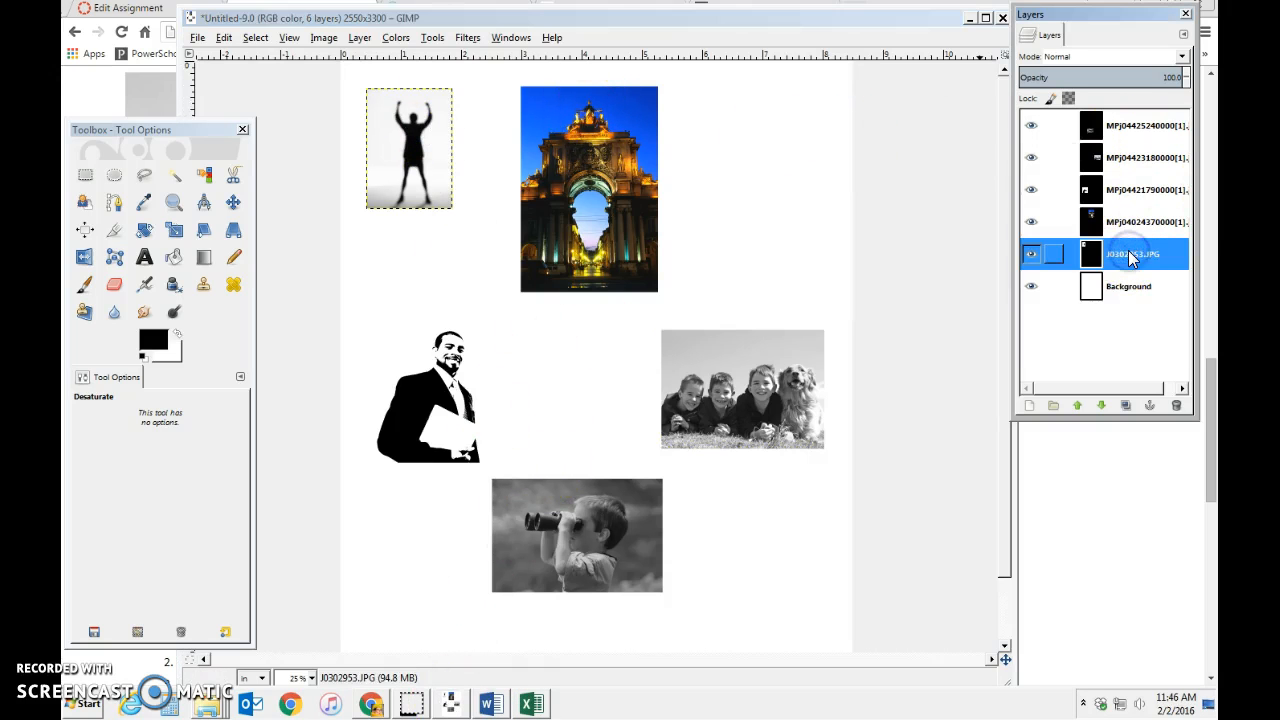
{"action": "left_click", "coordinate": [398, 40]}
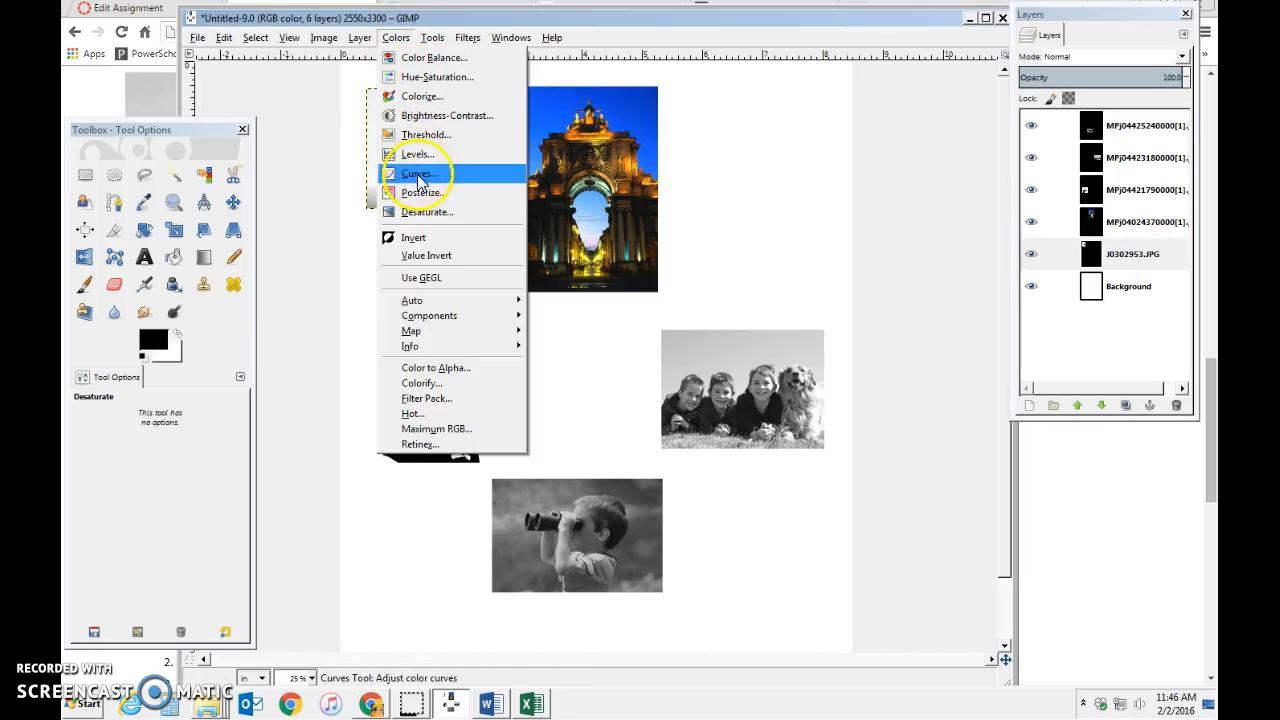
{"action": "left_click", "coordinate": [426, 237]}
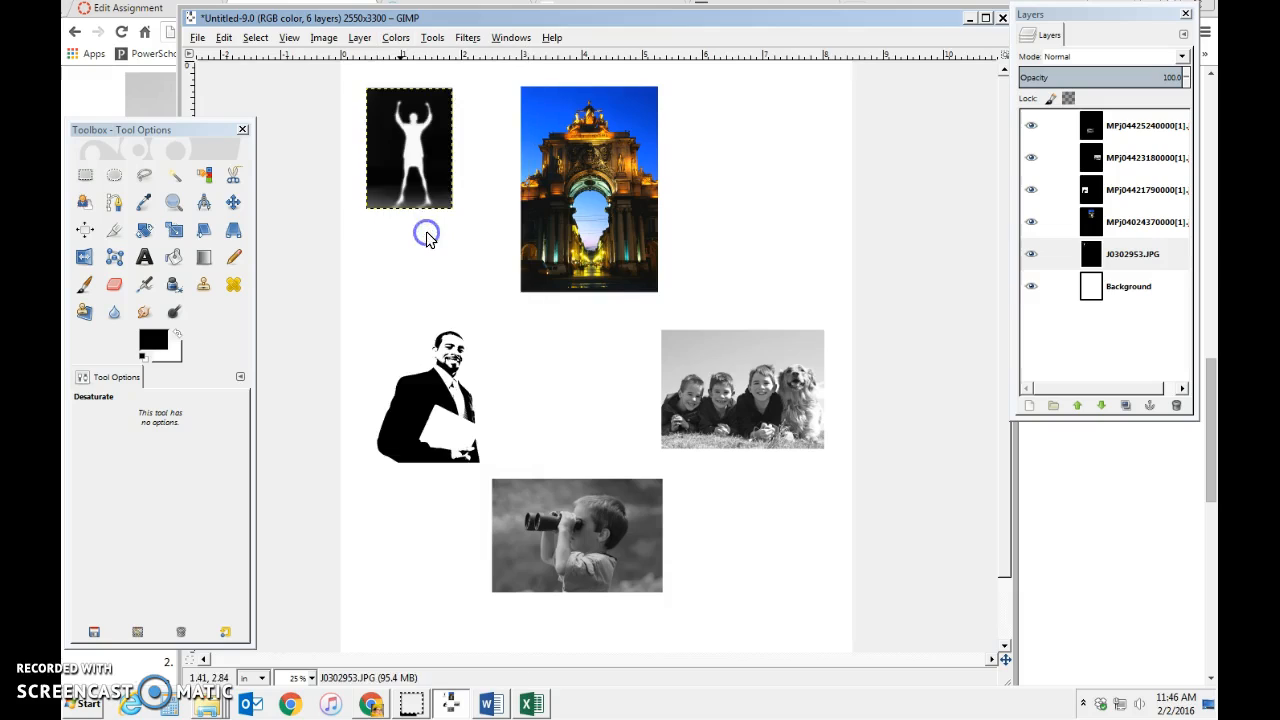
{"action": "left_click", "coordinate": [450, 241]}
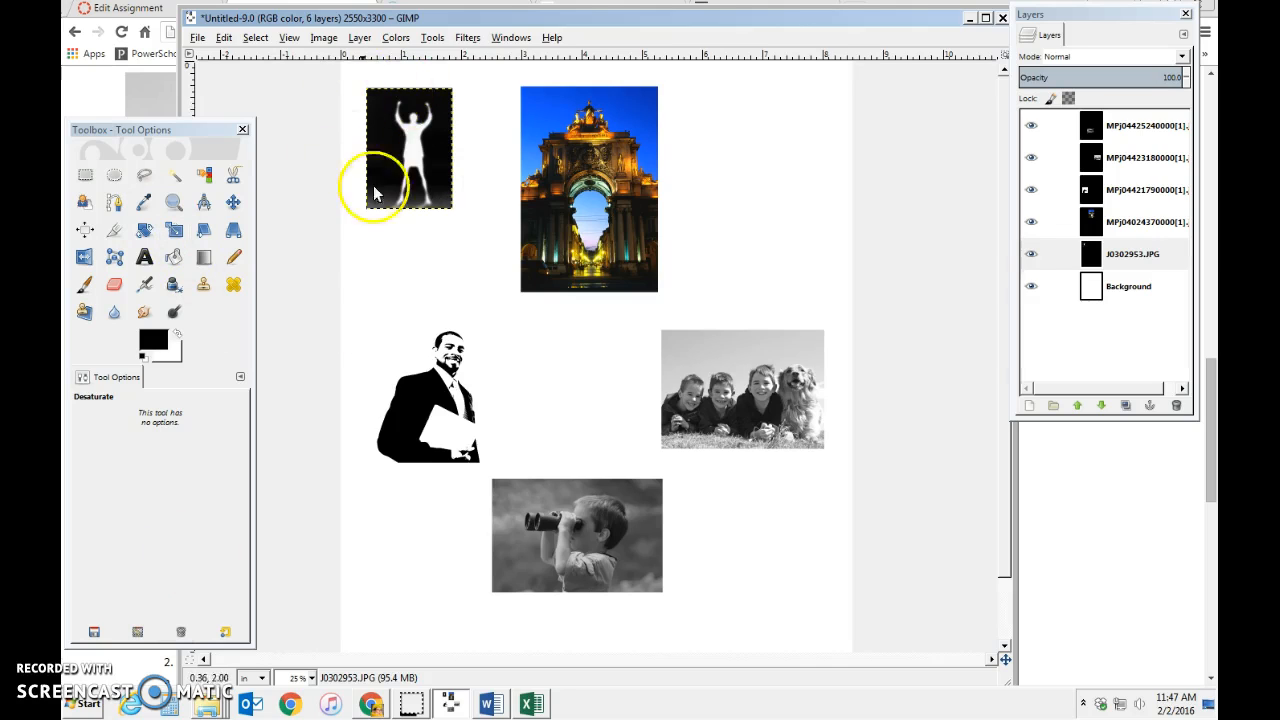
{"action": "left_click", "coordinate": [378, 152]}
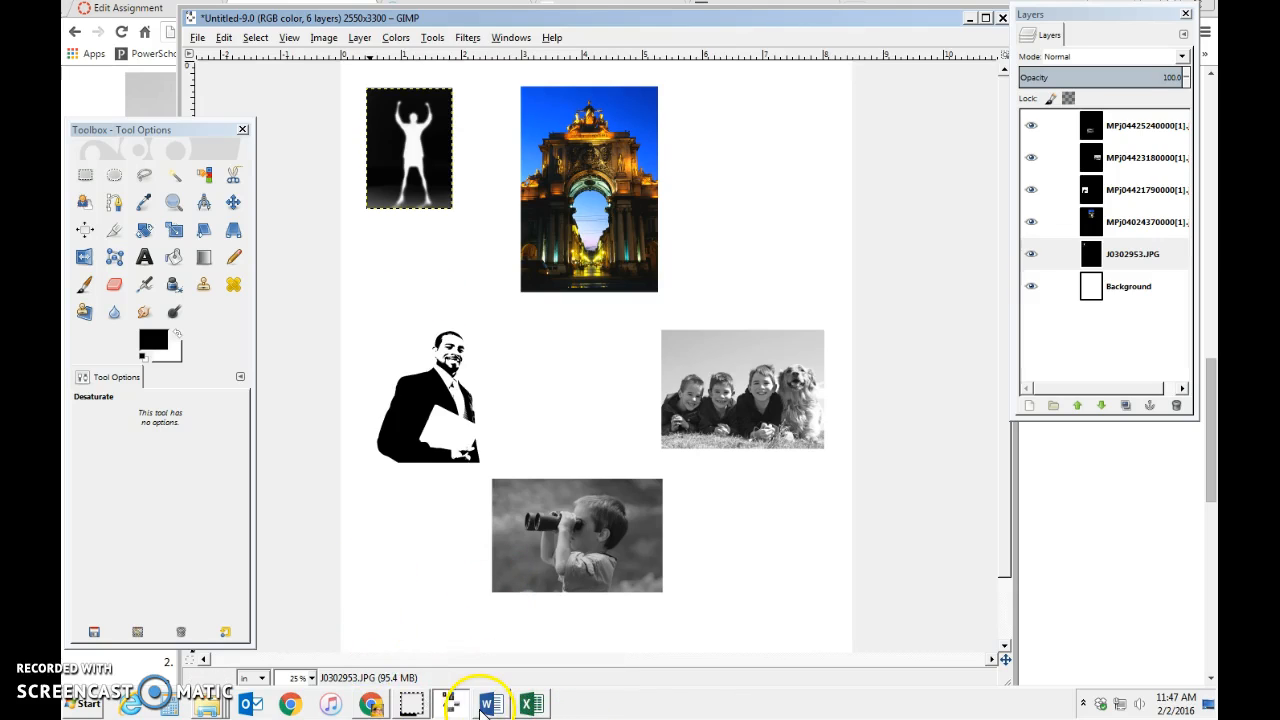
Step: Read the submission instructions in Chrome, then in GIMP export the page as a PNG named Colors plus the surname to the desktop's A14 Colors folder
{"action": "left_click", "coordinate": [371, 704]}
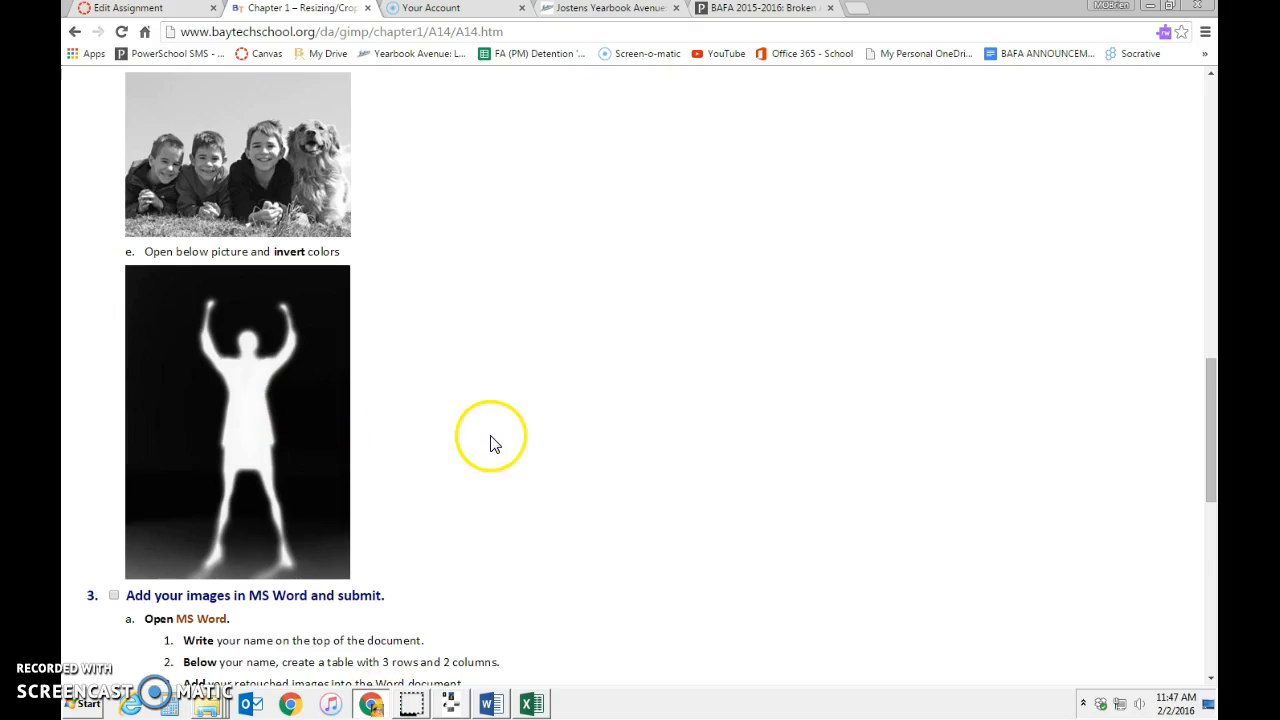
{"action": "scroll", "coordinate": [490, 440], "scroll_direction": "down", "scroll_amount": 2}
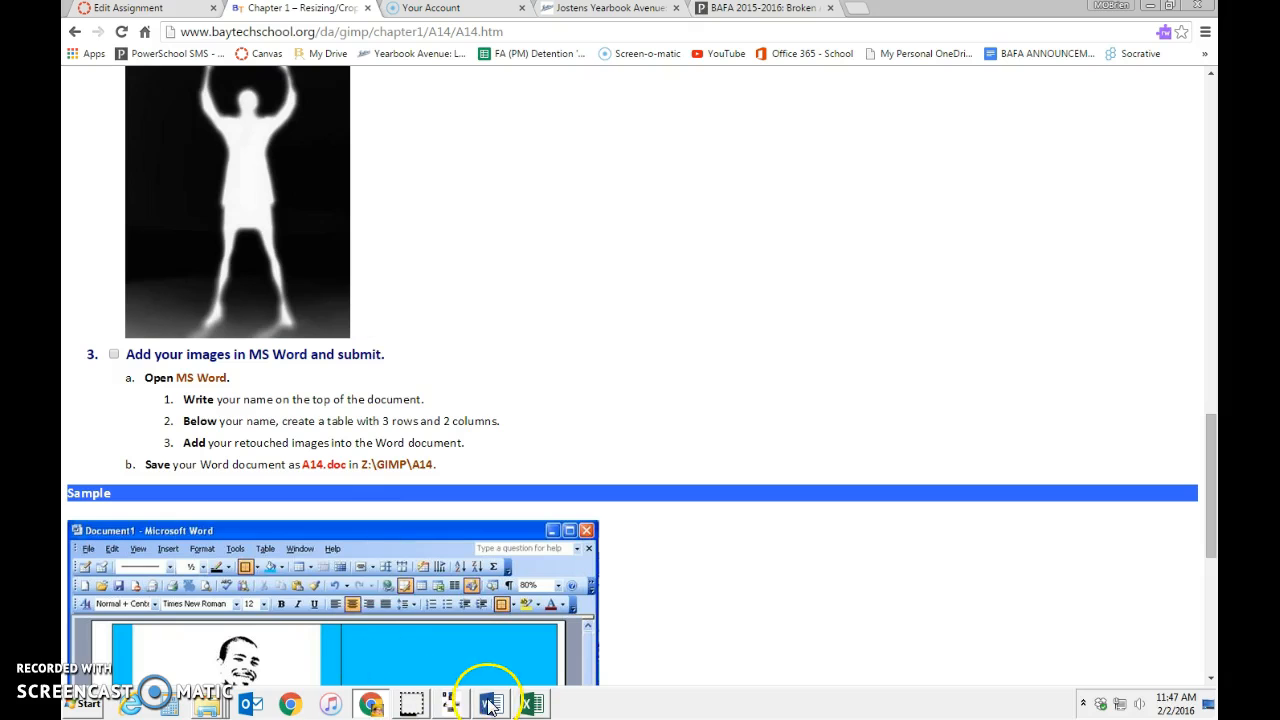
{"action": "left_click", "coordinate": [450, 704]}
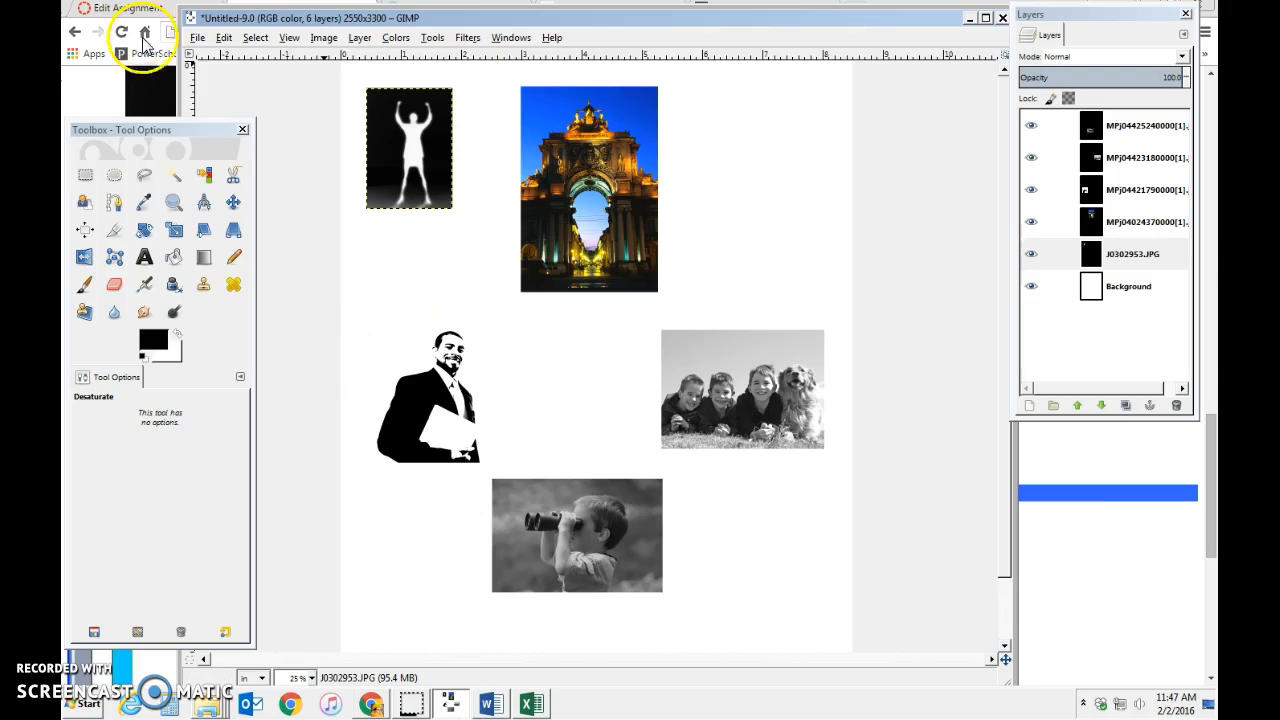
{"action": "left_click", "coordinate": [198, 38]}
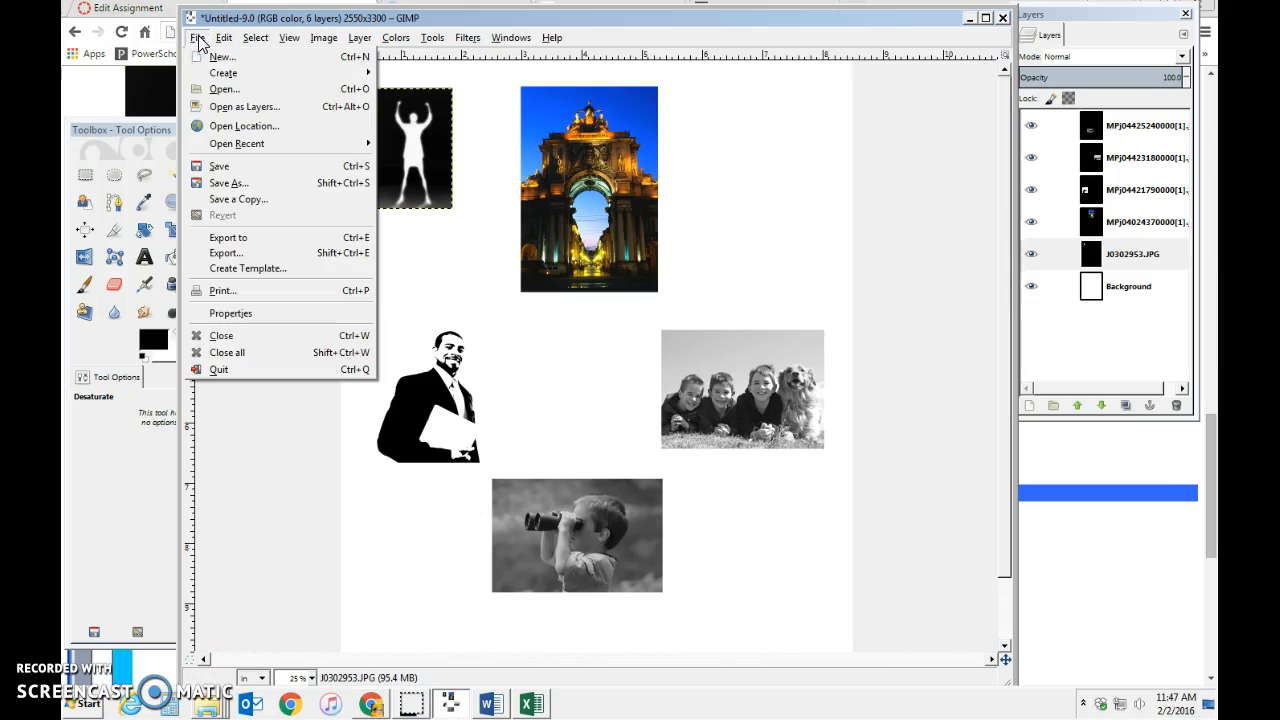
{"action": "left_click", "coordinate": [240, 257]}
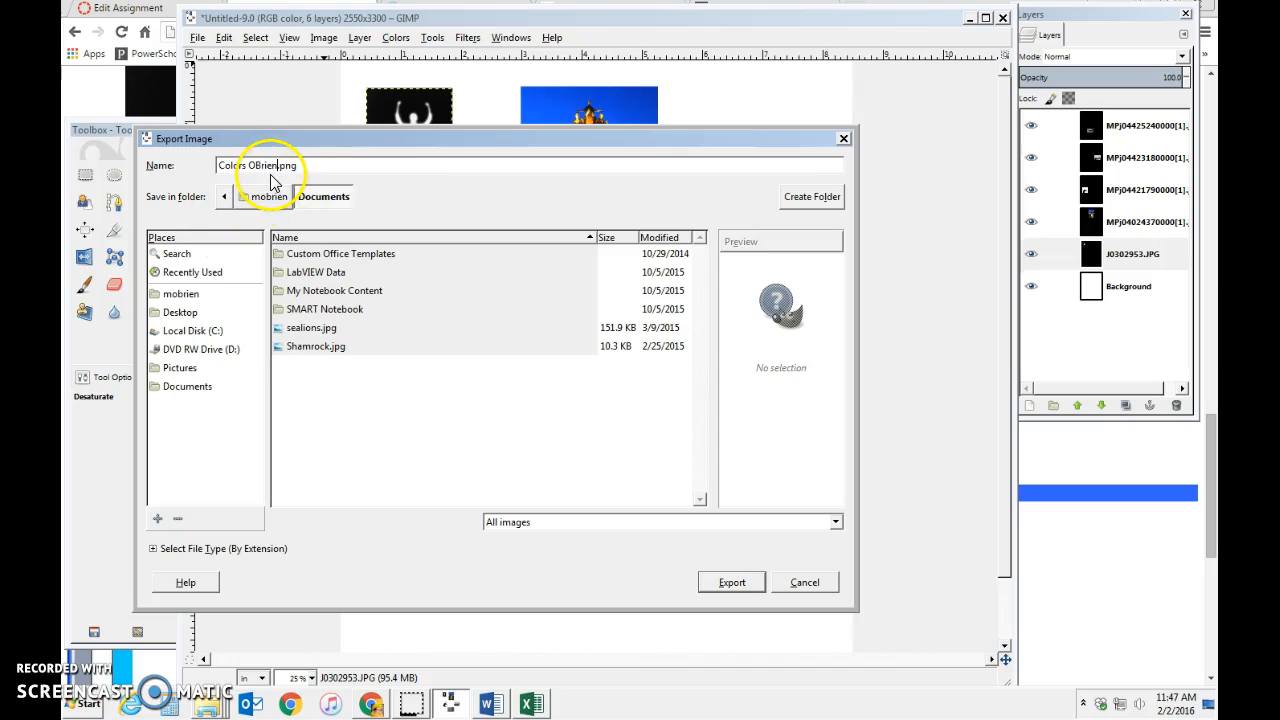
{"action": "left_click", "coordinate": [178, 314]}
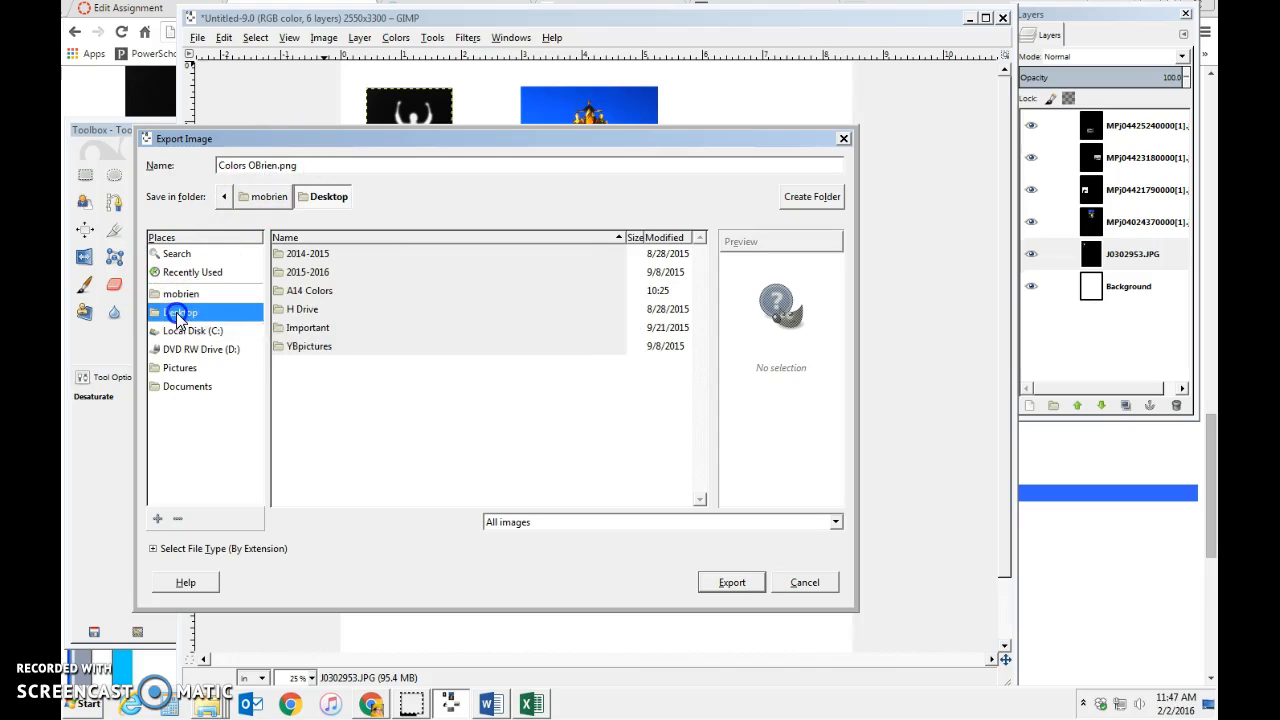
{"action": "double_click", "coordinate": [322, 290]}
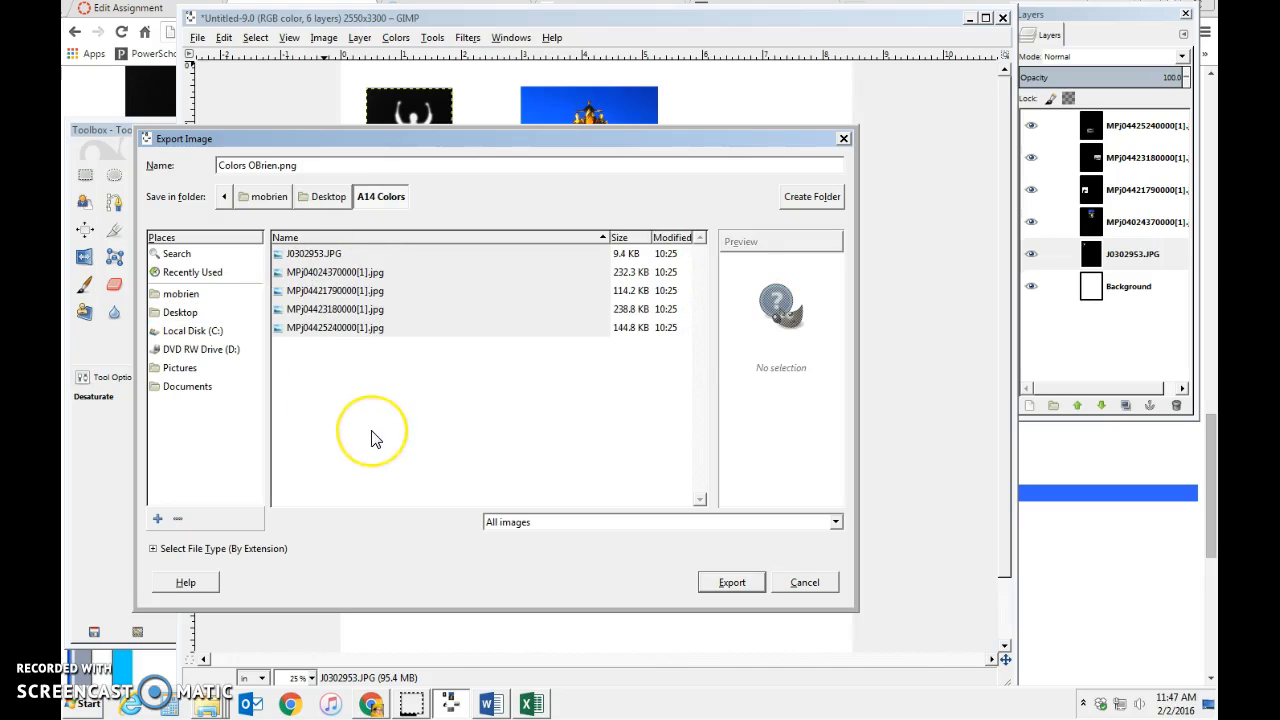
{"action": "left_click", "coordinate": [732, 583]}
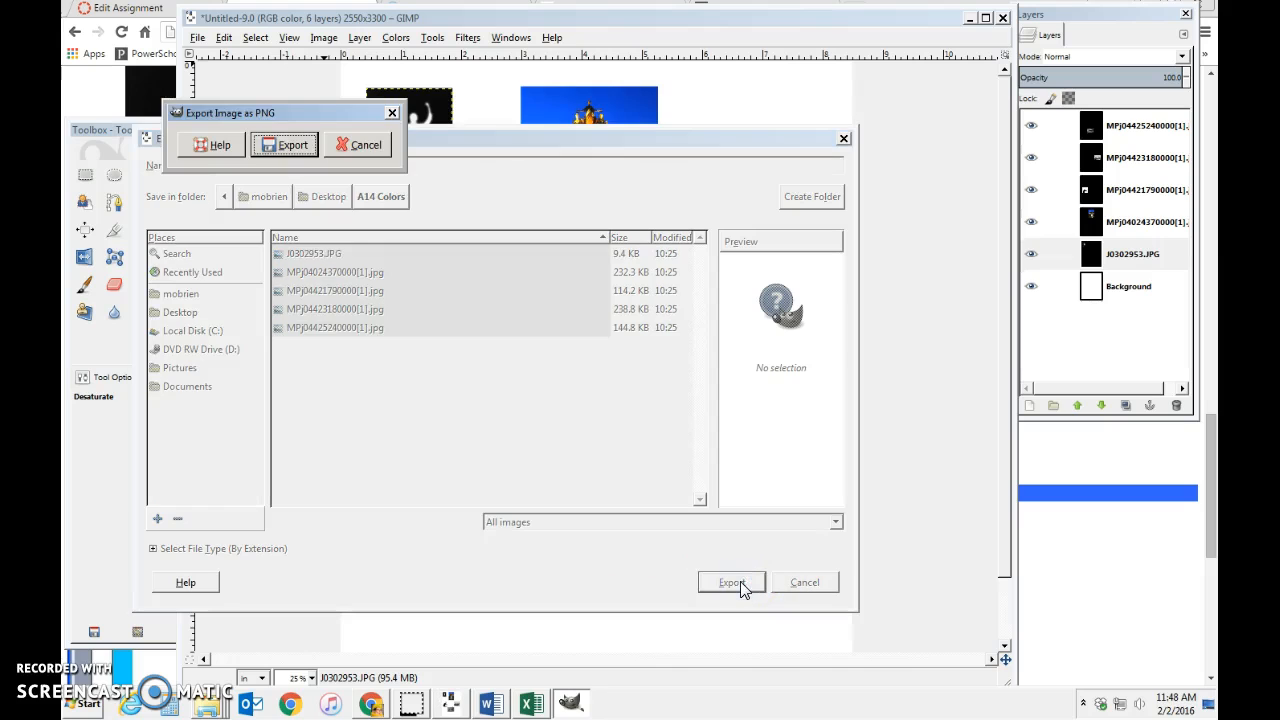
{"action": "left_click", "coordinate": [284, 145]}
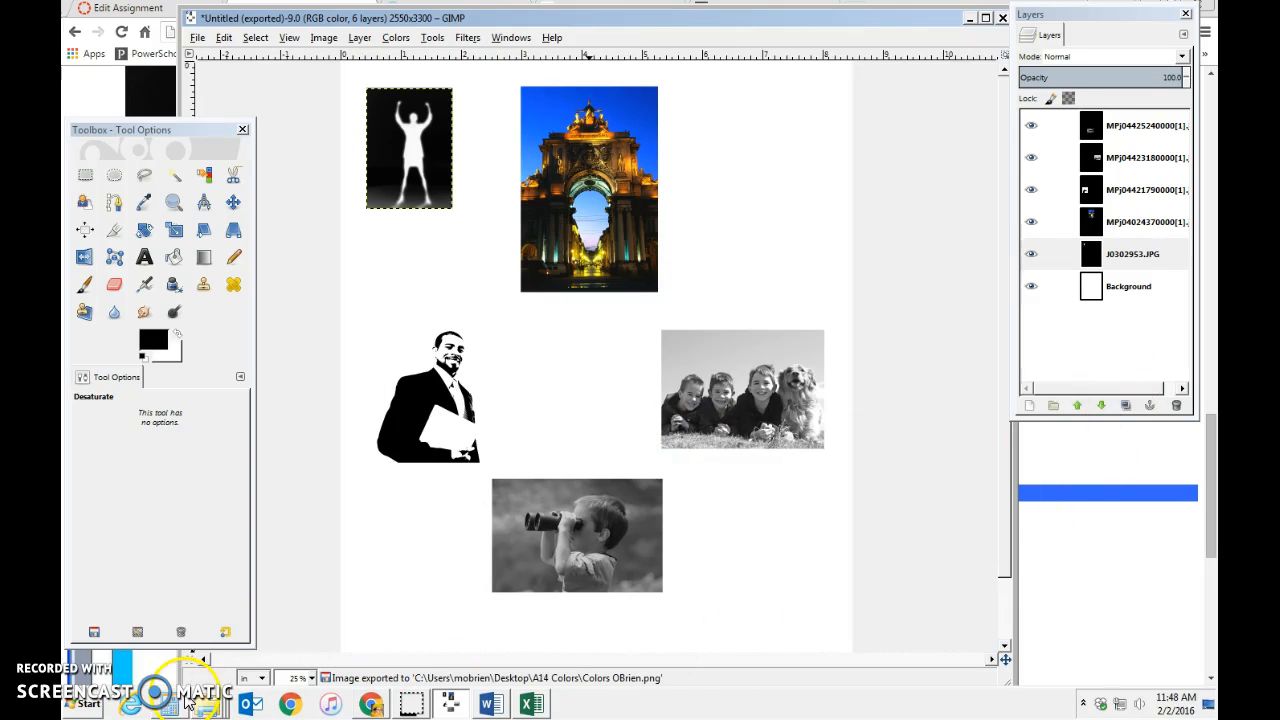
Step: Check the exported PNG in the A14 Colors folder, then review the GIMP Colors assignment in Chrome before returning to GIMP
{"action": "mouse_move", "coordinate": [206, 712]}
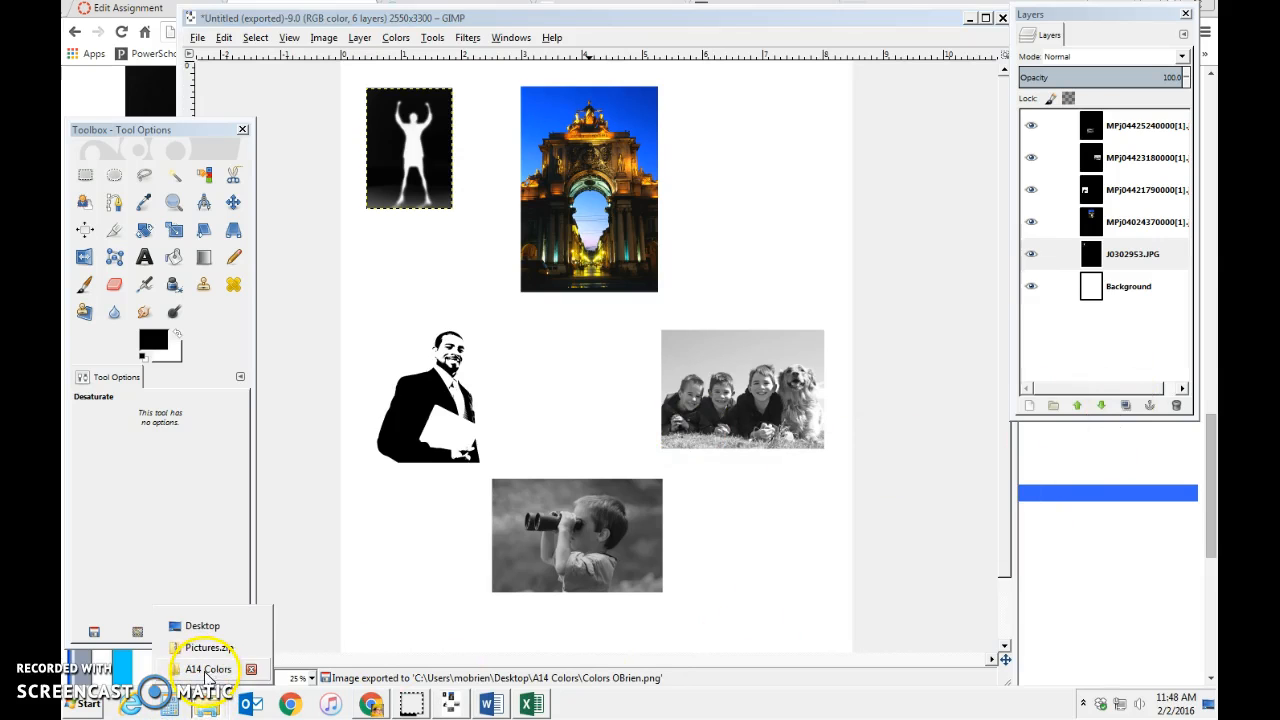
{"action": "left_click", "coordinate": [206, 669]}
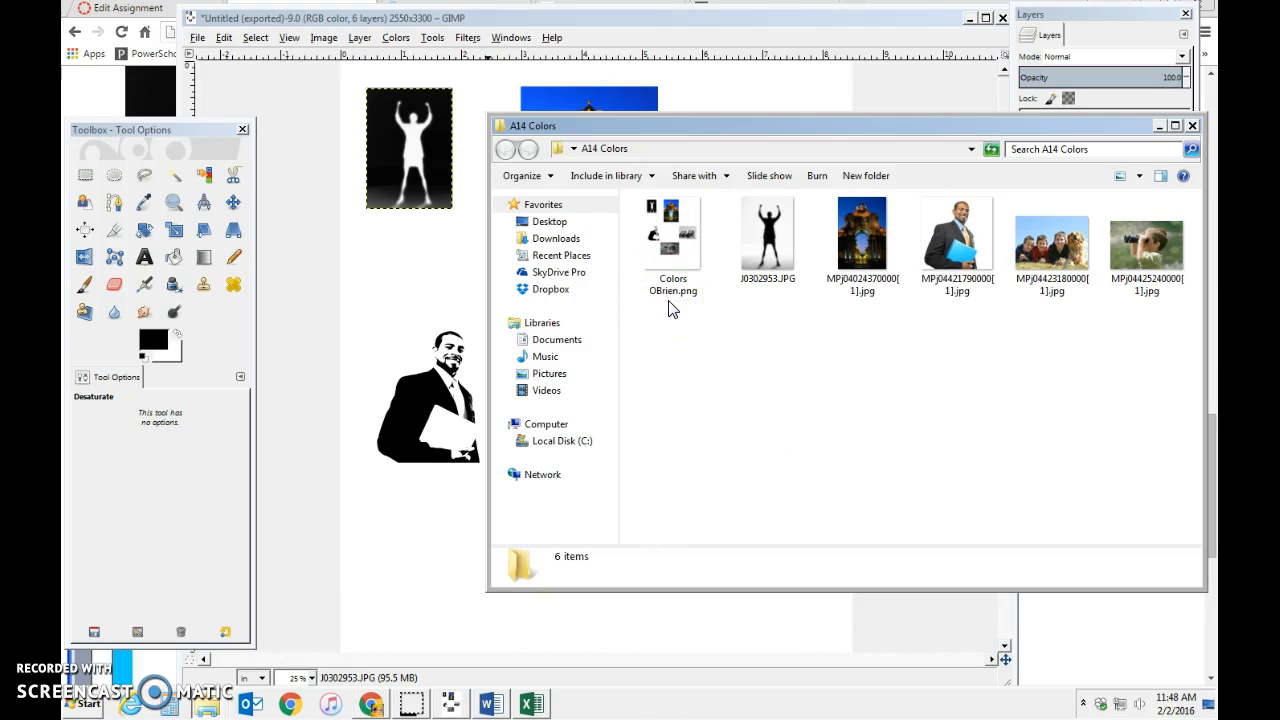
{"action": "left_click", "coordinate": [370, 704]}
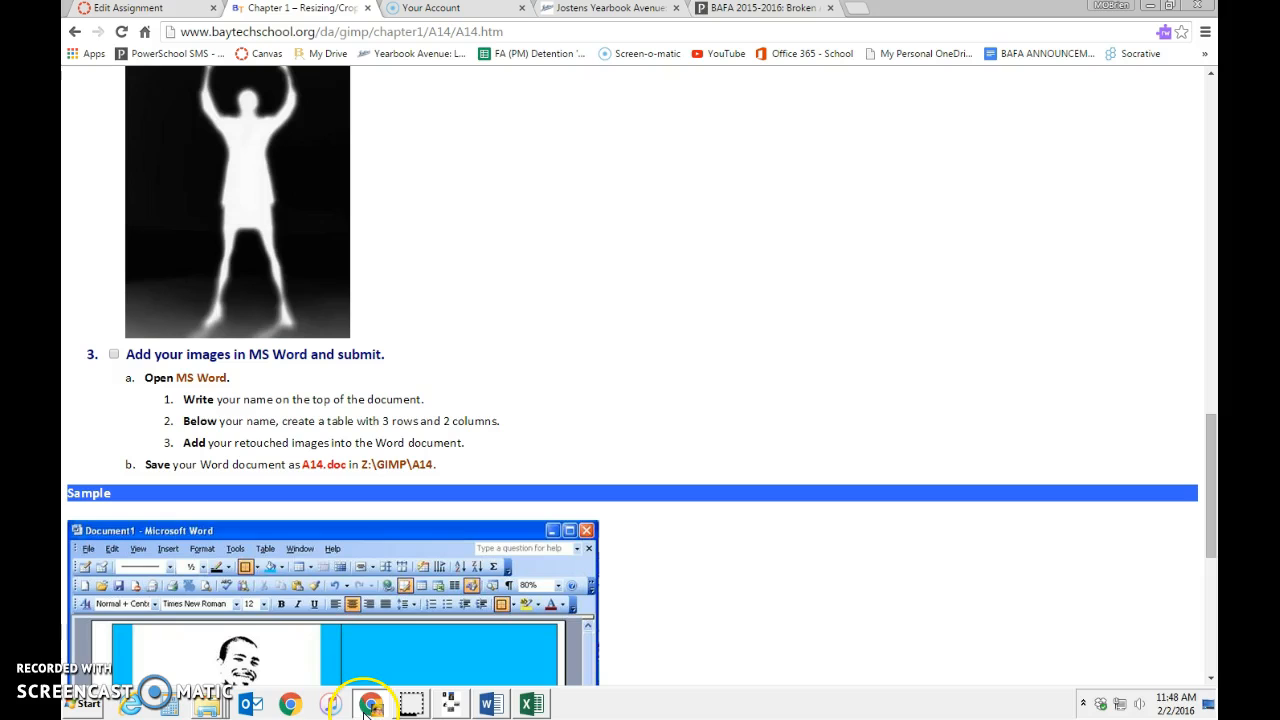
{"action": "left_click", "coordinate": [178, 14]}
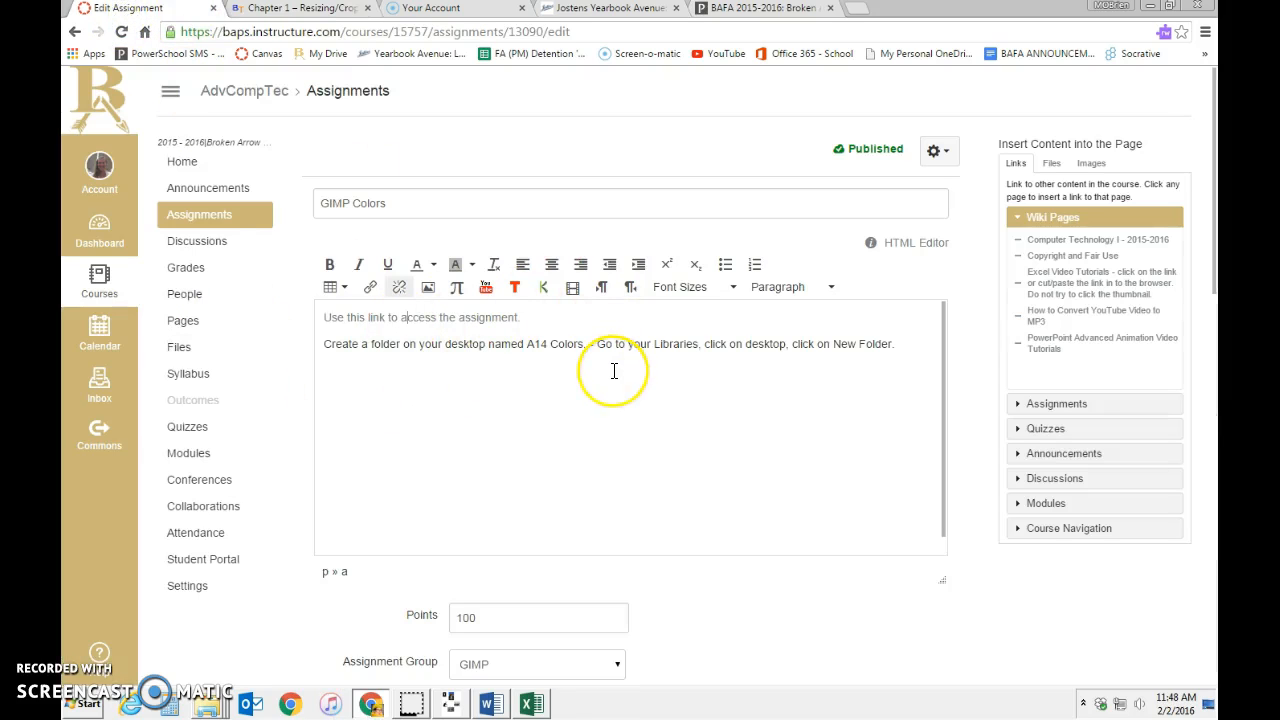
{"action": "scroll", "coordinate": [614, 371], "scroll_direction": "down", "scroll_amount": 2}
{"action": "scroll", "coordinate": [614, 371], "scroll_direction": "up", "scroll_amount": 2}
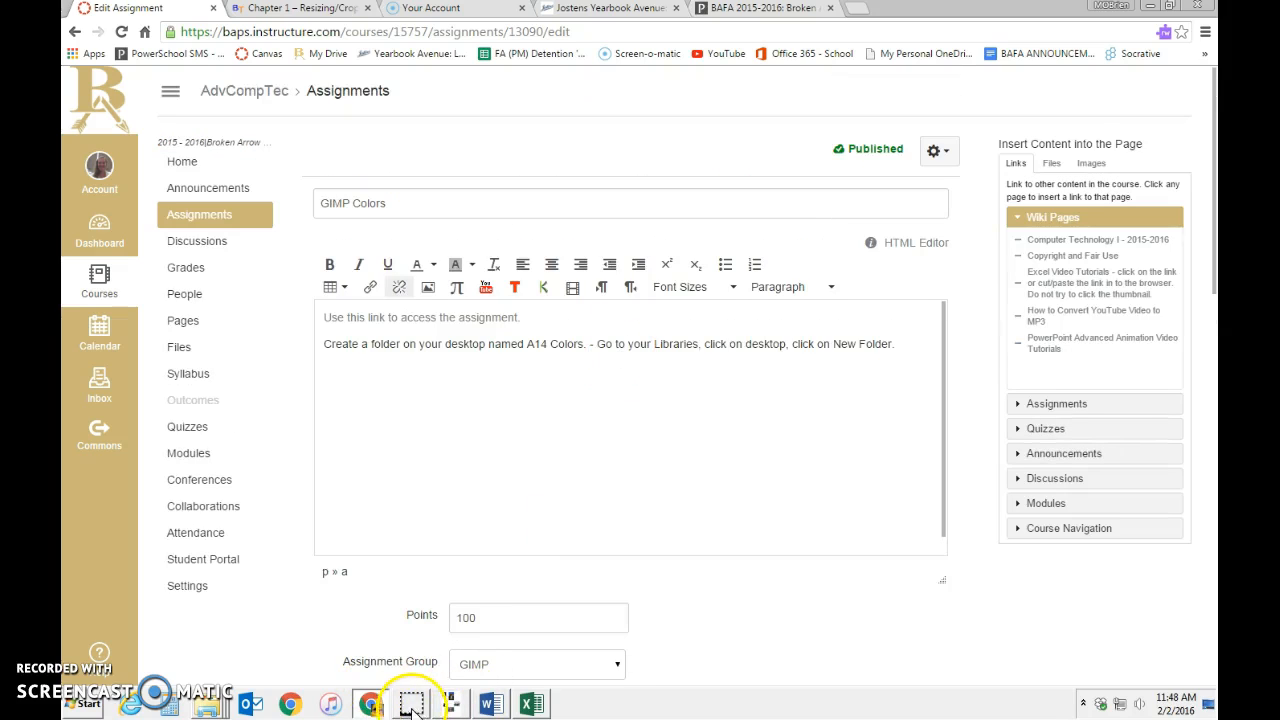
{"action": "left_click", "coordinate": [450, 705]}
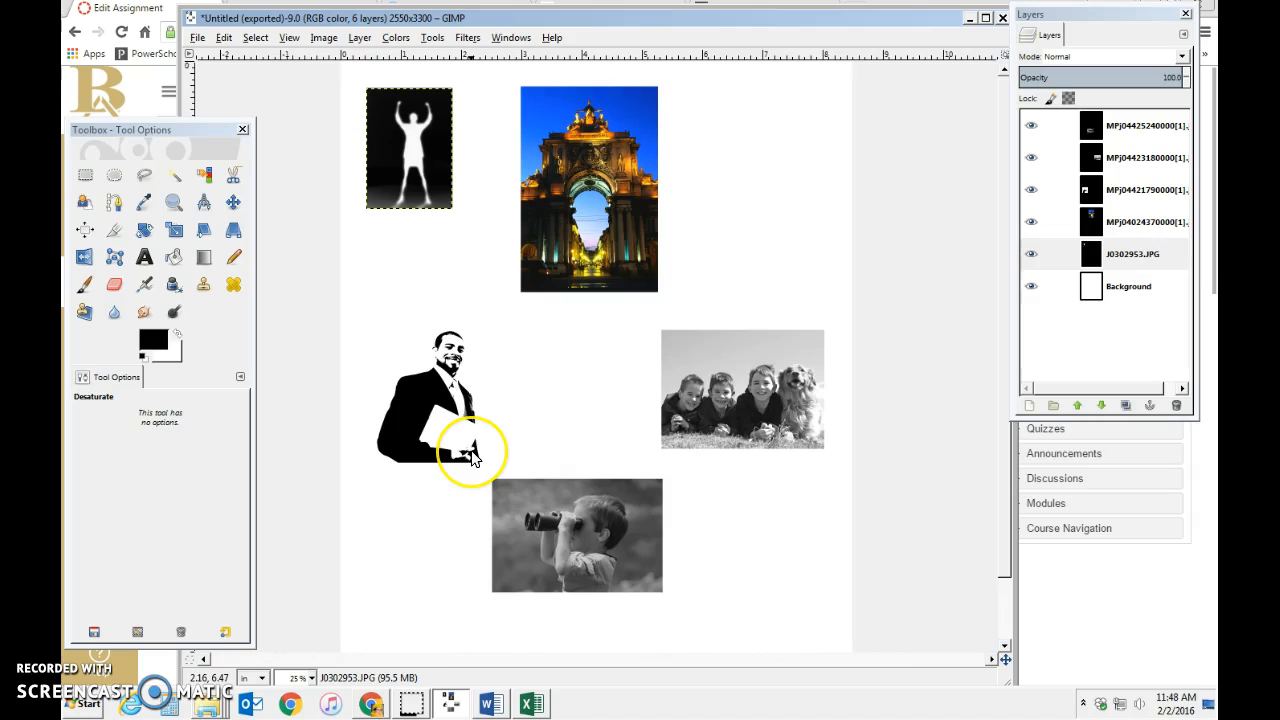